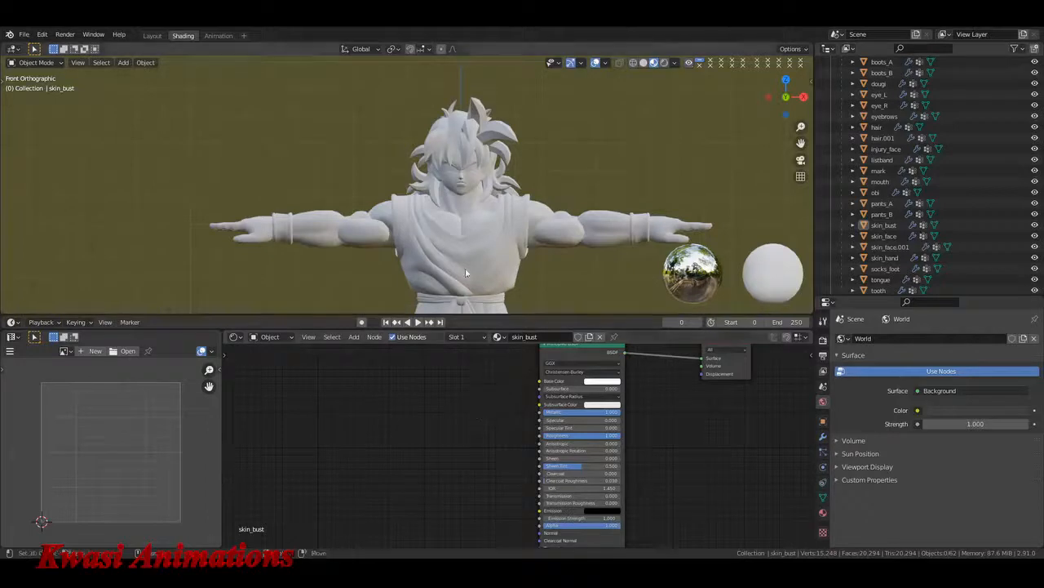
Step: Isolate the skin_bust mesh in local view
click(470, 218)
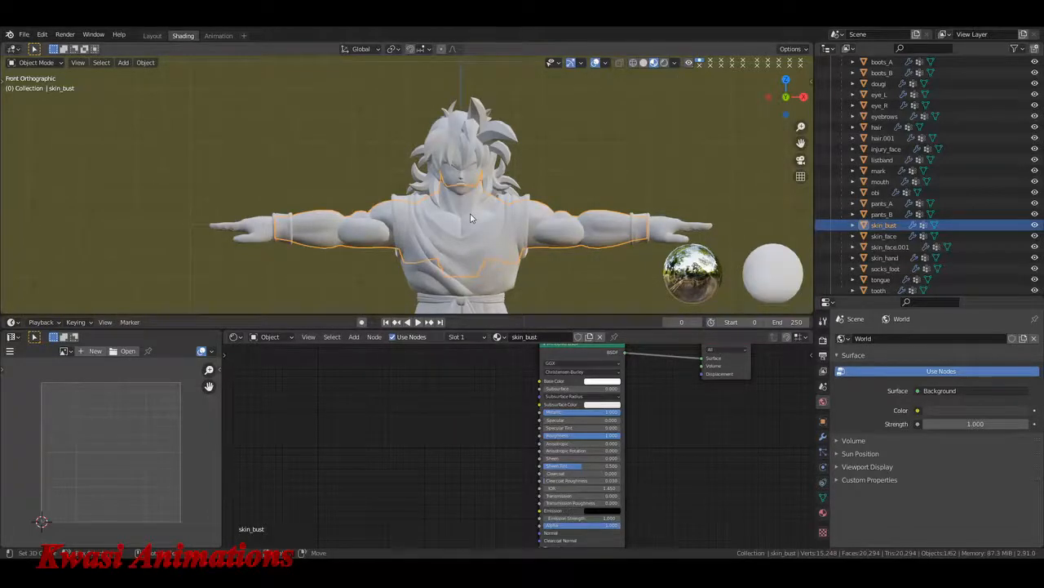
key(KP_Divide)
scroll(470, 218, up, 7)
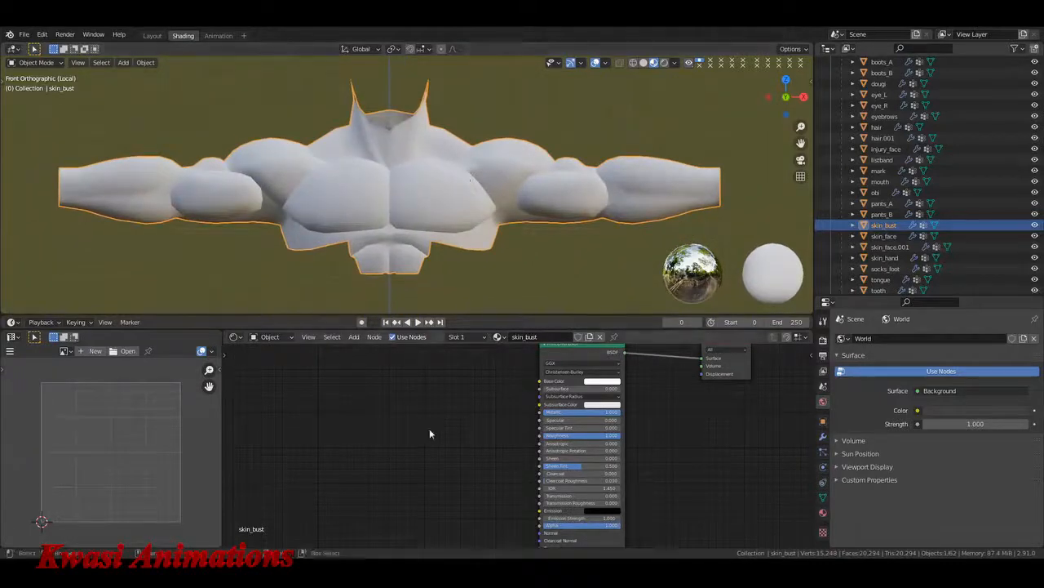
Step: Add an Image Texture node to the skin_bust material, placed before the Principled BSDF node
middle_drag(414, 401, 407, 425)
key(shift+a)
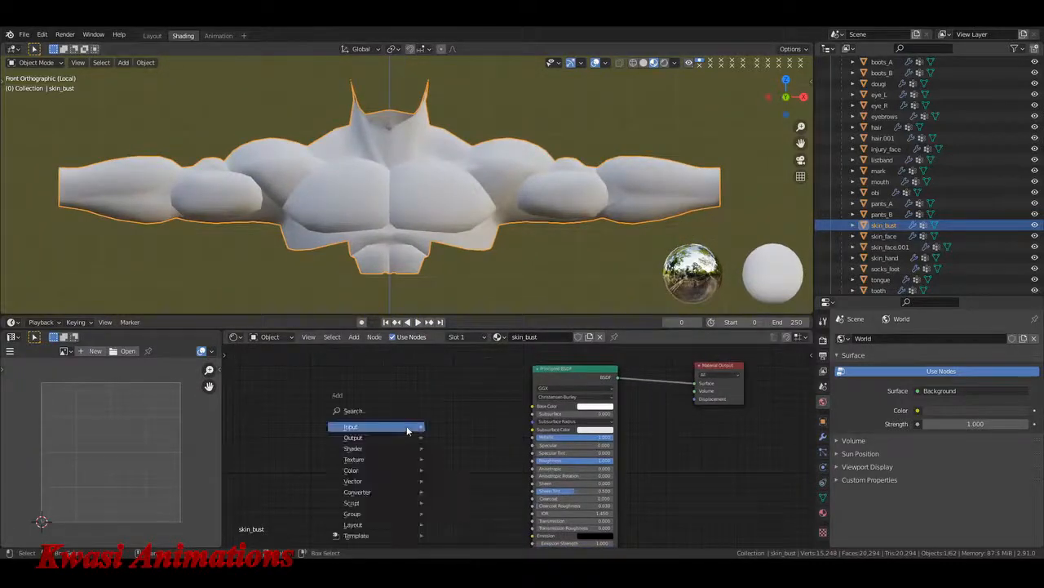
click(407, 425)
text(image)
key(Return)
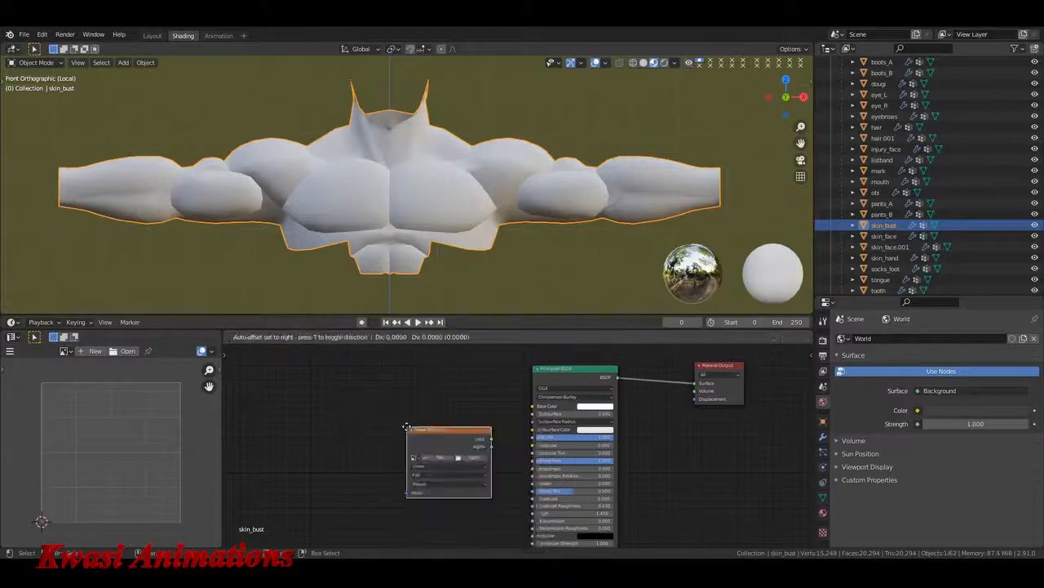
click(257, 392)
Step: Load DATA001.png from IMAGE_FILES/YMC_000_Bust into the Image Texture node and connect its Color output to the Principled BSDF's Base Color
click(323, 421)
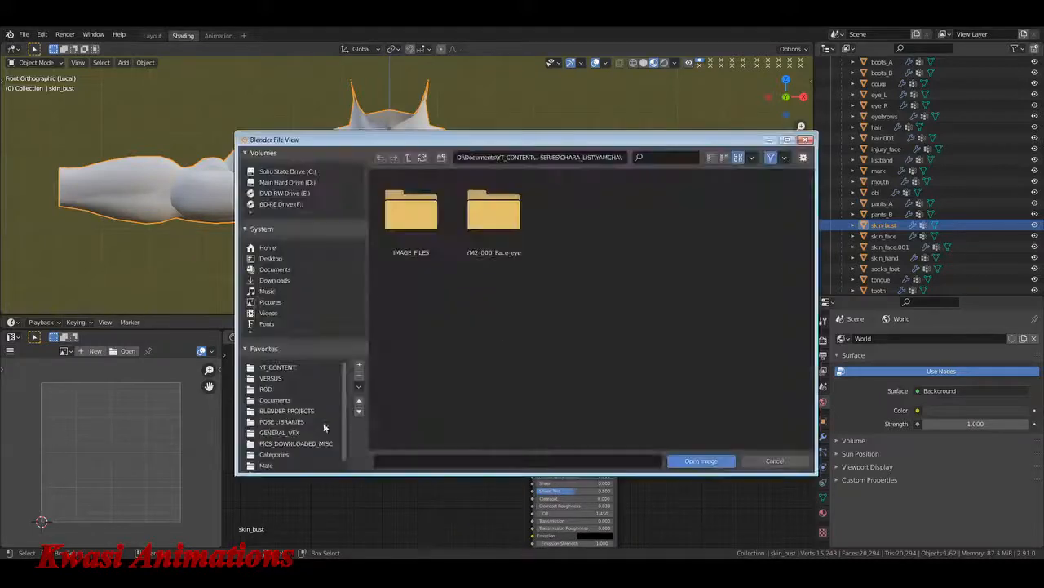
click(411, 212)
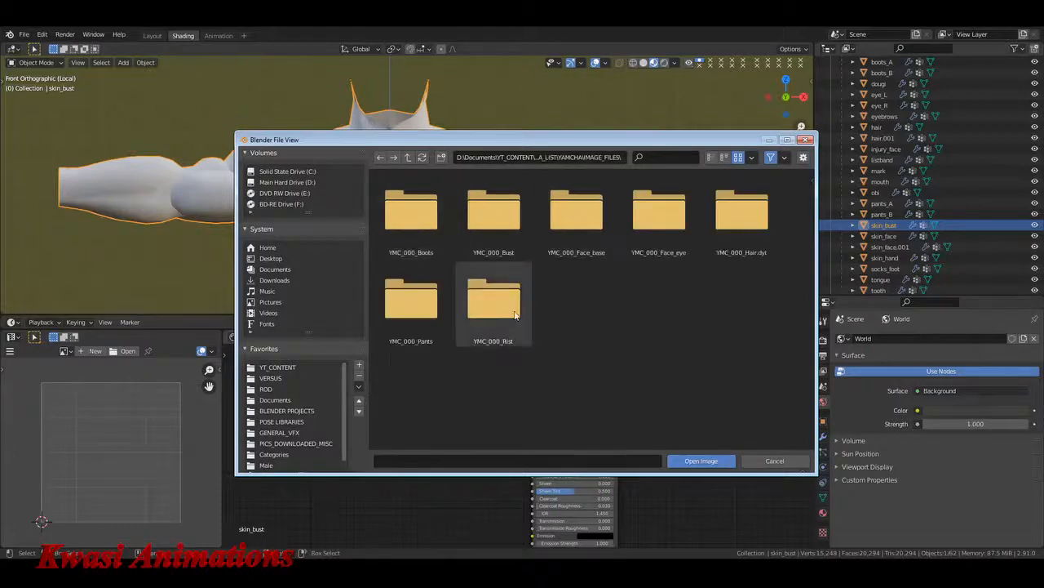
click(494, 219)
click(657, 213)
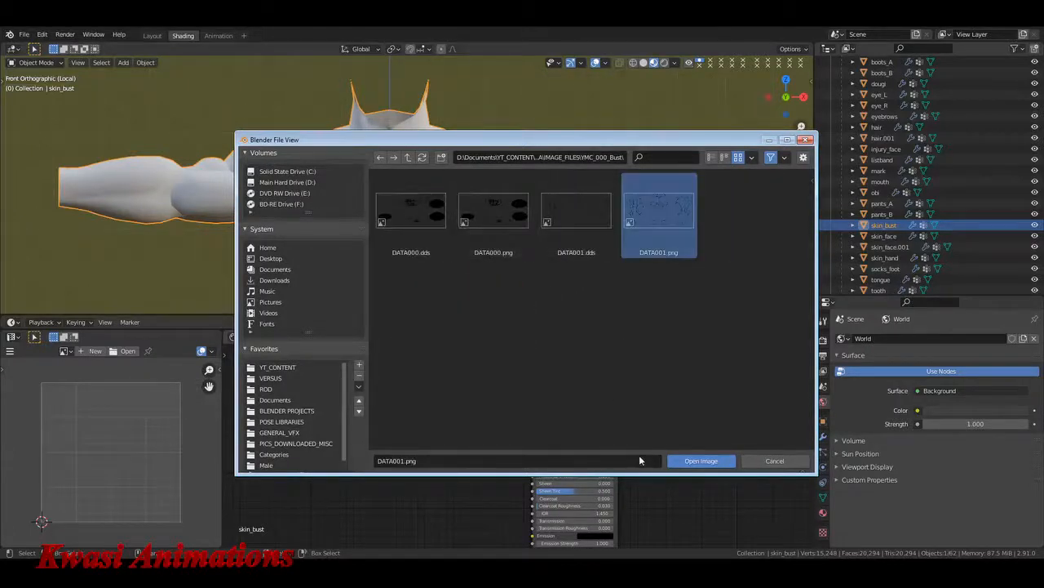
click(701, 460)
drag(342, 402, 535, 408)
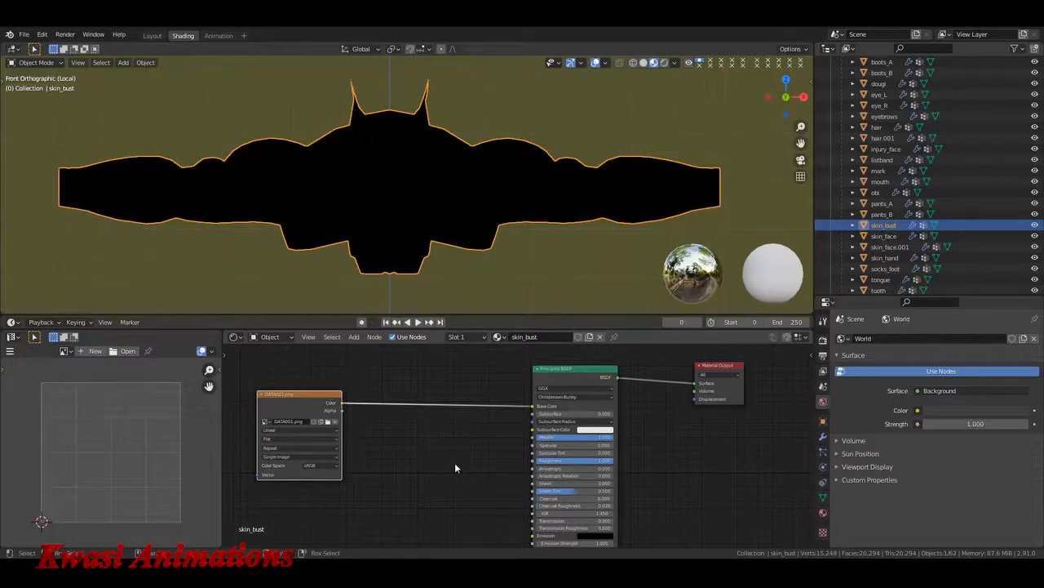
Step: Move the Material Output node farther from the Principled BSDF node to make room between them
scroll(632, 436, right, 3)
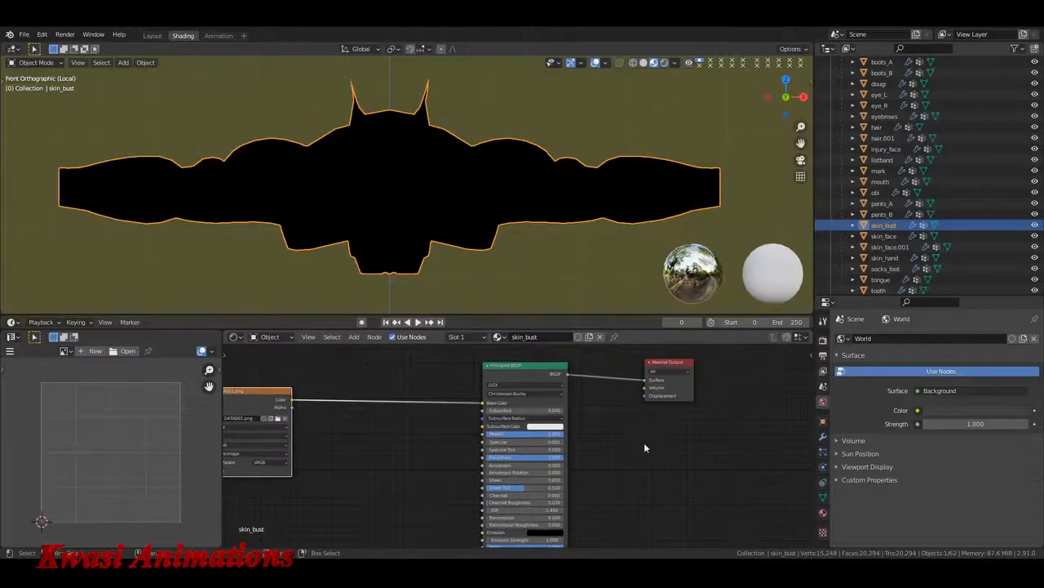
middle_drag(463, 460, 496, 428)
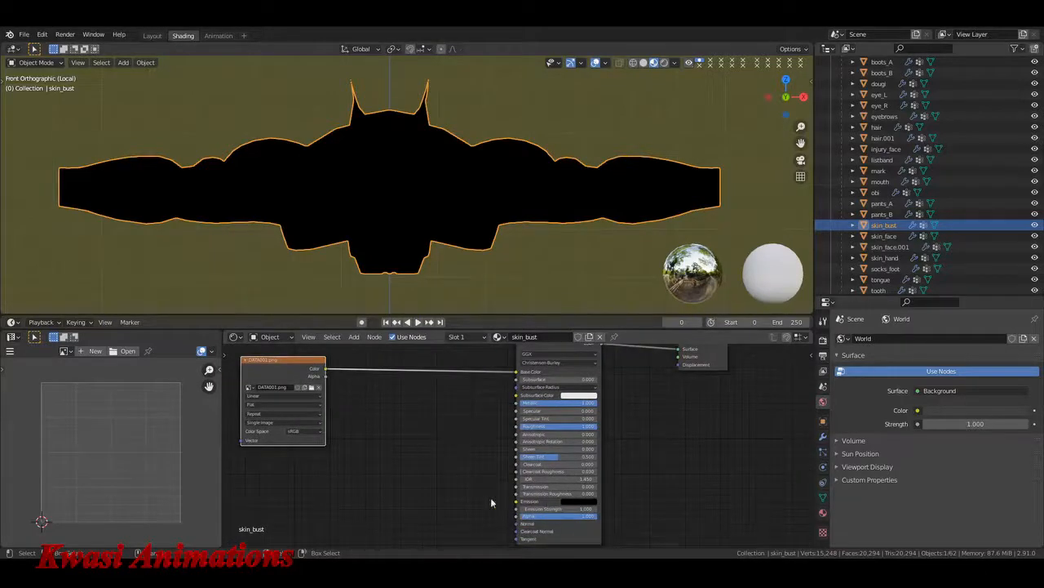
middle_drag(617, 520, 549, 425)
scroll(549, 425, up, 2)
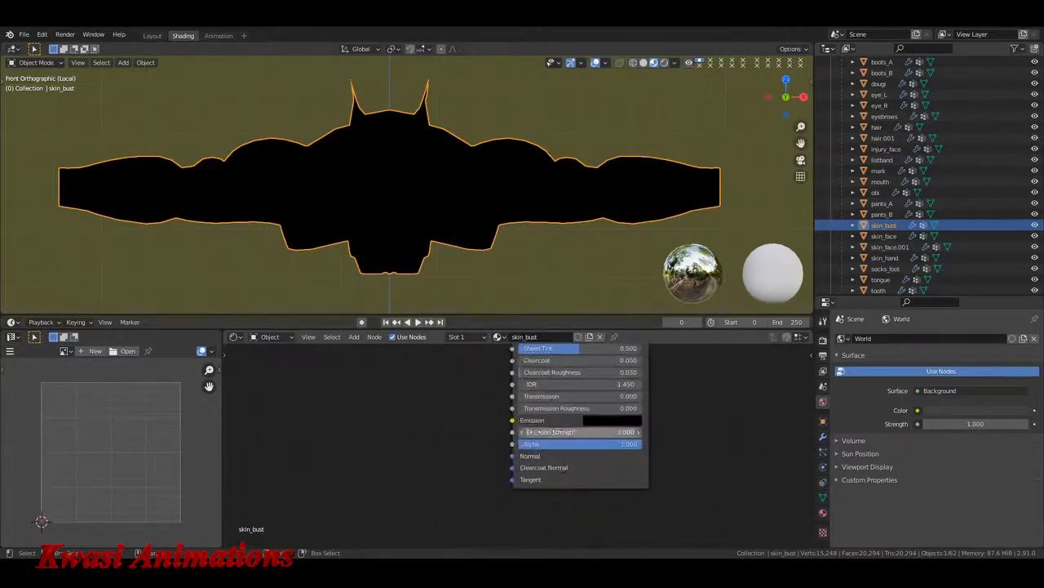
shift+scroll(522, 376, up, 5)
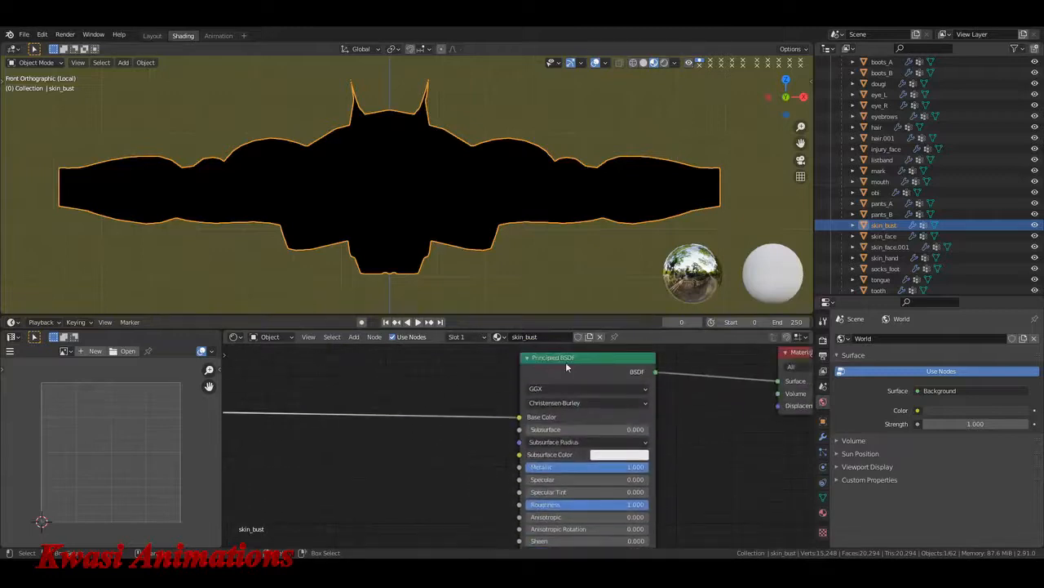
scroll(484, 394, down, 4)
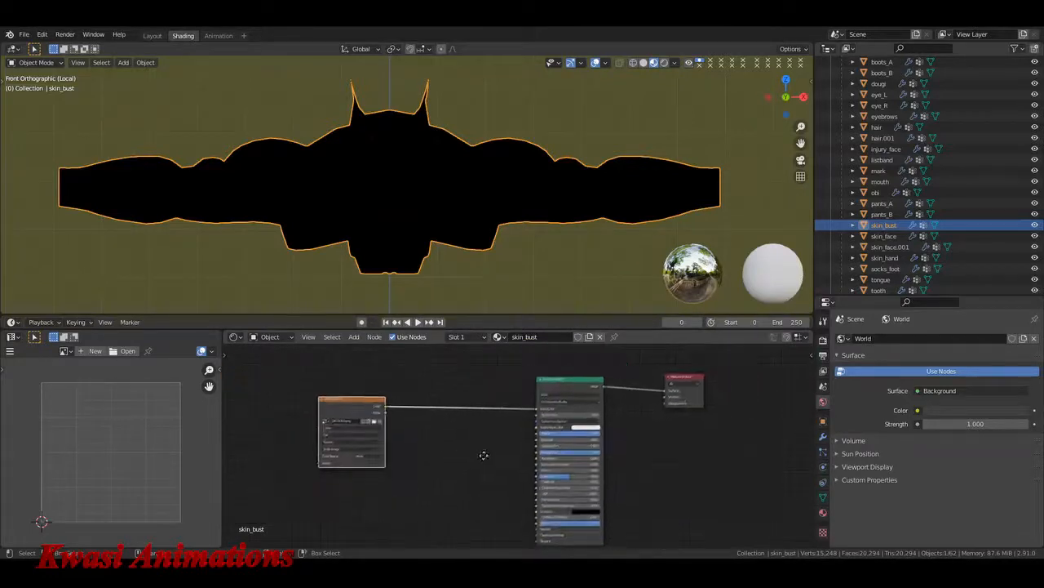
middle_drag(484, 454, 444, 441)
drag(628, 385, 688, 376)
key(shift+a)
text(MIX)
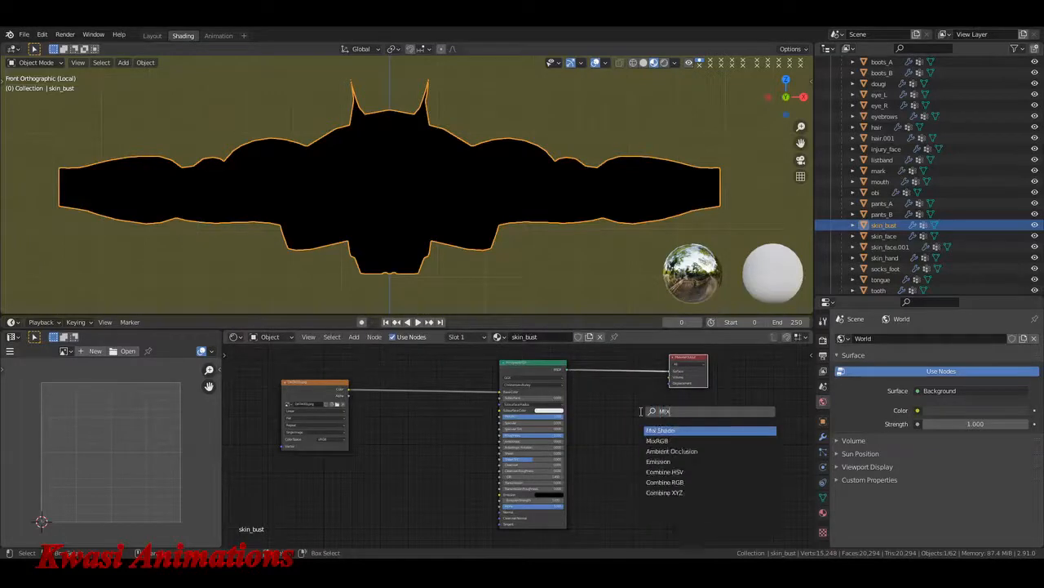
key(Escape)
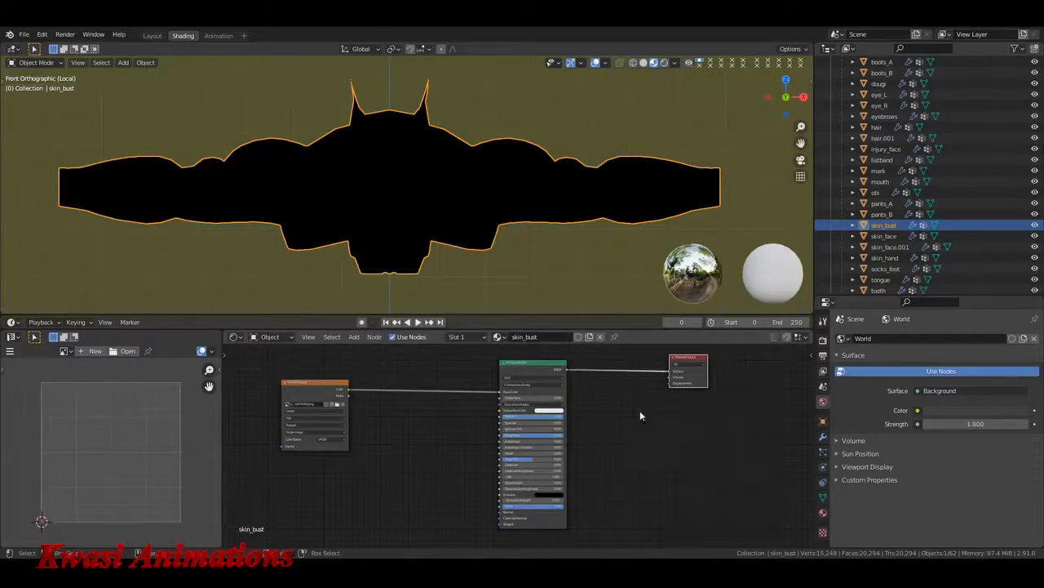
key(shift+a)
click(642, 410)
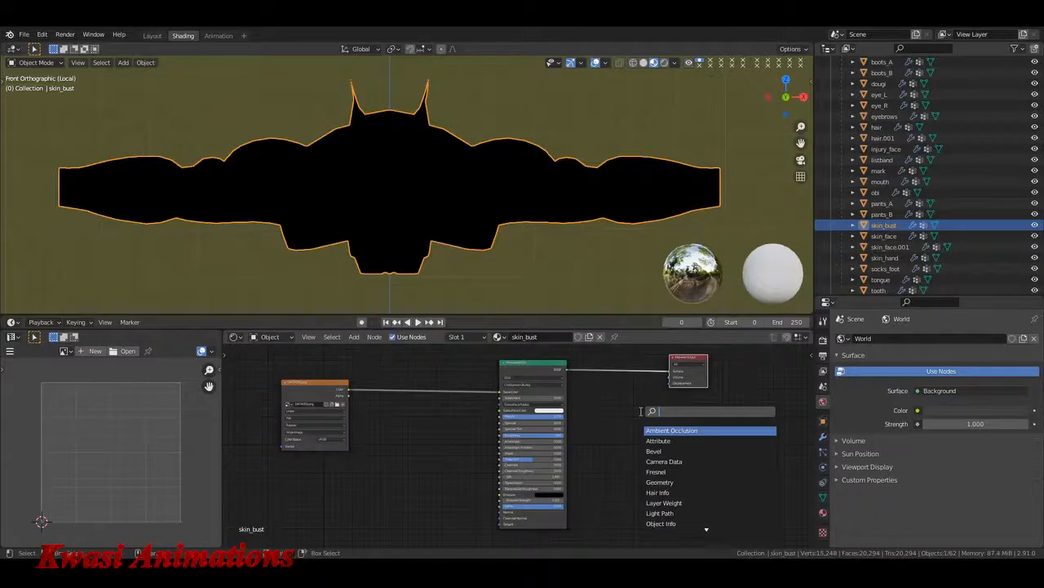
text(IMA)
key(Return)
right_click(699, 399)
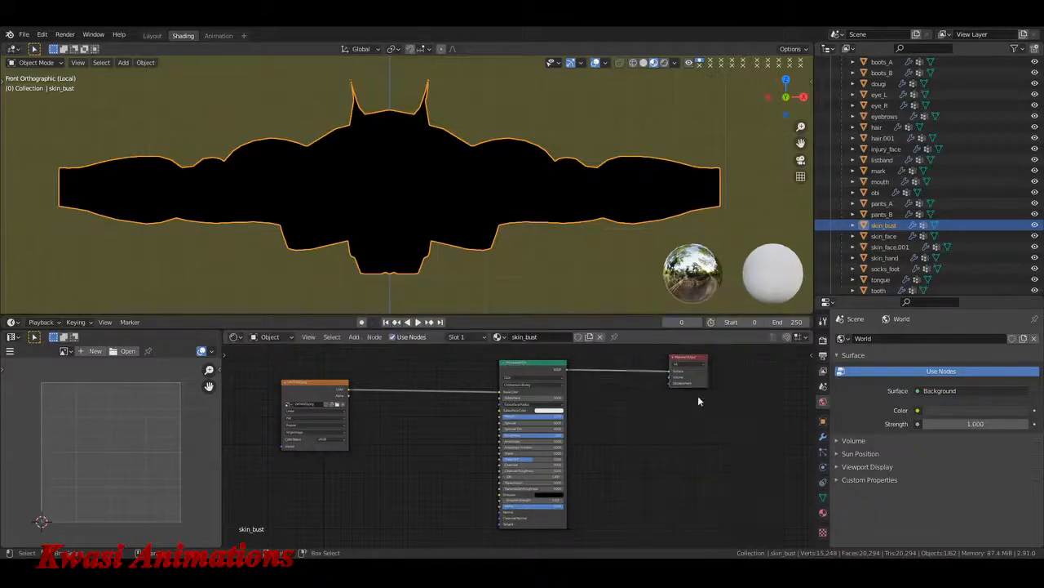
Step: Insert a Mix Shader between the Principled BSDF and Material Output, and connect the DATA001.png Alpha output to its Fac input
key(shift+a)
click(698, 399)
text(MIX)
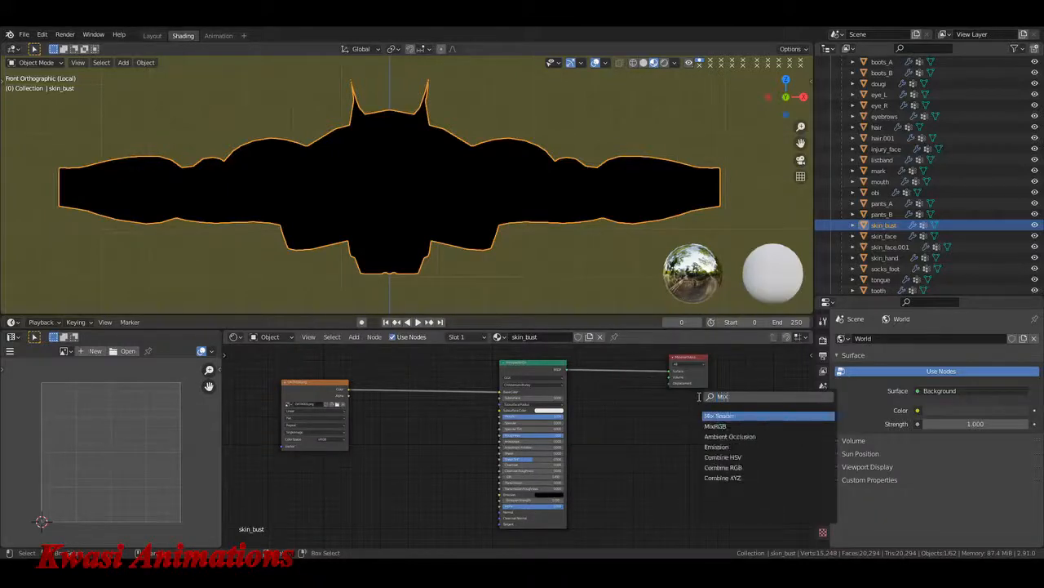
key(Return)
click(607, 365)
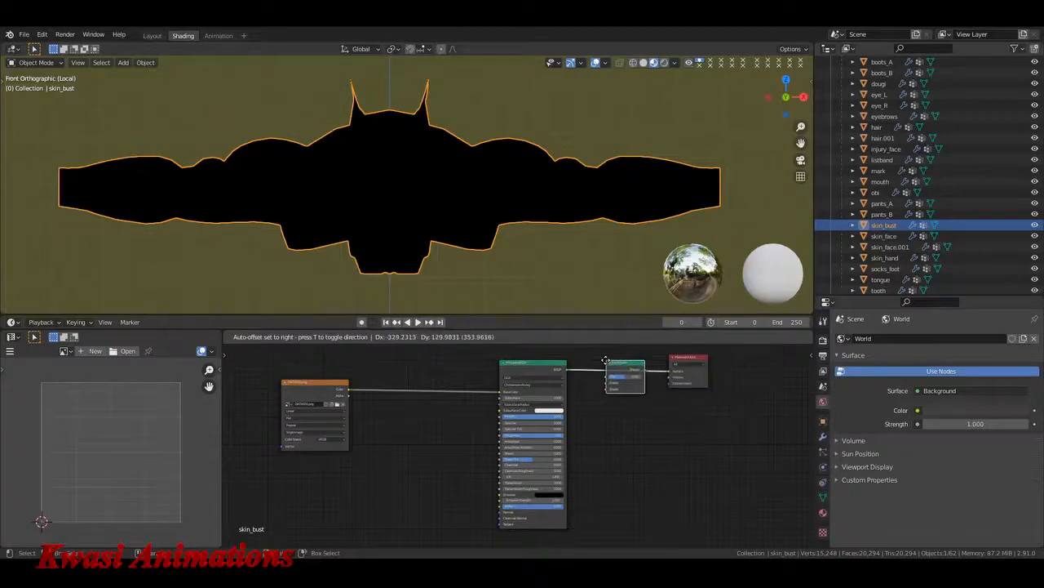
scroll(462, 407, up, 3)
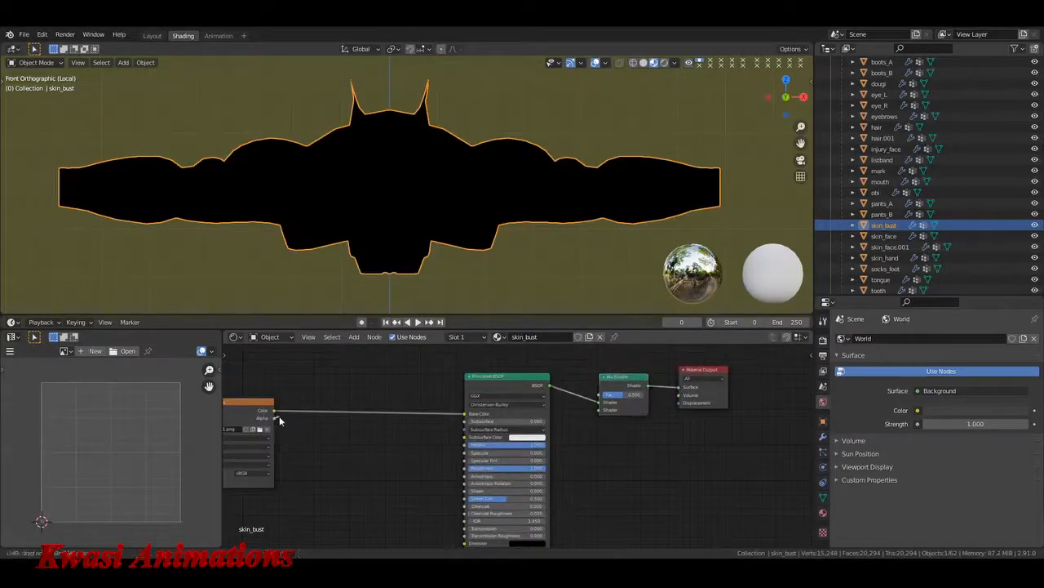
drag(279, 415, 604, 395)
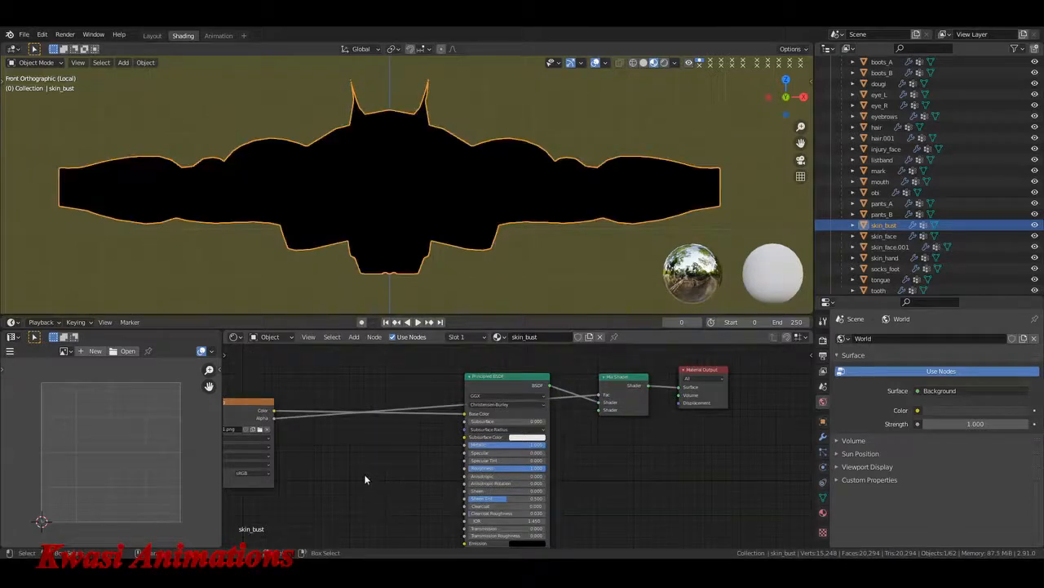
Step: Spread the DATA001.png and Principled BSDF nodes apart vertically and set the Principled BSDF's Metallic to 0
middle_drag(362, 478, 439, 462)
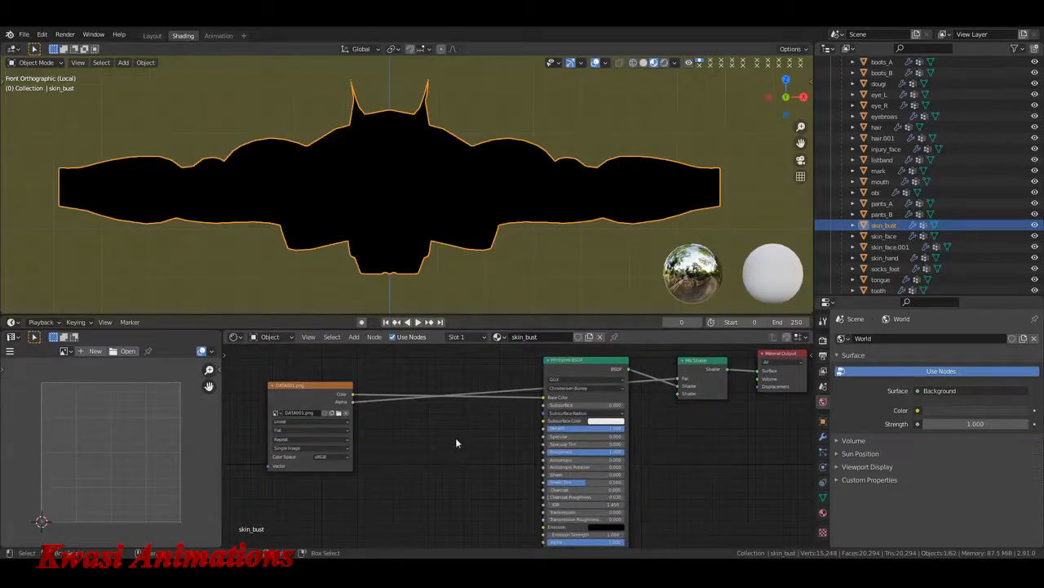
drag(572, 364, 576, 406)
drag(299, 405, 286, 375)
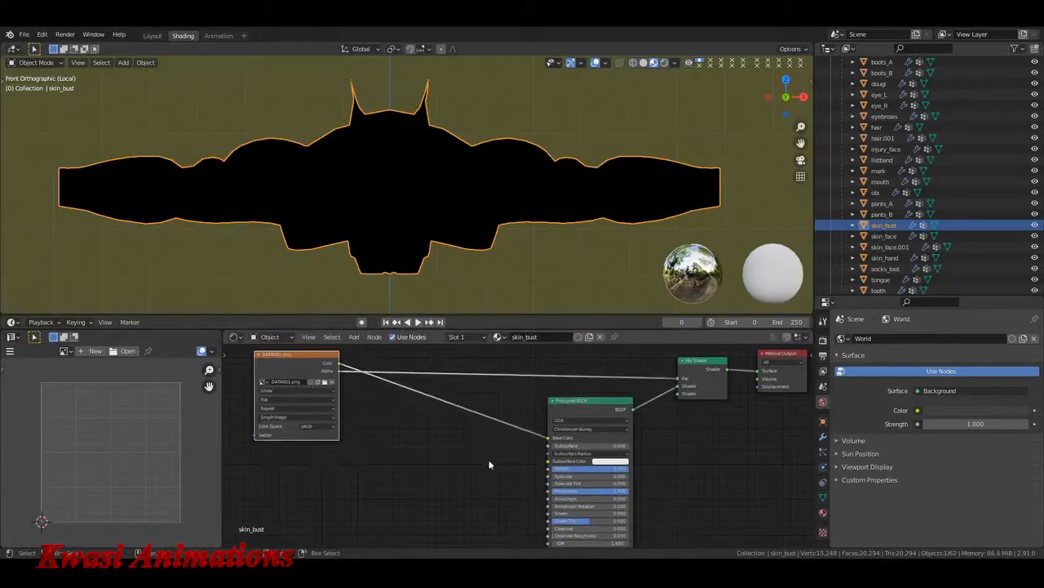
middle_drag(489, 464, 470, 464)
drag(601, 469, 547, 468)
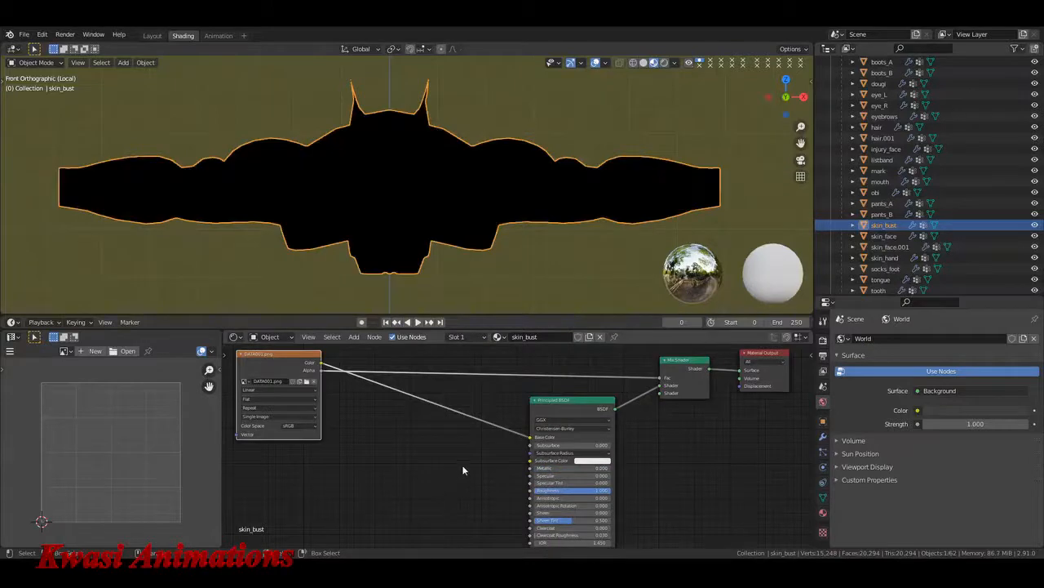
Step: Try the Alpha Blend blend mode on the skin_bust material and return it to Opaque
key(n)
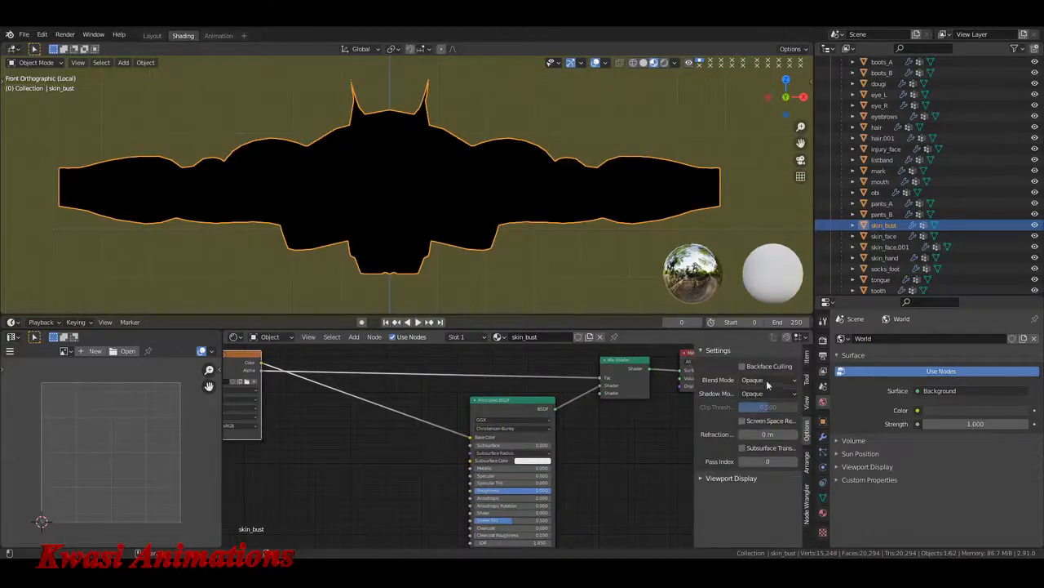
click(767, 381)
click(759, 427)
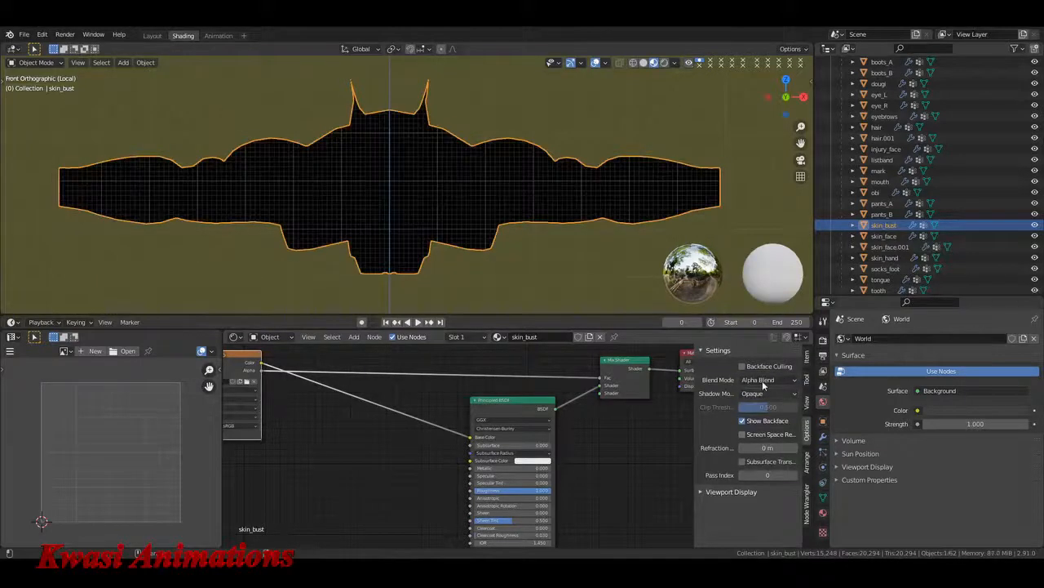
click(762, 380)
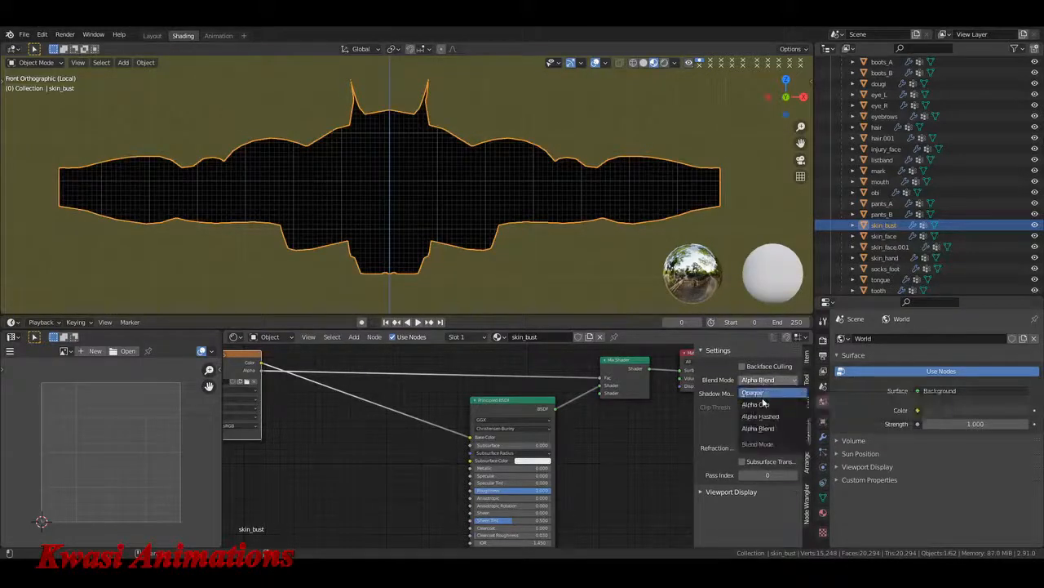
click(762, 395)
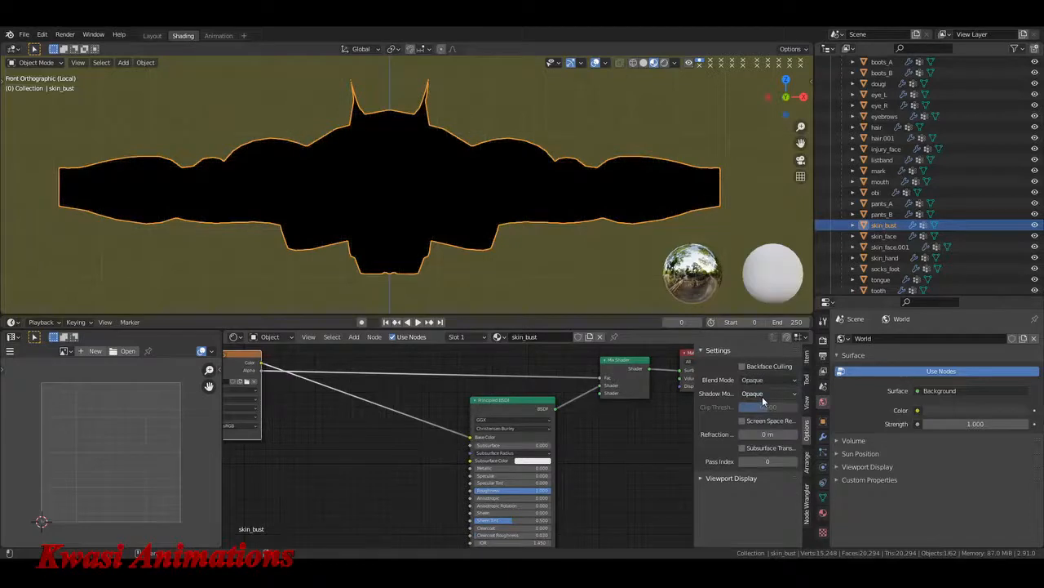
key(n)
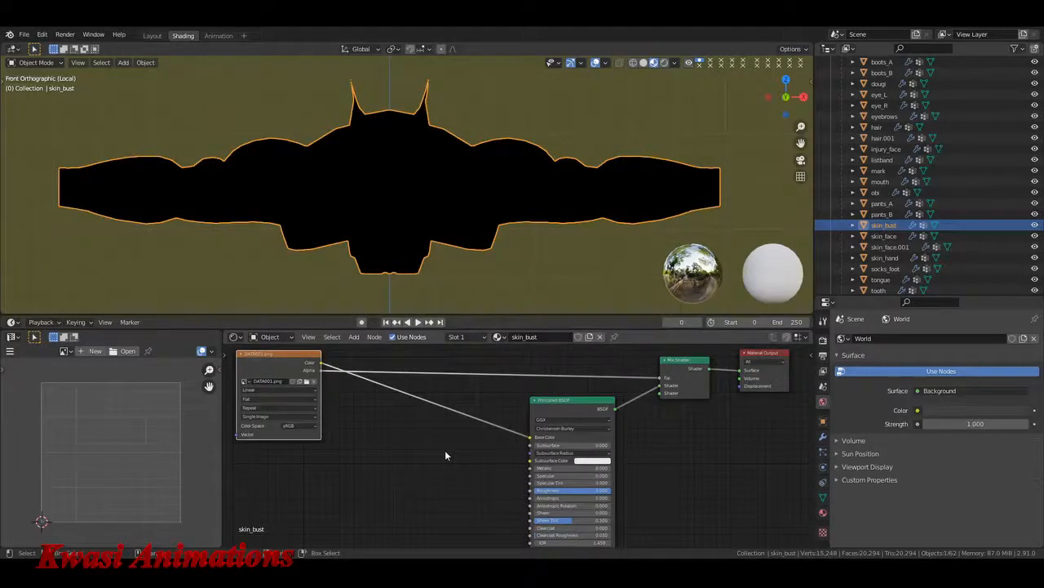
Step: Insert a MixRGB node on the link between the DATA001.png Color output and the Principled BSDF's Base Color
key(shift+a)
text(s)
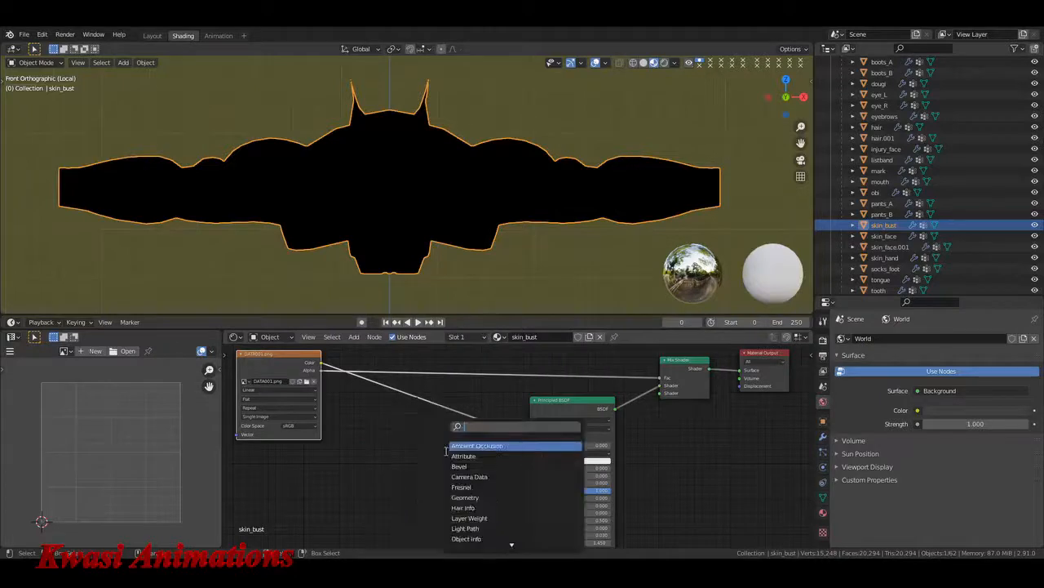
text(MIX)
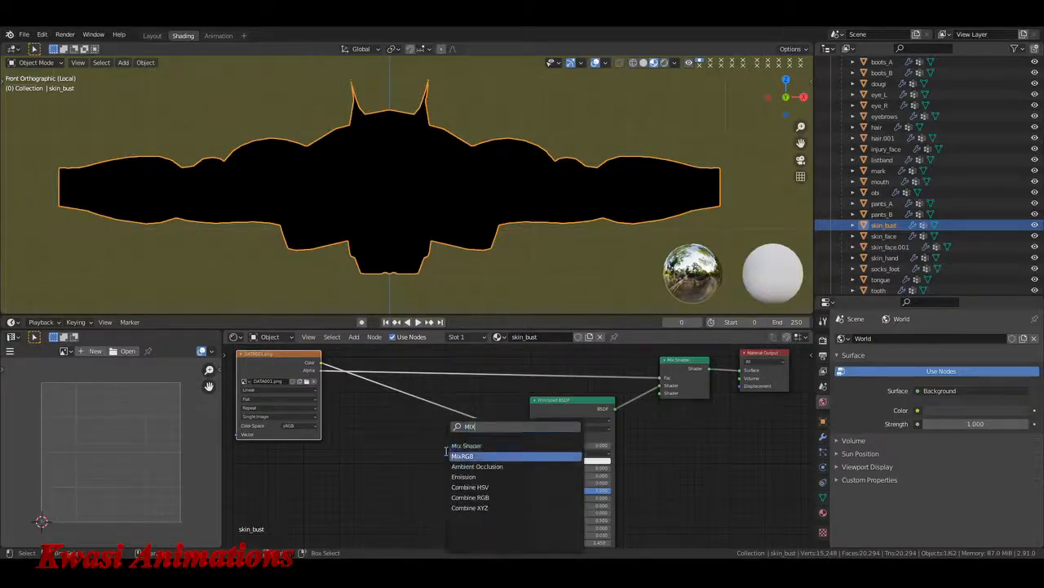
key(Return)
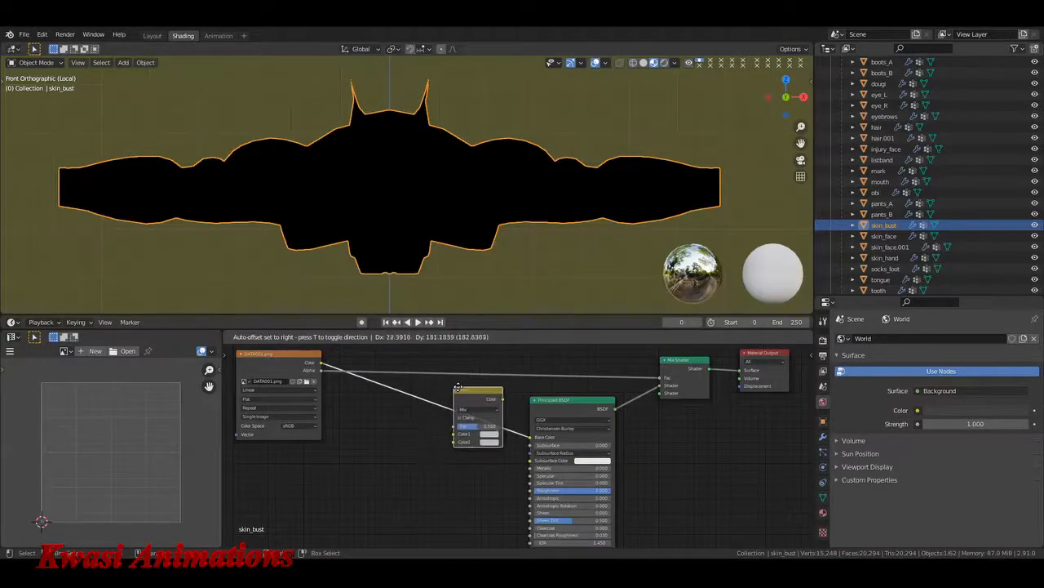
click(454, 388)
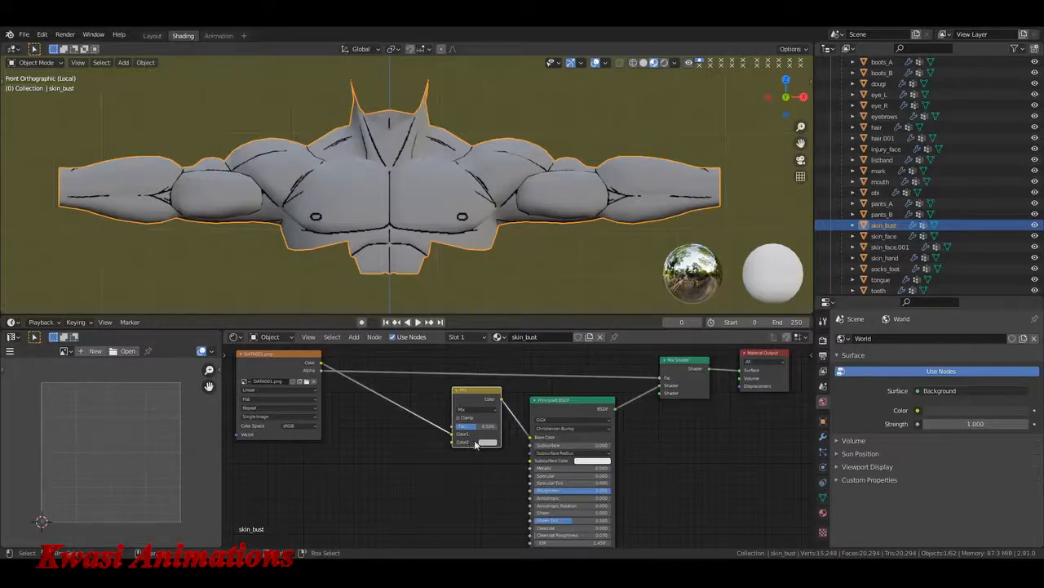
Step: Set the Mix node's Color2 to a light tan skin colour, keeping its blend mode on Mix
mouse_move(469, 426)
mouse_down()
mouse_move(451, 426)
mouse_move(481, 426)
mouse_move(469, 426)
mouse_up()
click(480, 410)
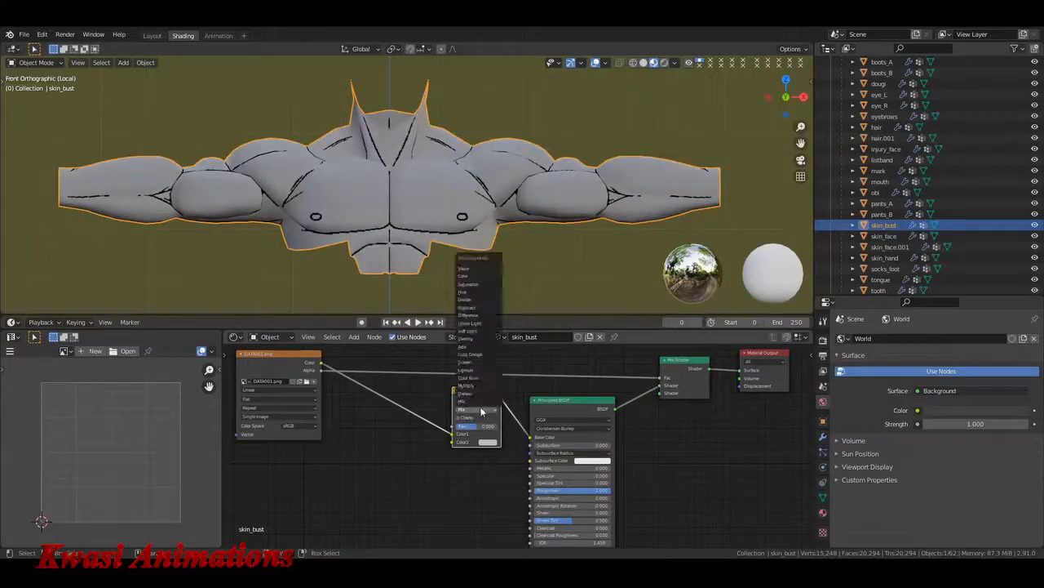
click(480, 409)
click(488, 441)
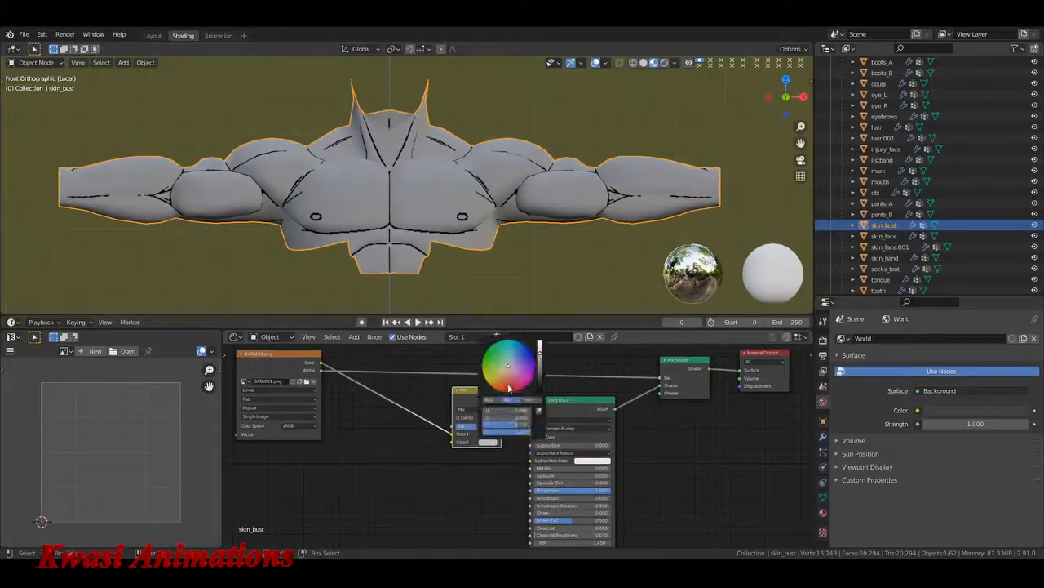
drag(509, 389, 503, 377)
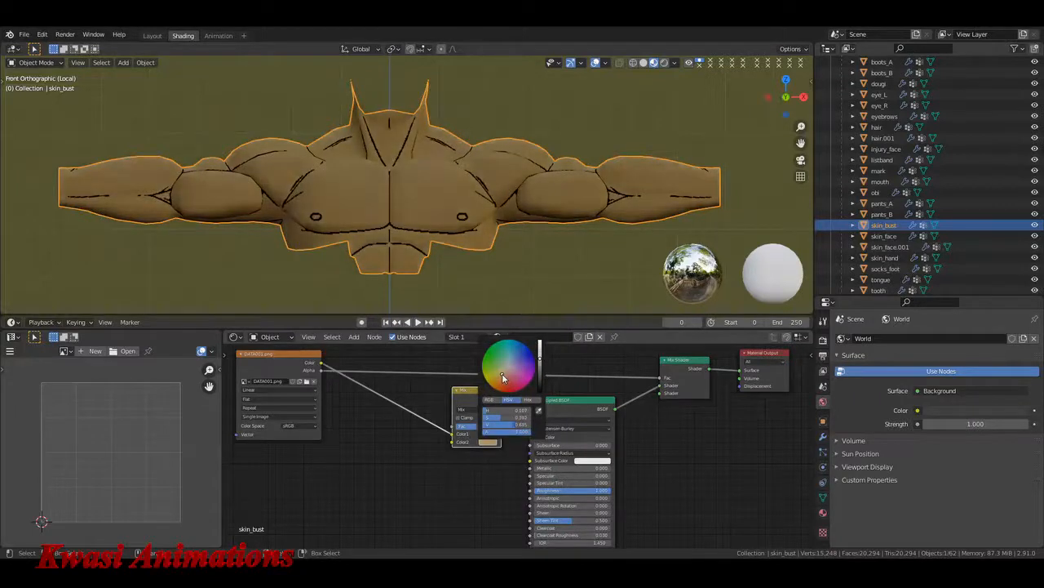
scroll(507, 380, up, 3)
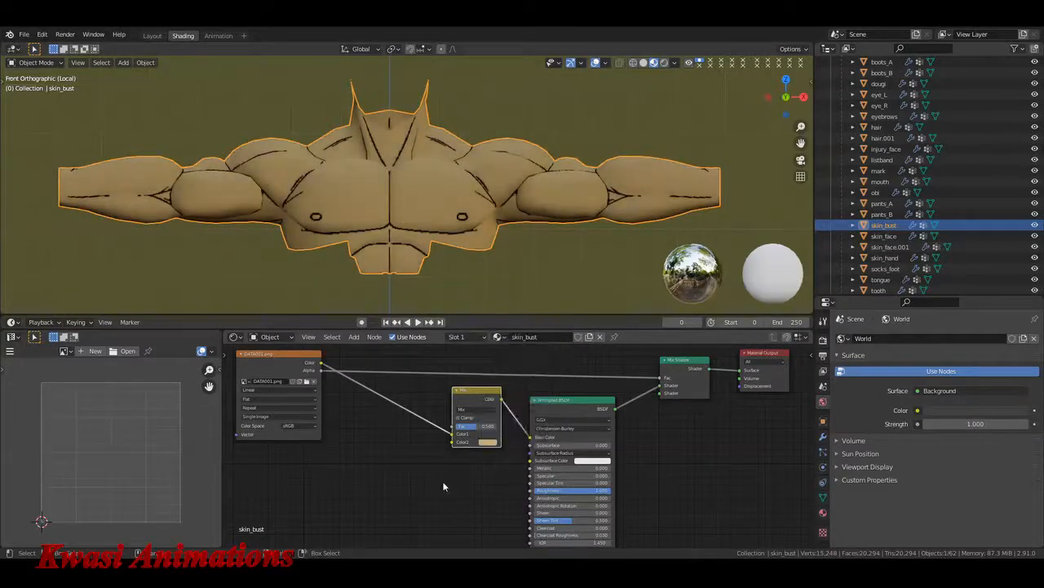
Step: Shift the Mix node away from the Principled BSDF and move the DATA001.png node closer to it
middle_drag(443, 487, 418, 484)
drag(443, 408, 409, 403)
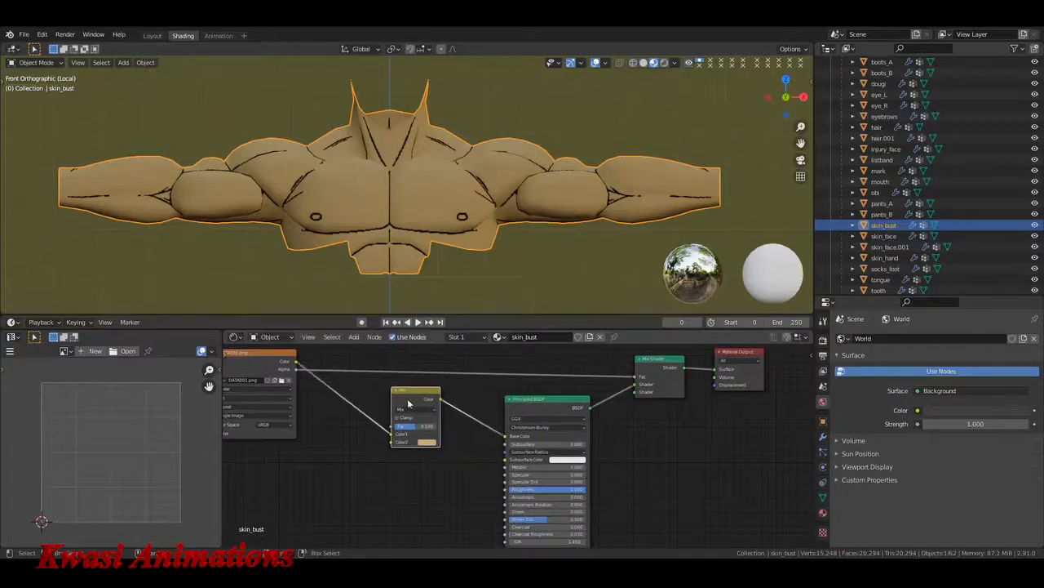
click(460, 462)
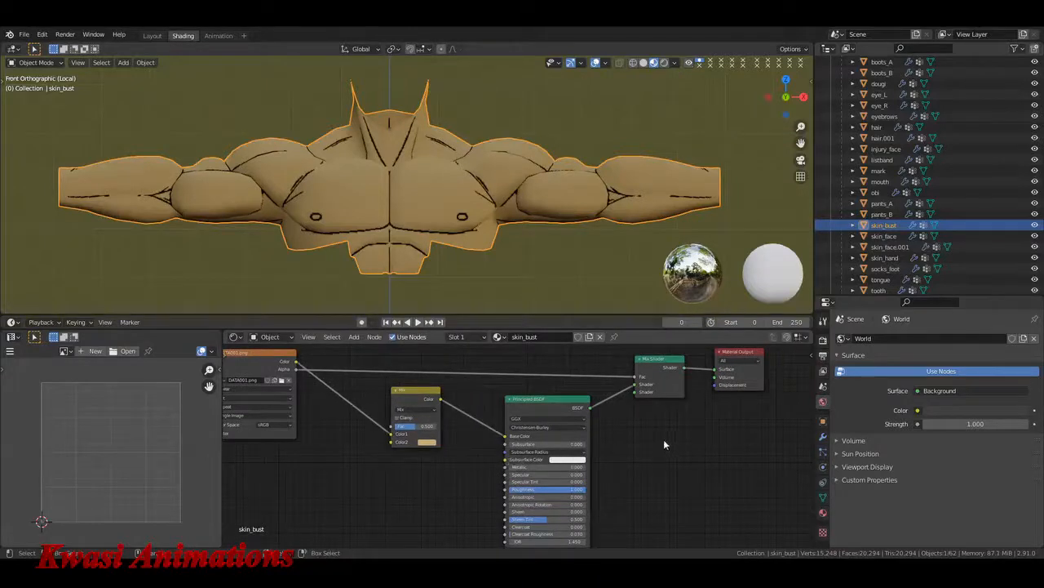
drag(258, 366, 294, 367)
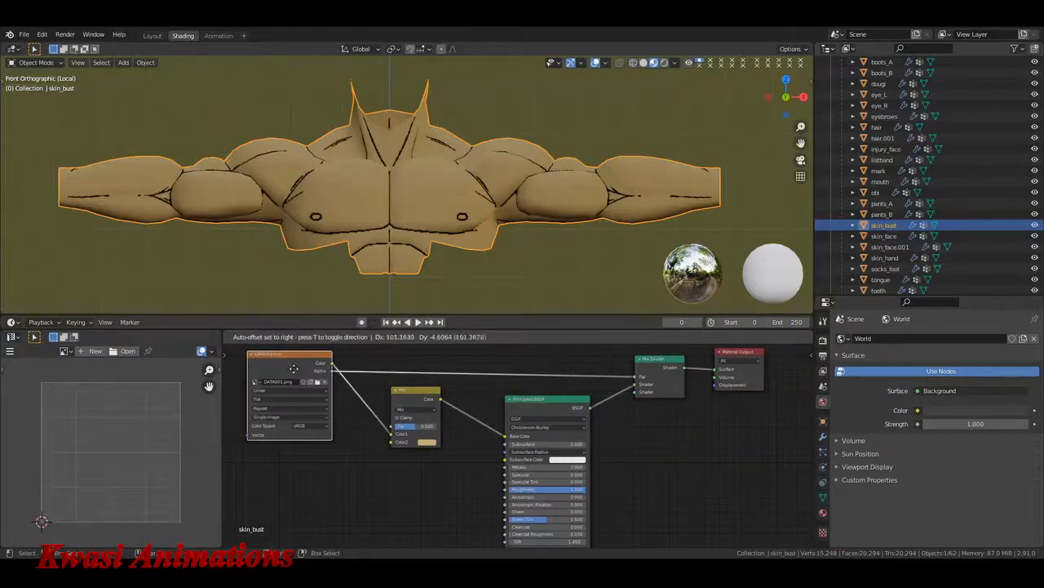
click(356, 463)
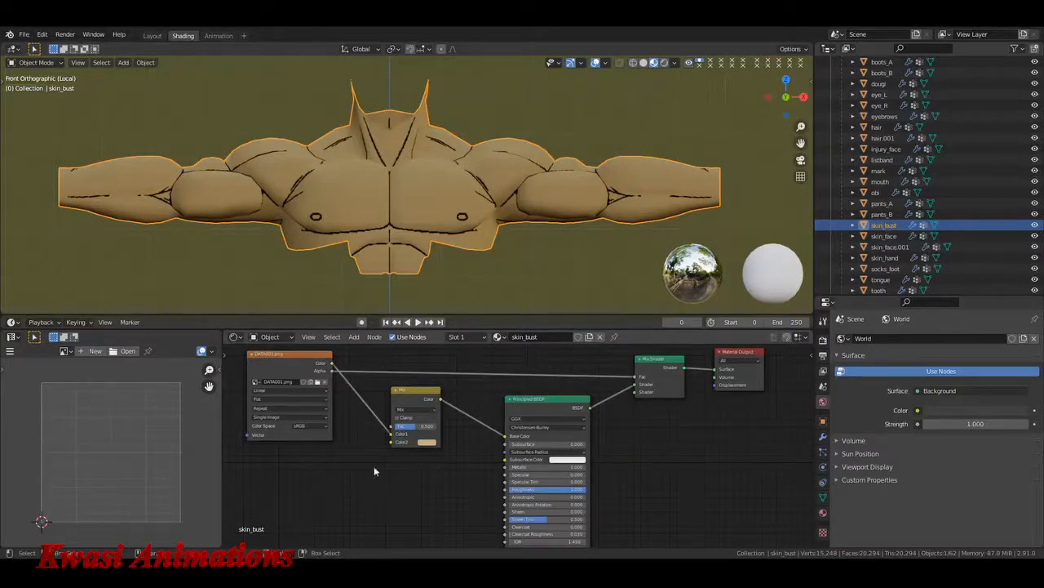
Step: Try the blue-sky HDRI as Material Preview lighting and look at the bust from the side and front
middle_drag(383, 244, 518, 209)
scroll(481, 216, down, 3)
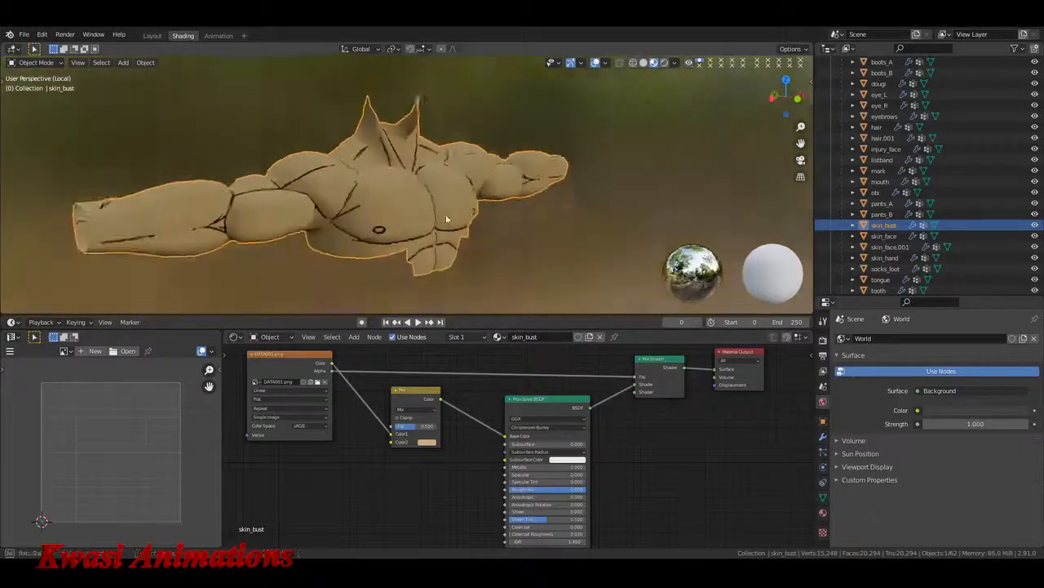
middle_drag(447, 219, 475, 217)
click(676, 62)
click(699, 154)
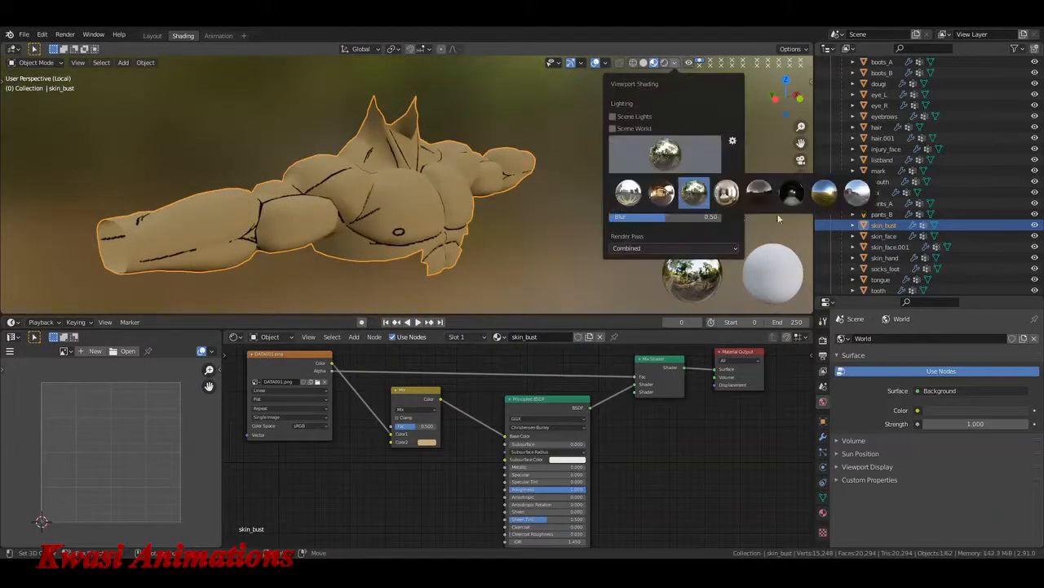
click(825, 192)
middle_drag(557, 218, 506, 234)
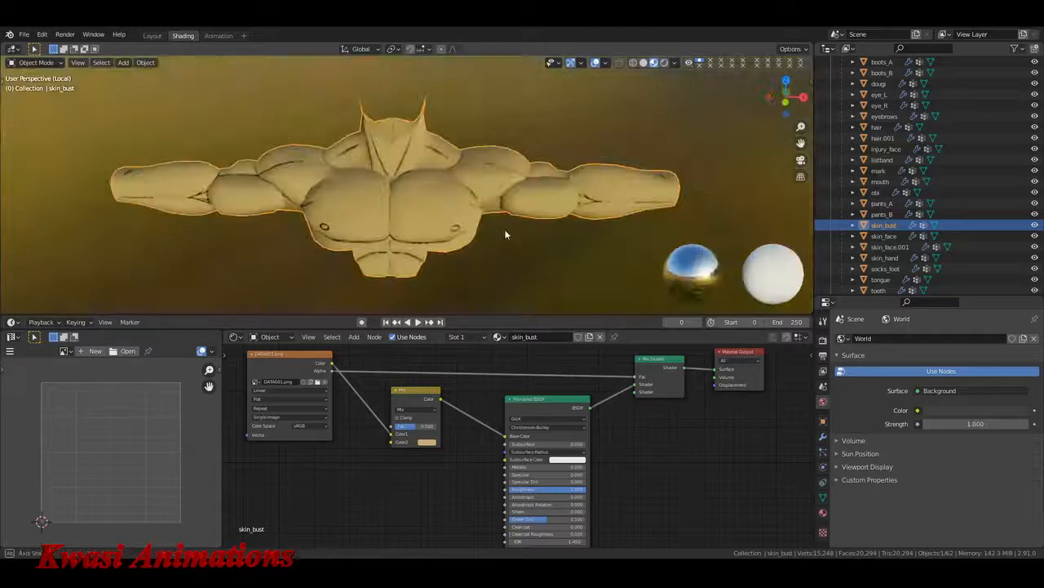
click(674, 63)
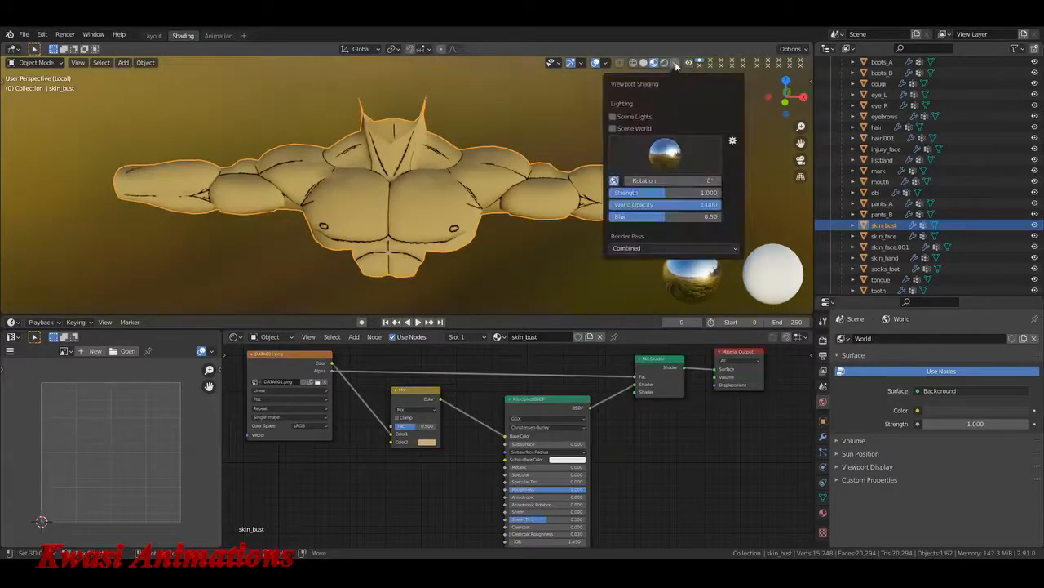
click(675, 63)
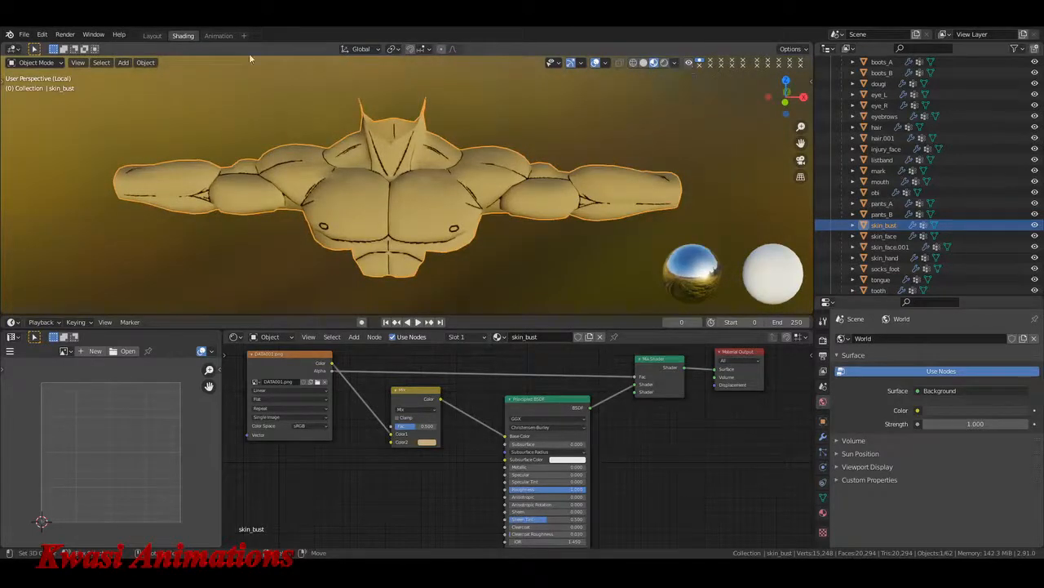
Step: Set the Material Preview lighting to the first HDRI, the city environment, and view the bust from the front
click(674, 63)
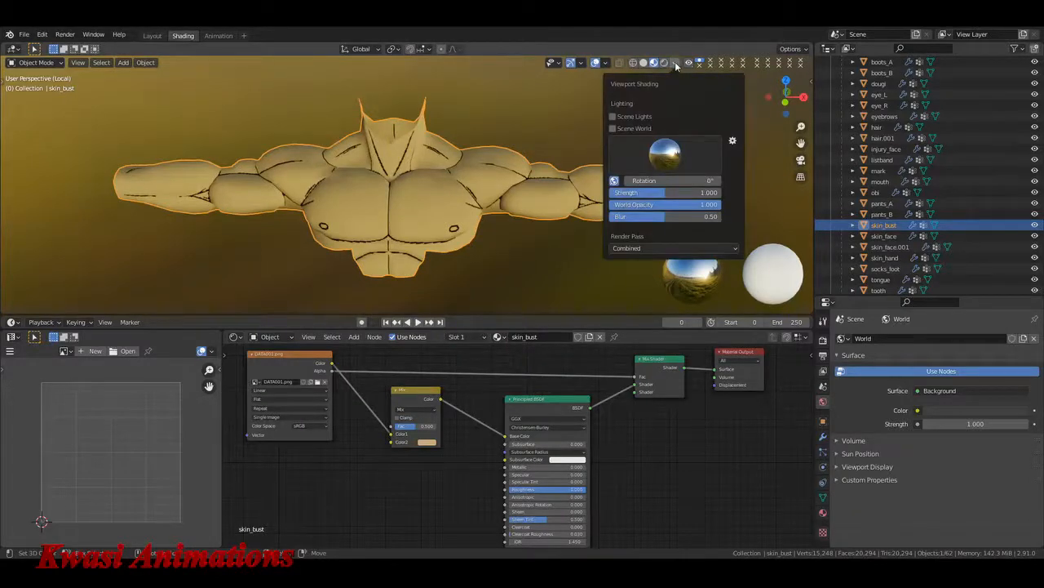
click(666, 151)
click(634, 192)
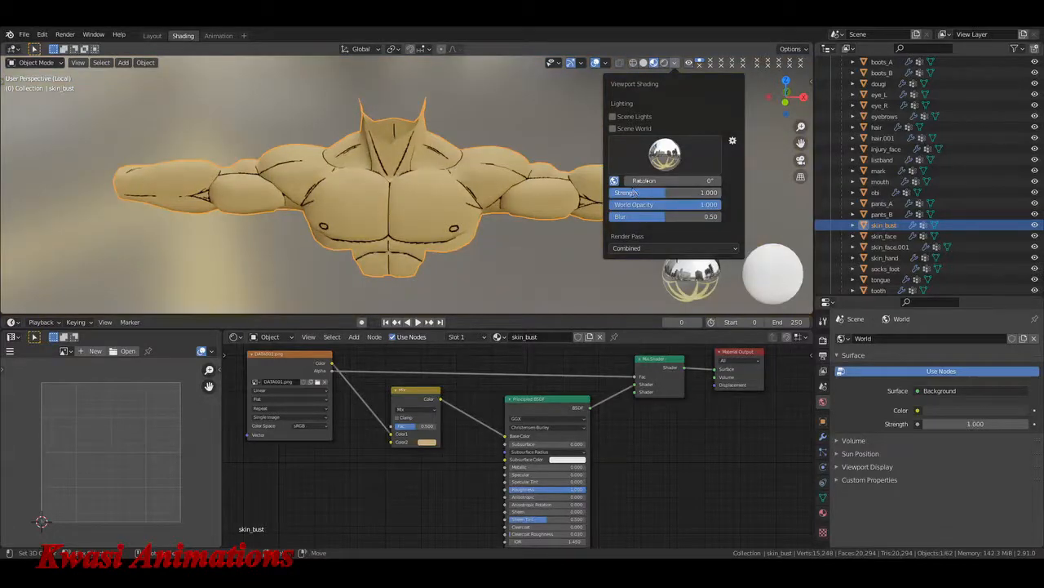
click(646, 167)
click(628, 191)
middle_drag(536, 263, 462, 226)
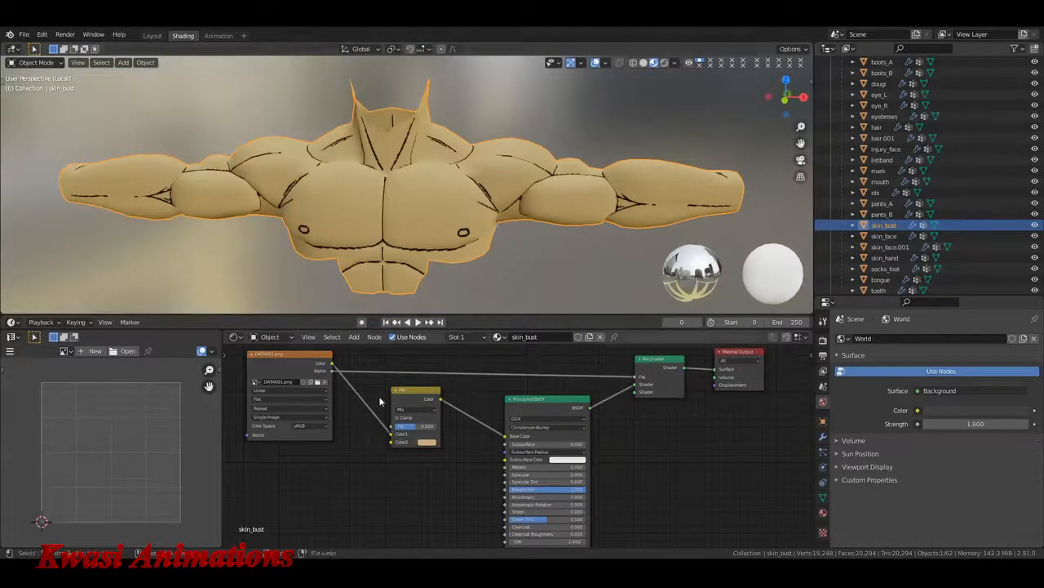
Step: Cut the link from the DATA001.png Color output to the Mix node's Color1 input and reconnect it
ctrl+right_drag(378, 396, 345, 482)
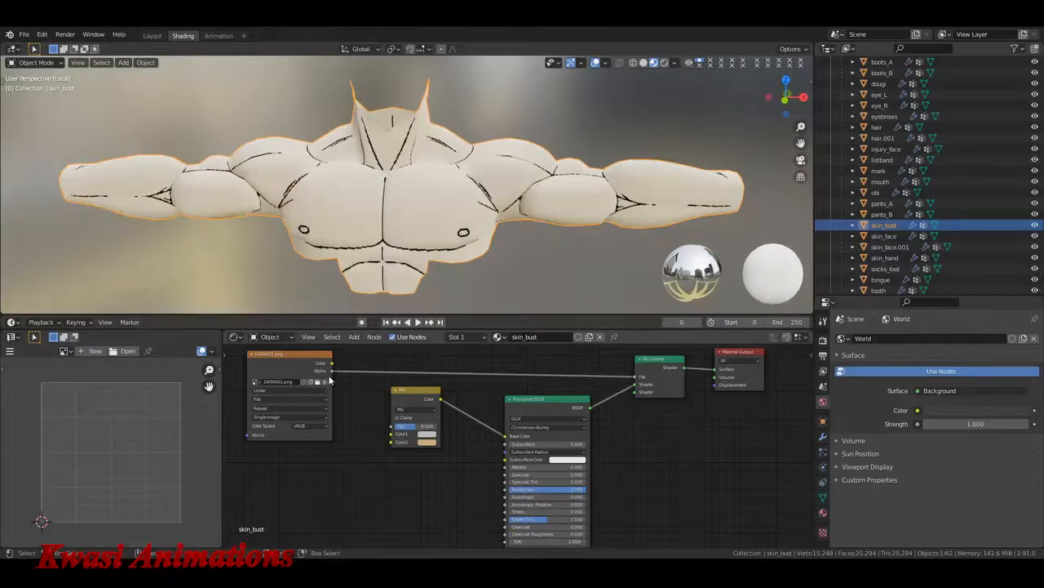
drag(333, 364, 393, 433)
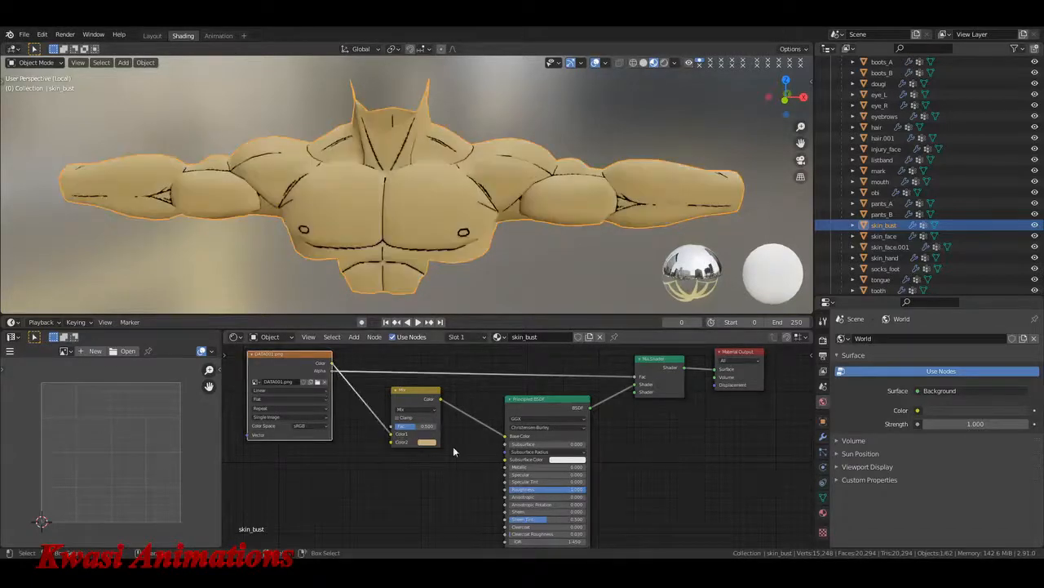
click(580, 259)
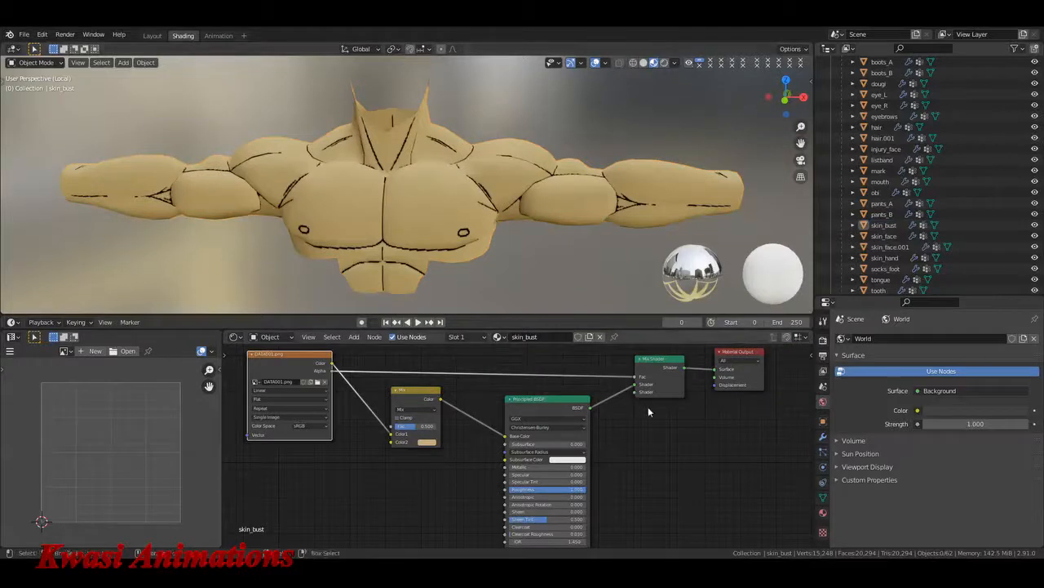
Step: Add the ANIME_SHADER node group in the empty space below the Mix Shader
middle_drag(662, 438, 599, 433)
key(shift+a)
click(599, 434)
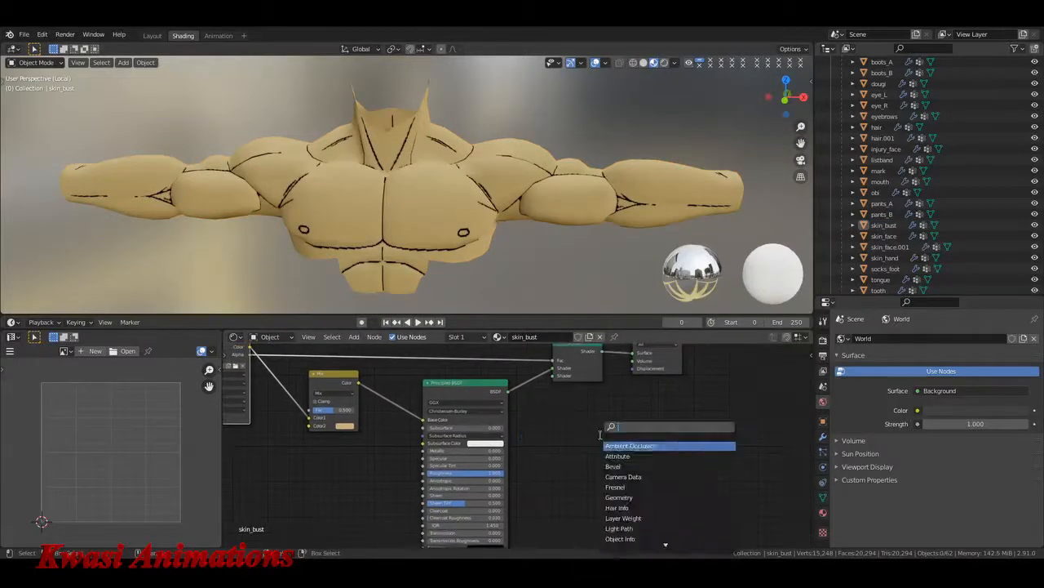
text(ANIME)
key(Return)
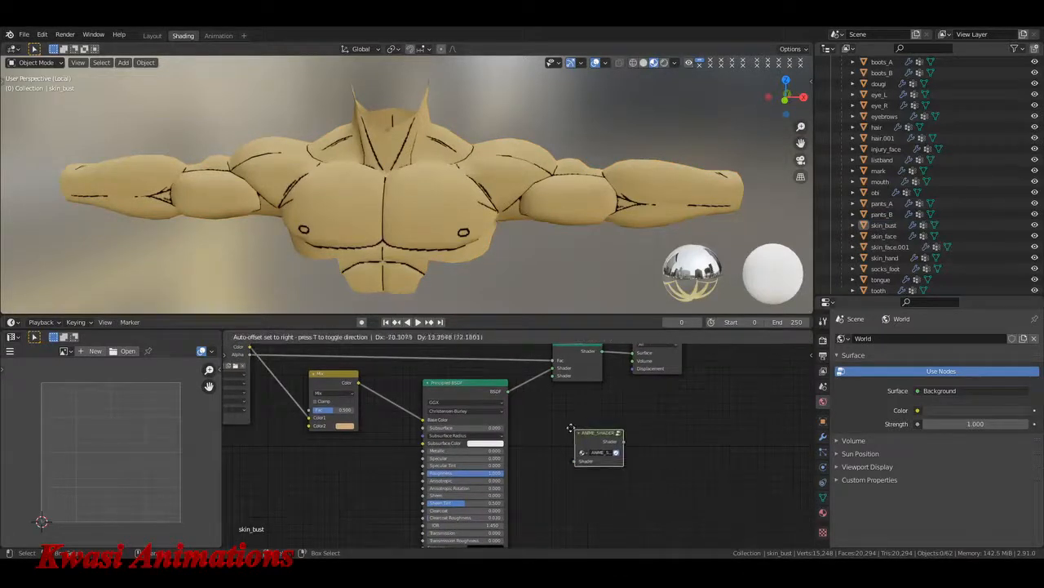
click(586, 437)
Step: Move the Mix Shader and Material Output nodes together farther from the Principled BSDF to make room
drag(548, 401, 697, 358)
key(g)
click(614, 454)
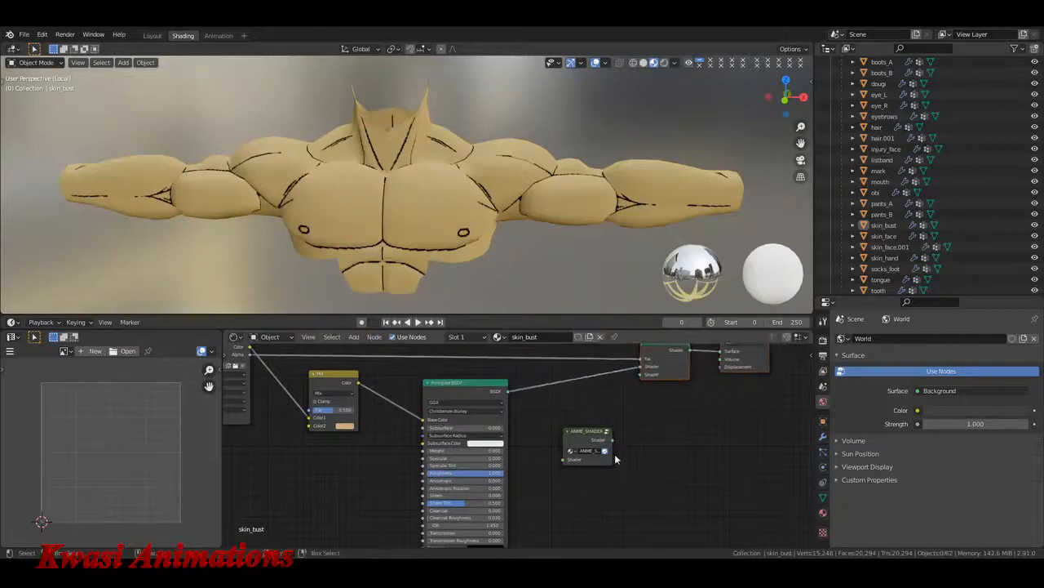
Step: Save the file and move the ANIME_SHADER node up, just below the link between the Principled BSDF and Mix Shader
middle_drag(614, 453, 626, 481)
key(ctrl+s)
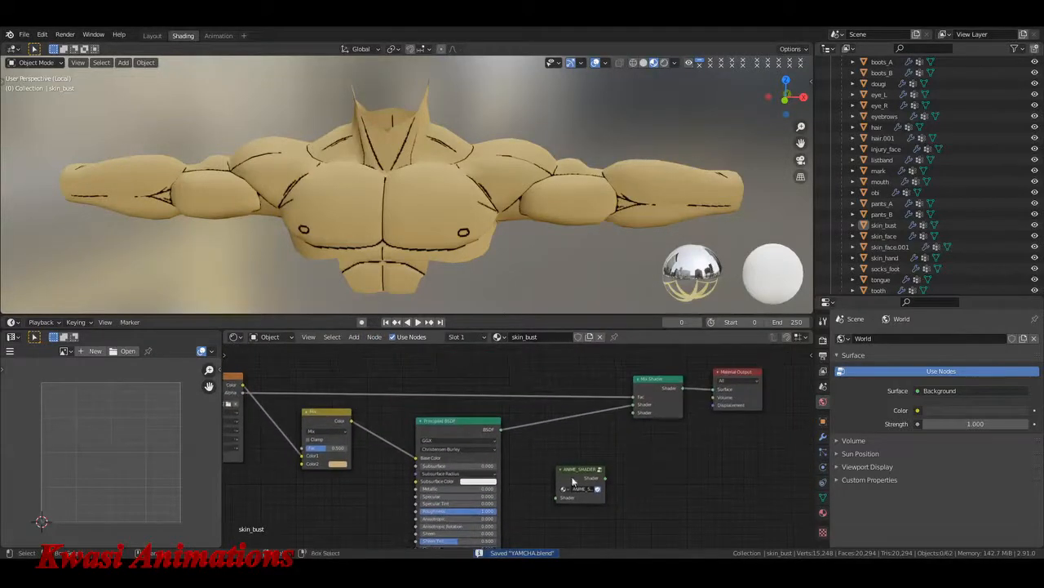
drag(572, 480, 568, 453)
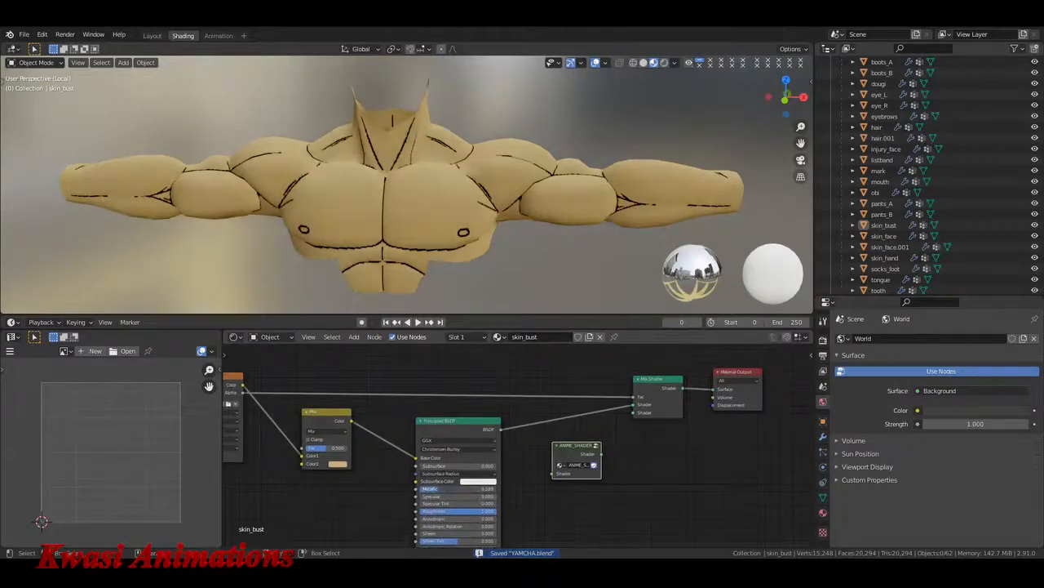
Step: Raise the Principled BSDF's Metallic to nearly full and check the bust's shading from several angles
drag(491, 489, 470, 489)
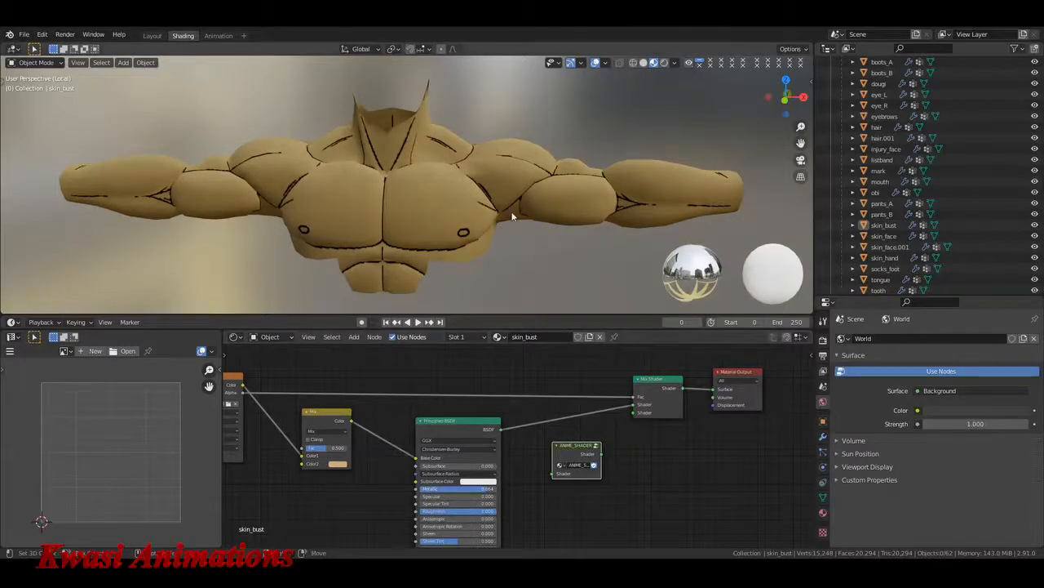
mouse_move(510, 215)
middle_down()
mouse_move(443, 195)
mouse_move(545, 209)
mouse_move(455, 206)
mouse_move(529, 211)
mouse_move(484, 212)
mouse_move(492, 216)
middle_up()
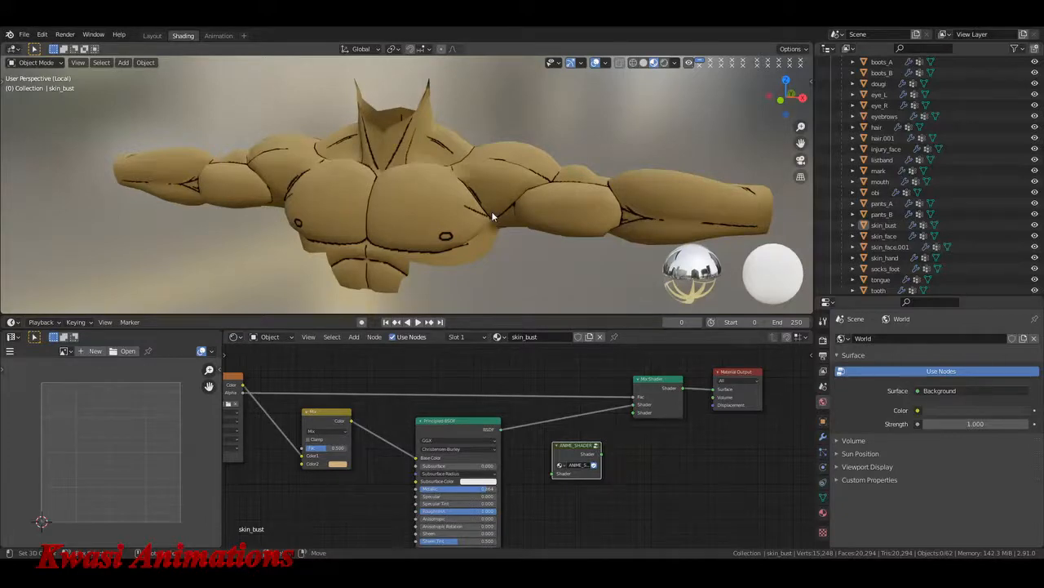
middle_drag(555, 118, 453, 214)
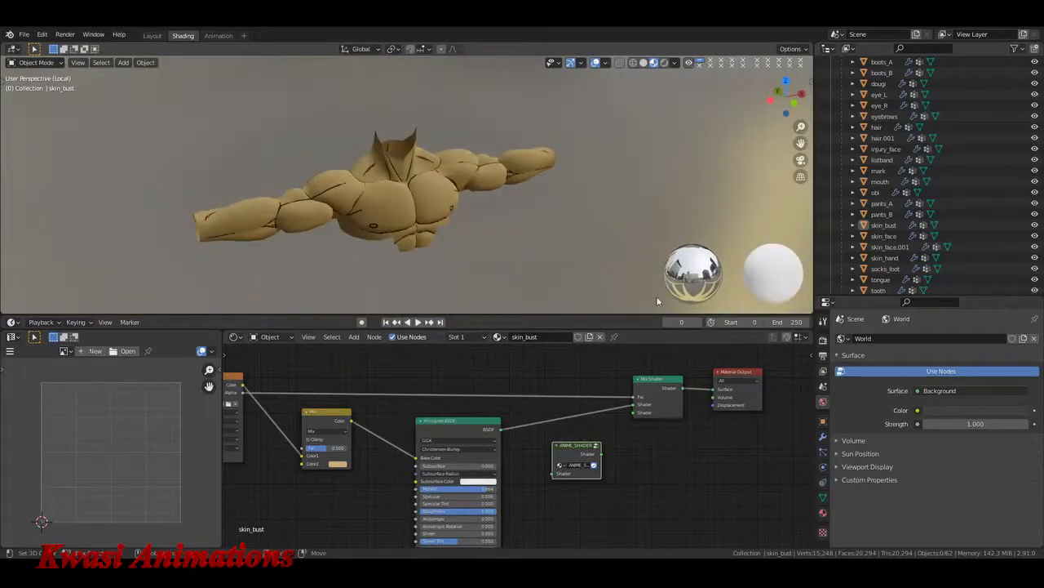
middle_drag(491, 205, 530, 184)
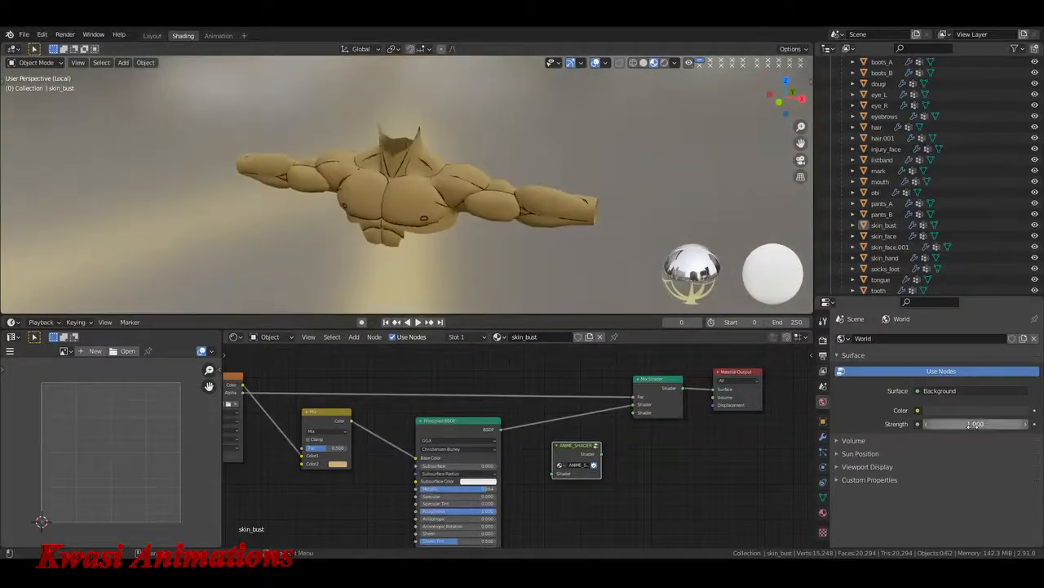
Step: Try adjusting the World strength and brightening the World background colour, and darken the colour again
drag(976, 423, 939, 423)
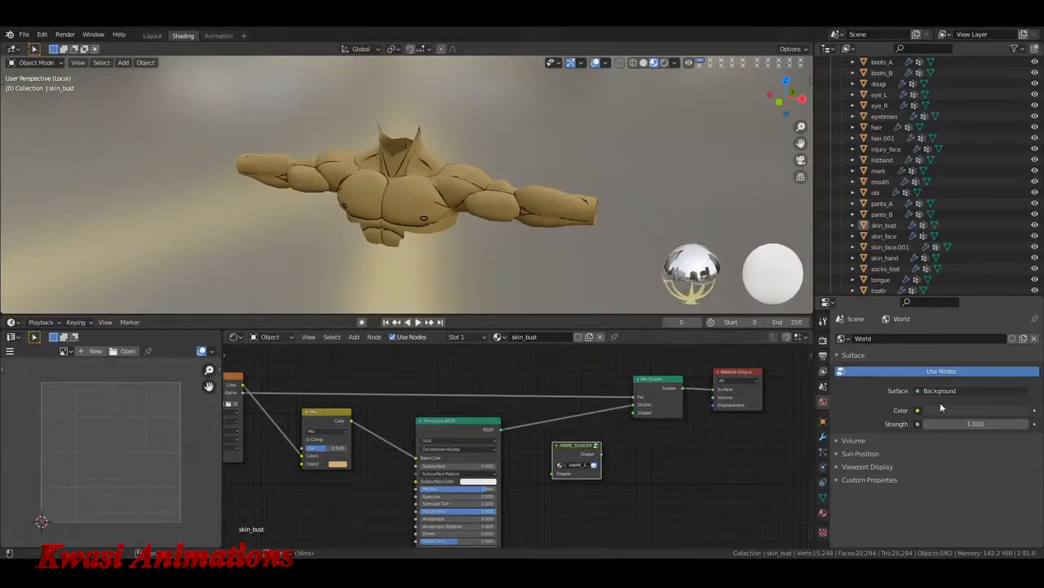
click(960, 410)
scroll(993, 299, up, 8)
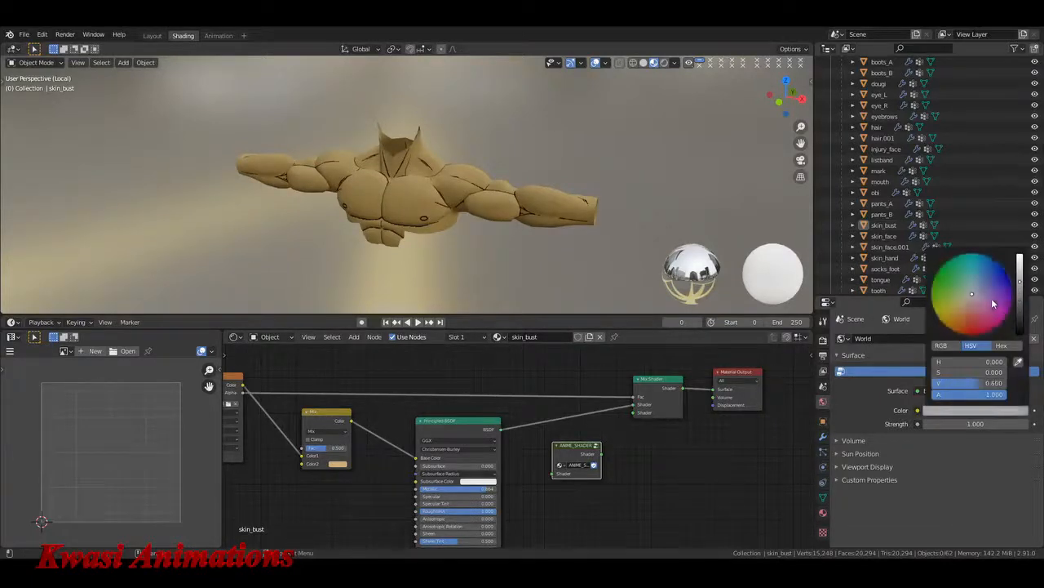
scroll(991, 298, down, 4)
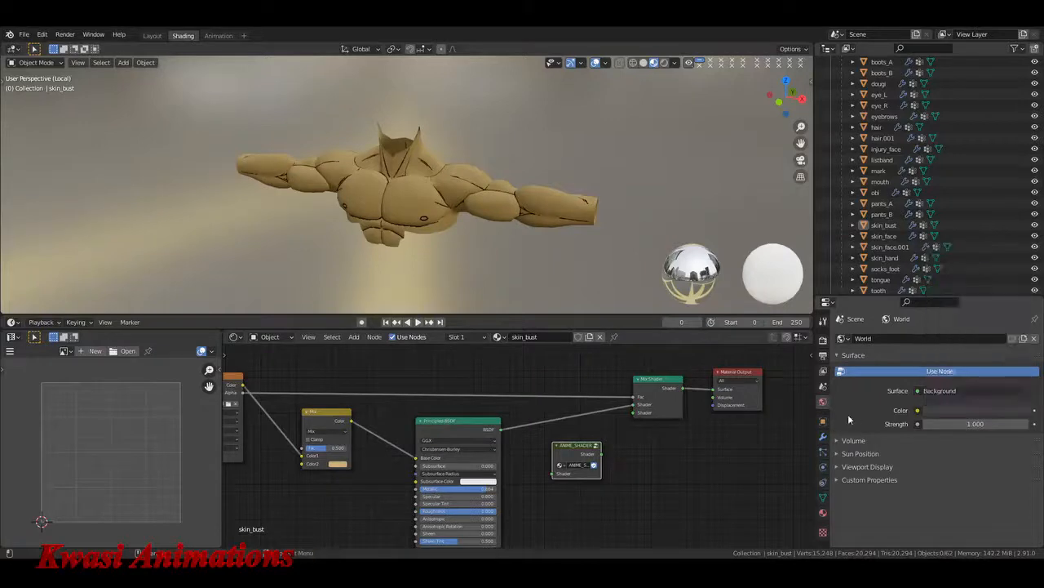
Step: Try a World strength of 12.9 in Rendered shading, reset it to 1, and return to Material Preview
click(664, 63)
drag(970, 425, 1012, 425)
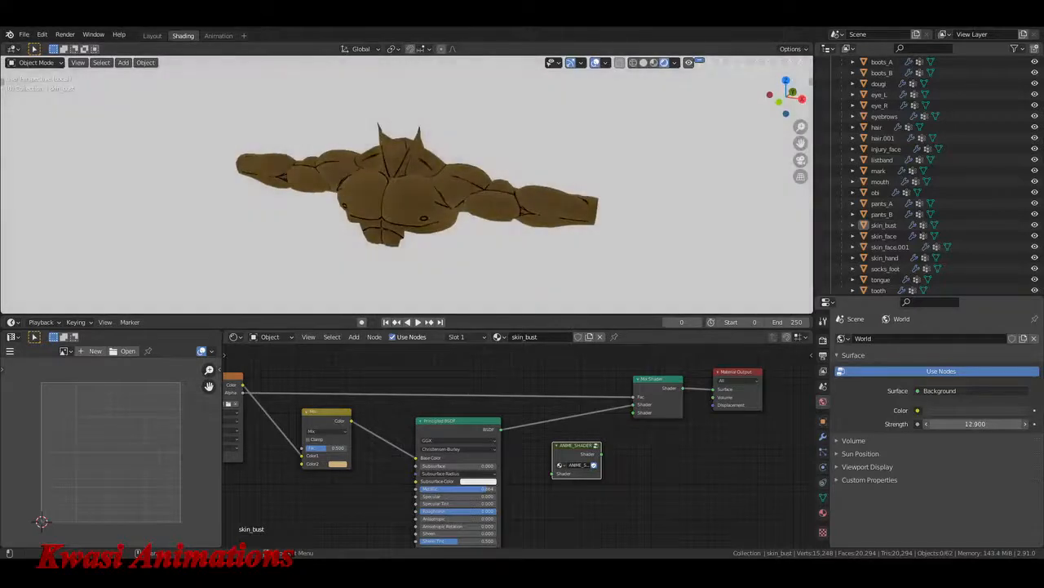
click(971, 425)
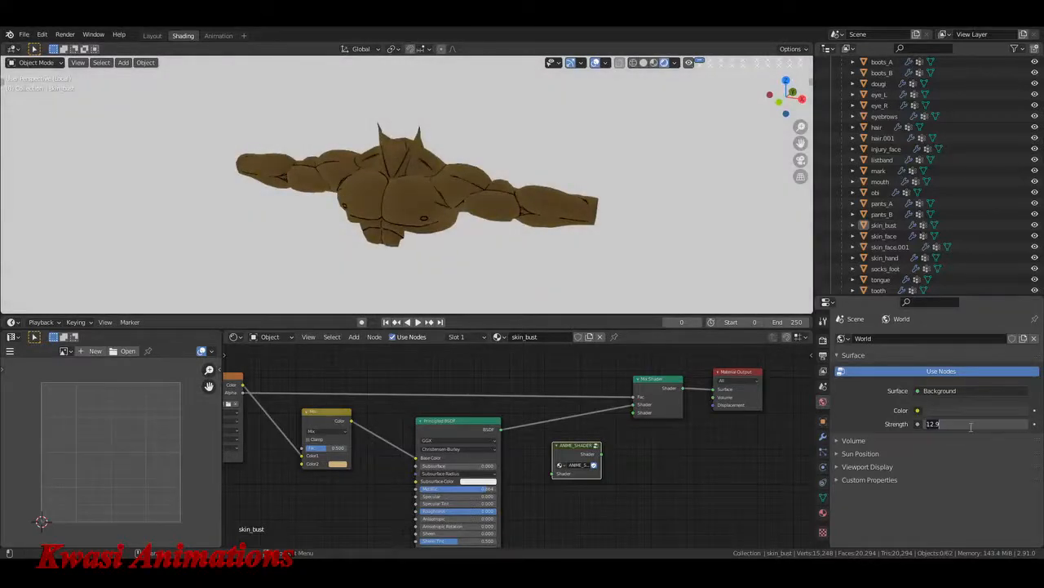
key(Return)
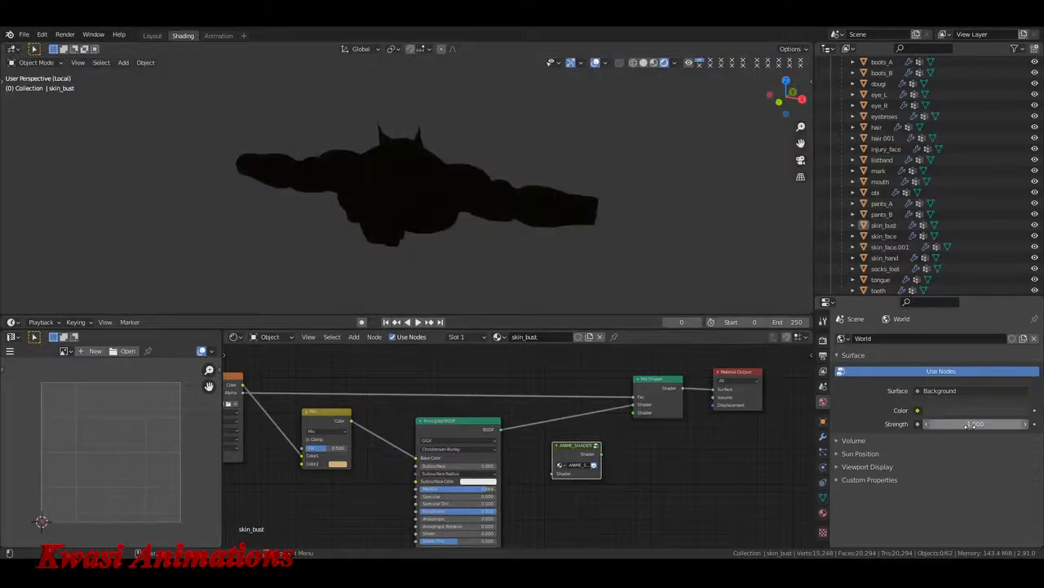
click(654, 62)
middle_drag(430, 210, 470, 208)
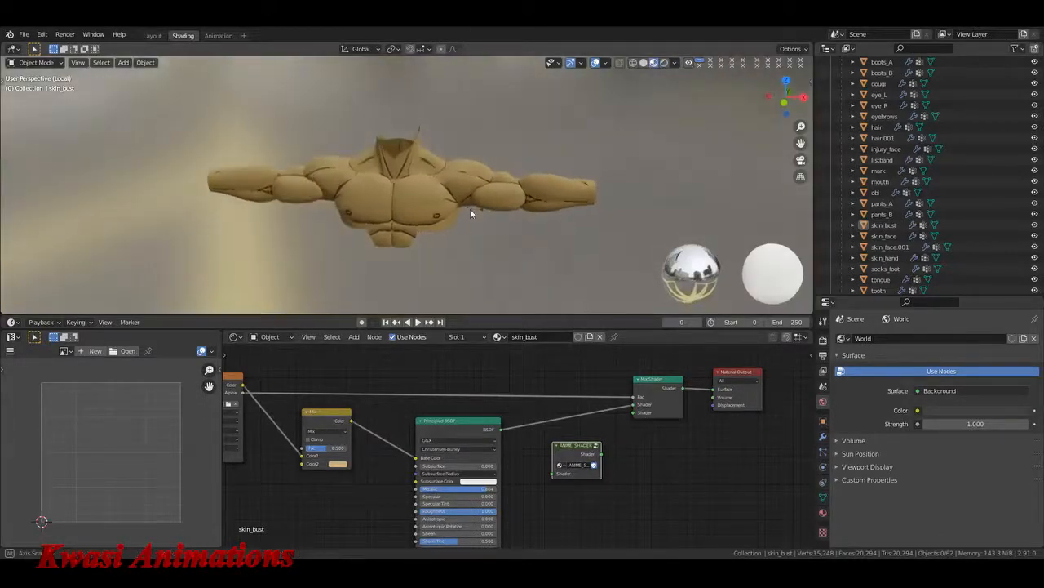
Step: Raise the Material Preview lighting strength to 2 in the viewport shading settings and check the bust's shading
click(674, 64)
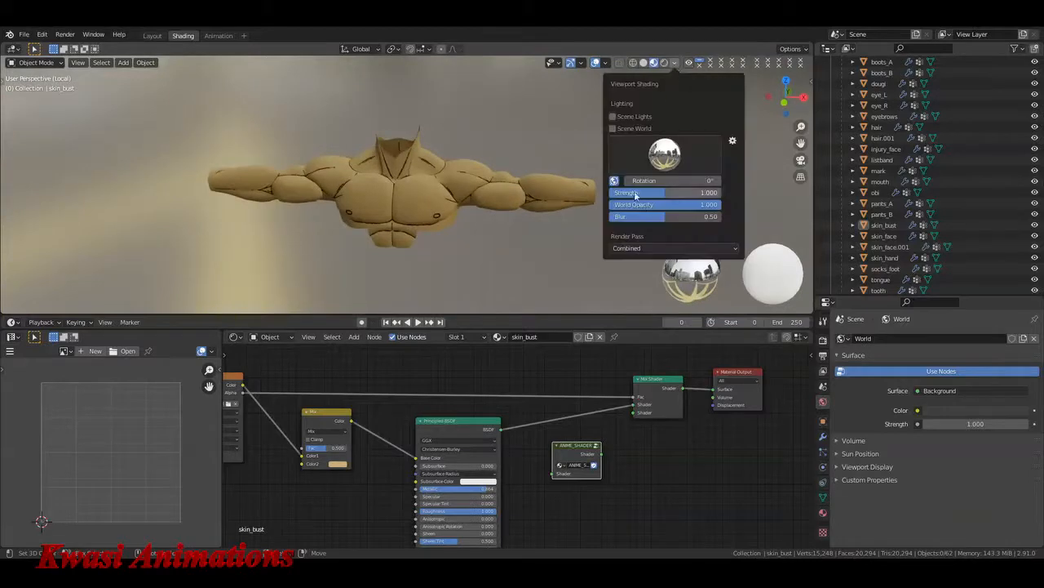
drag(665, 194, 722, 194)
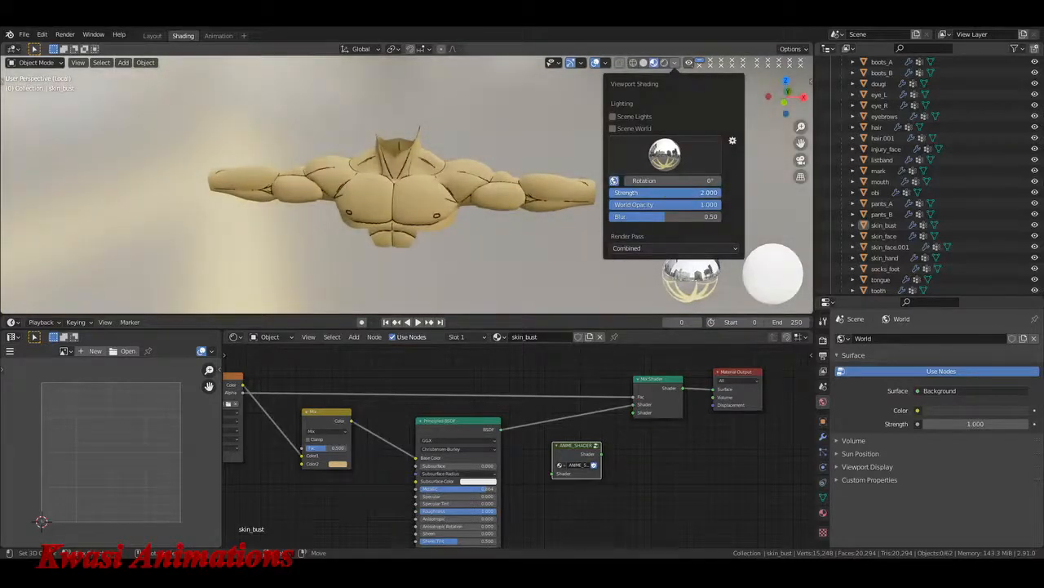
mouse_move(454, 233)
middle_down()
mouse_move(541, 215)
mouse_move(513, 230)
mouse_move(384, 203)
middle_up()
scroll(402, 280, up, 2)
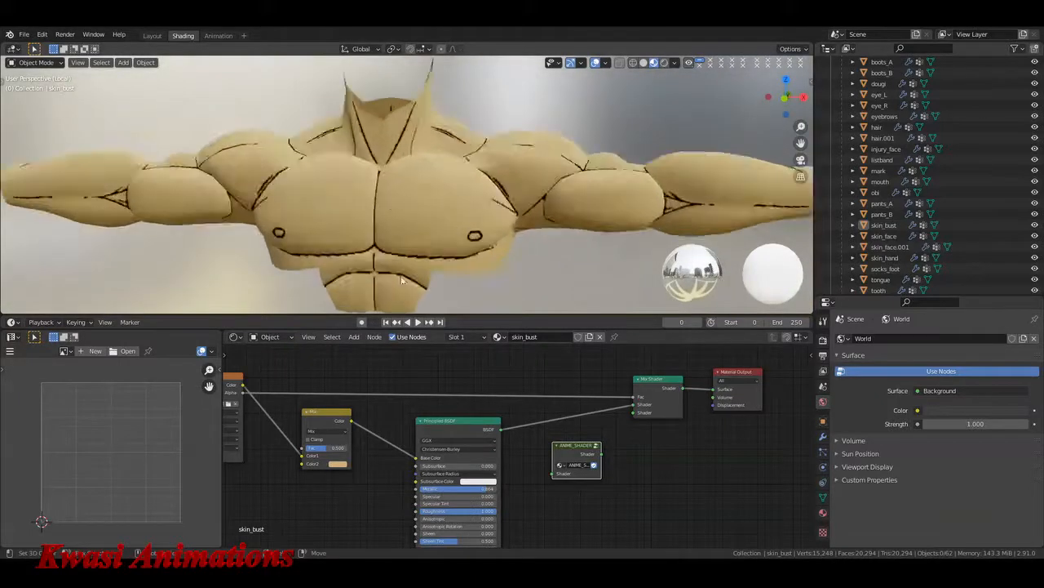
Step: Reduce the Principled BSDF's Metallic to 0 and adjust the tan Color2 of the Mix node
mouse_move(449, 489)
mouse_down()
mouse_move(417, 488)
mouse_move(496, 489)
mouse_move(417, 489)
mouse_up()
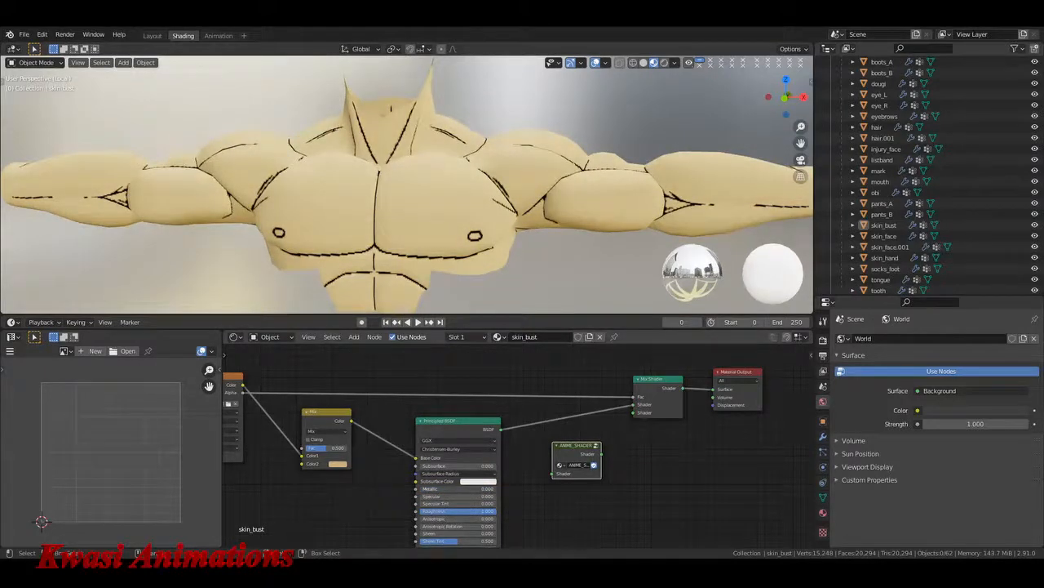
scroll(408, 187, down, 5)
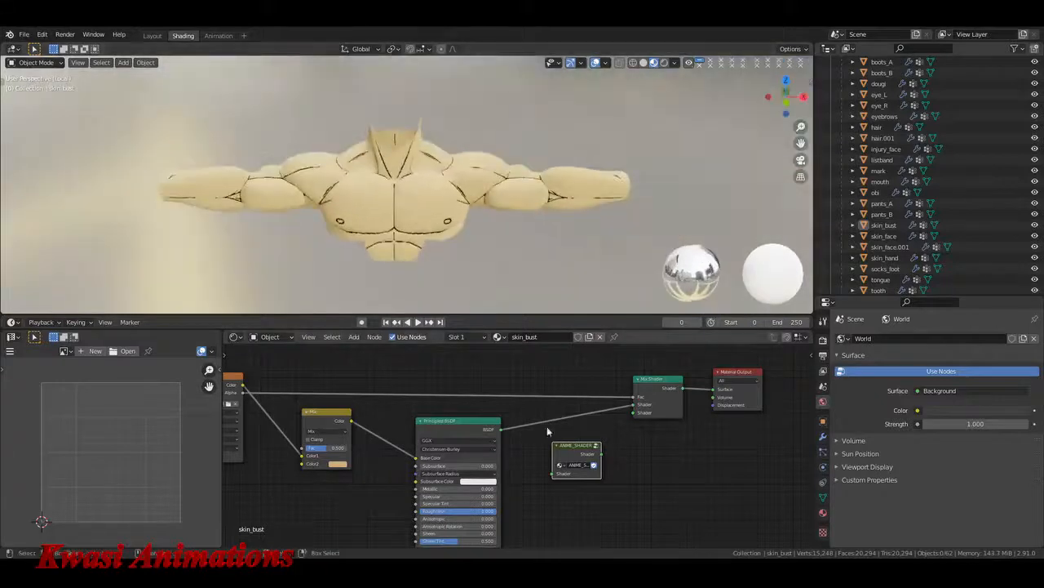
click(339, 464)
click(368, 392)
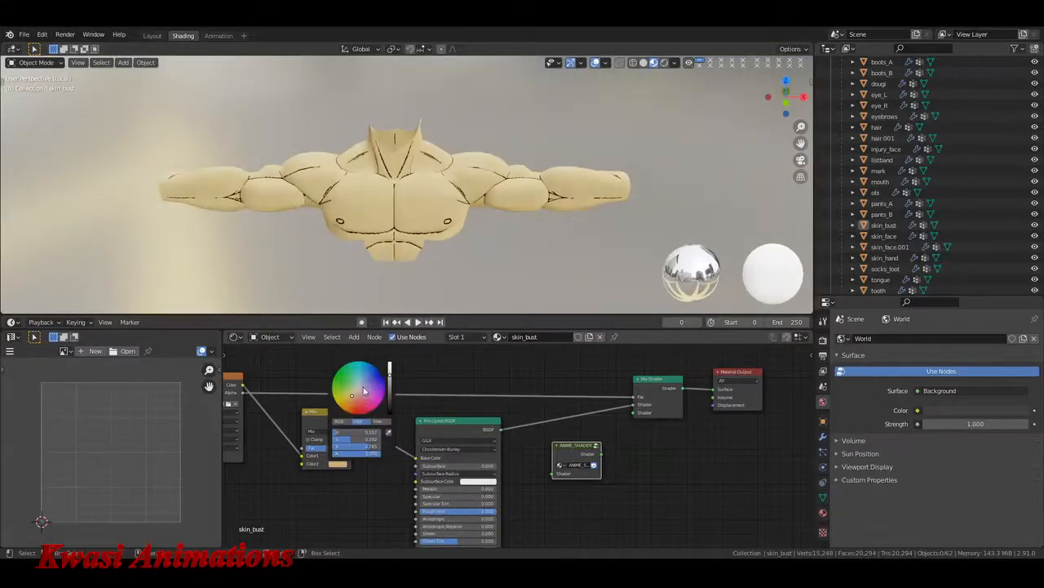
Step: Insert the ANIME_SHADER node into the link between the Principled BSDF and Mix Shader, and check the bust's cel shading
drag(564, 454, 543, 430)
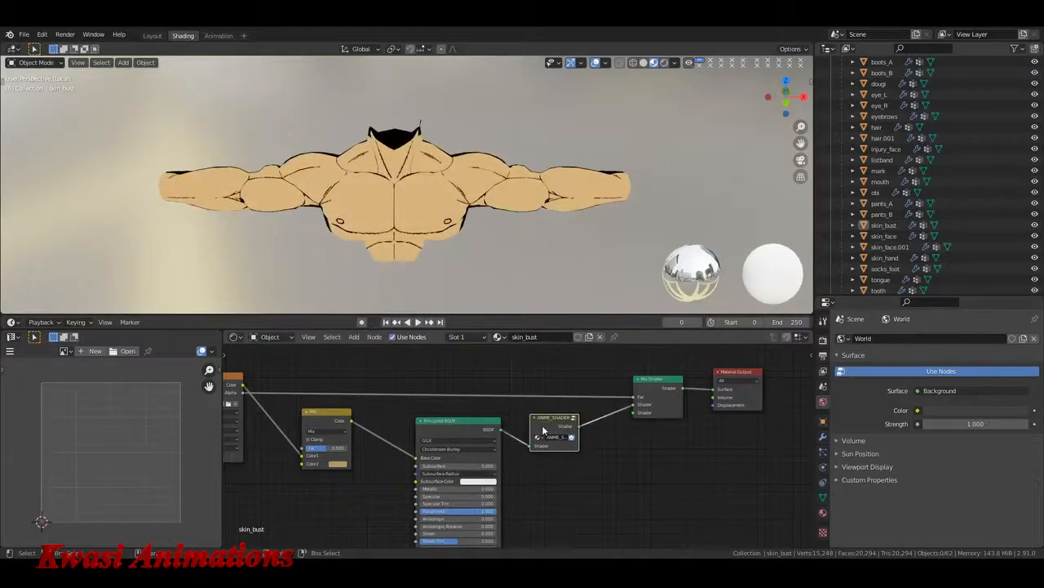
scroll(444, 200, up, 5)
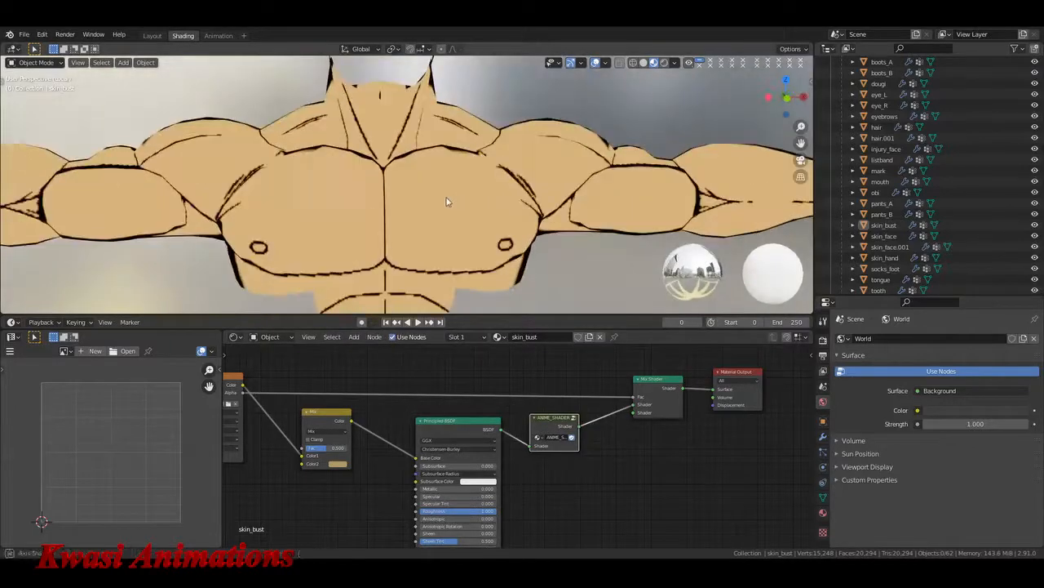
scroll(446, 201, down, 3)
middle_drag(447, 202, 490, 224)
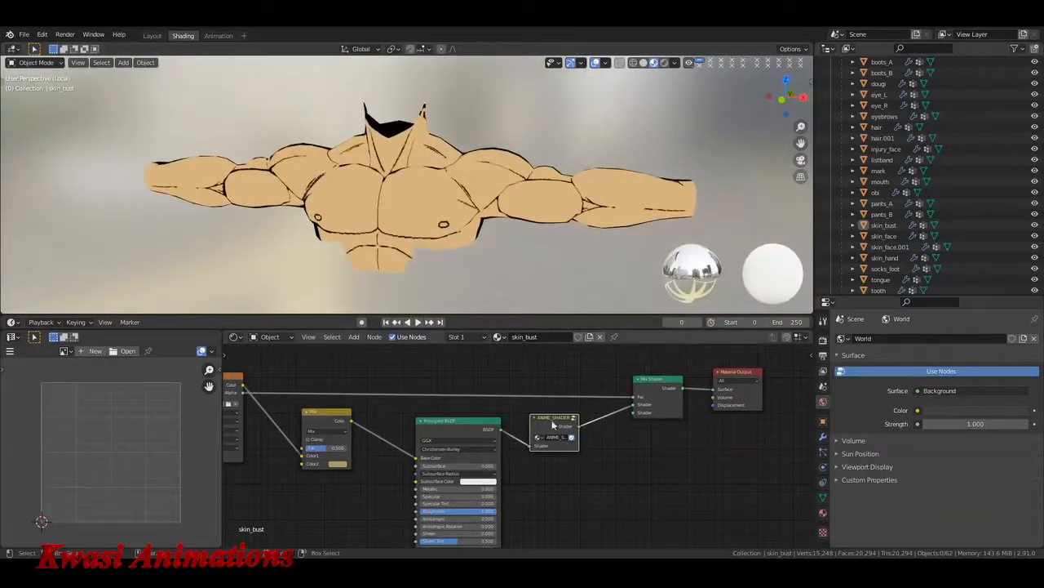
Step: Enter the ANIME_SHADER group and examine its Mix node's Color1 and Color2 values
key(Tab)
scroll(635, 420, up, 5)
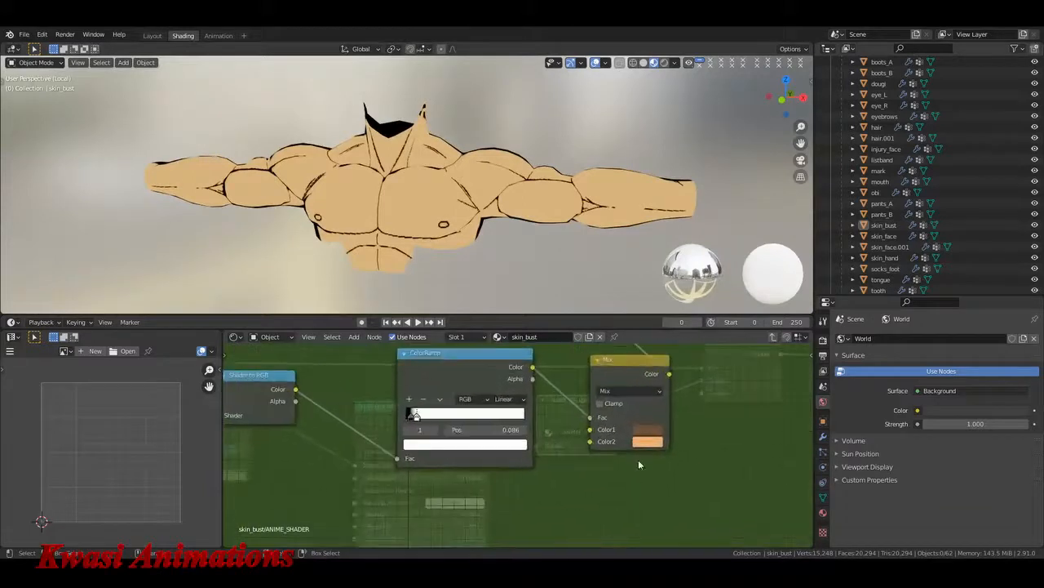
middle_drag(639, 464, 573, 466)
click(587, 432)
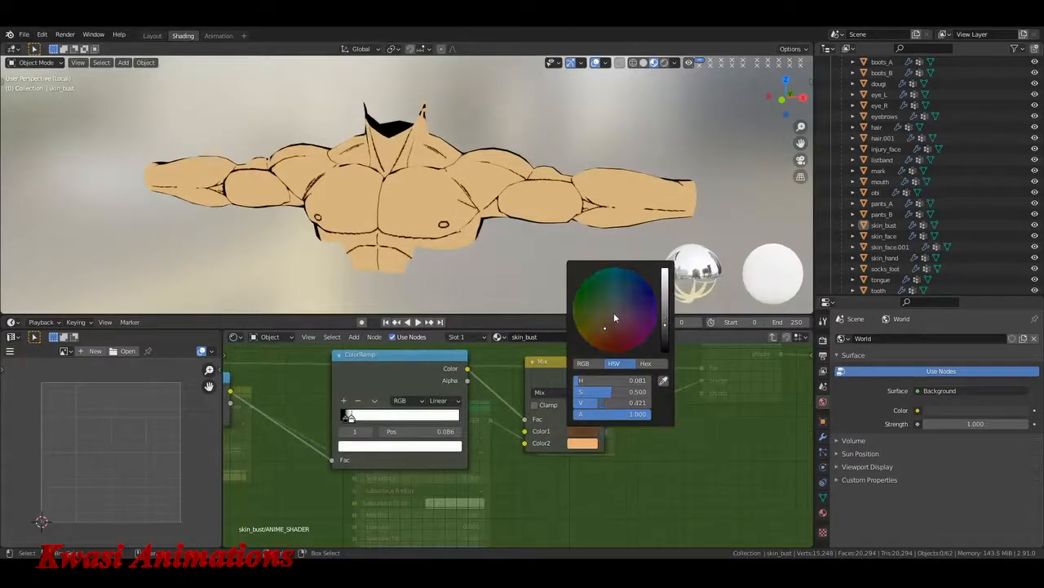
click(579, 447)
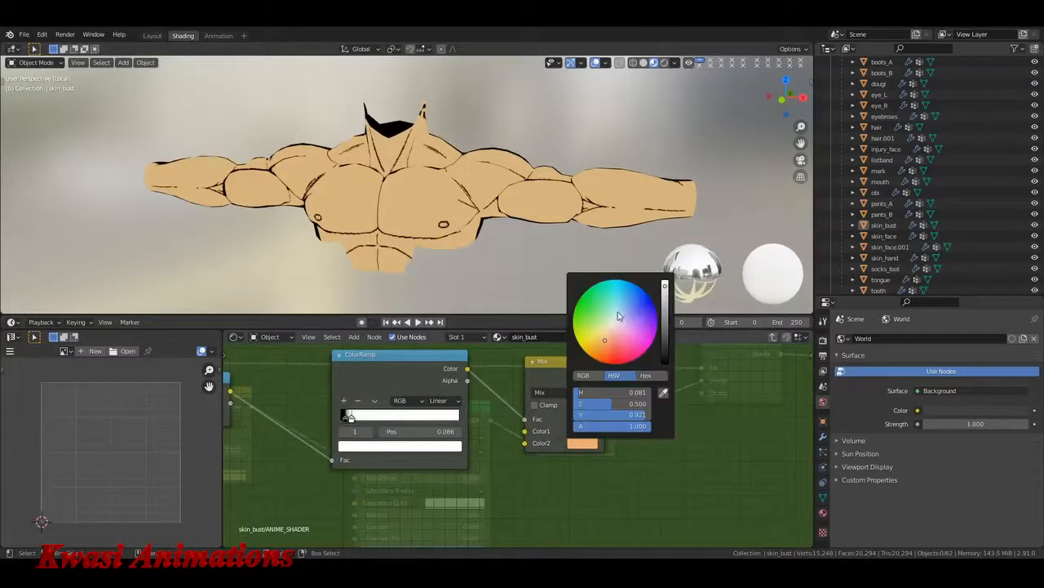
Step: Move the ColorRamp's black stop to about 0.2 and its white stop to 0.363 inside the ANIME_SHADER group
scroll(487, 437, up, 3)
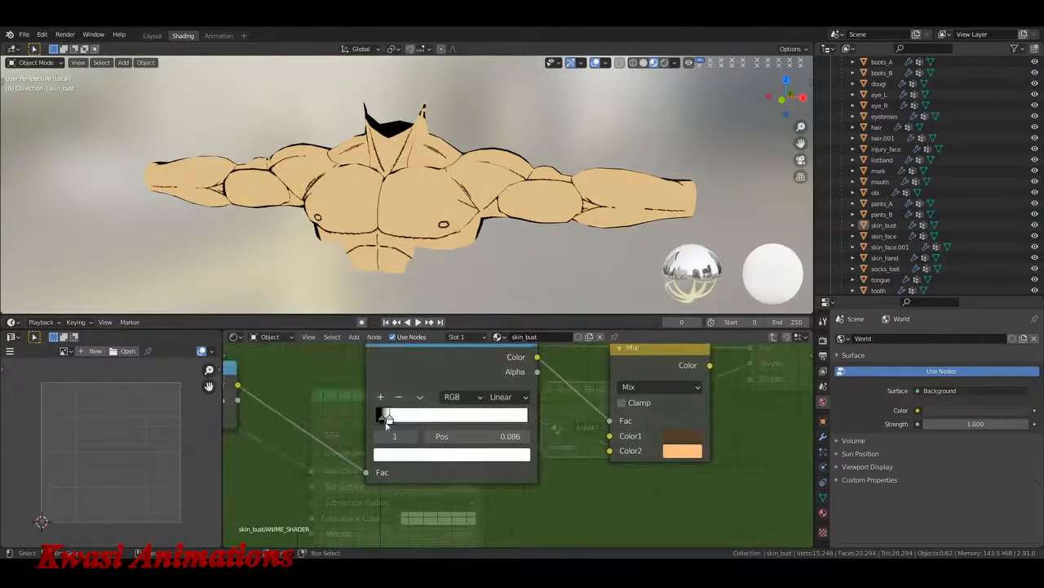
mouse_move(493, 438)
mouse_down()
mouse_move(527, 438)
mouse_move(486, 441)
mouse_move(506, 436)
mouse_up()
click(382, 418)
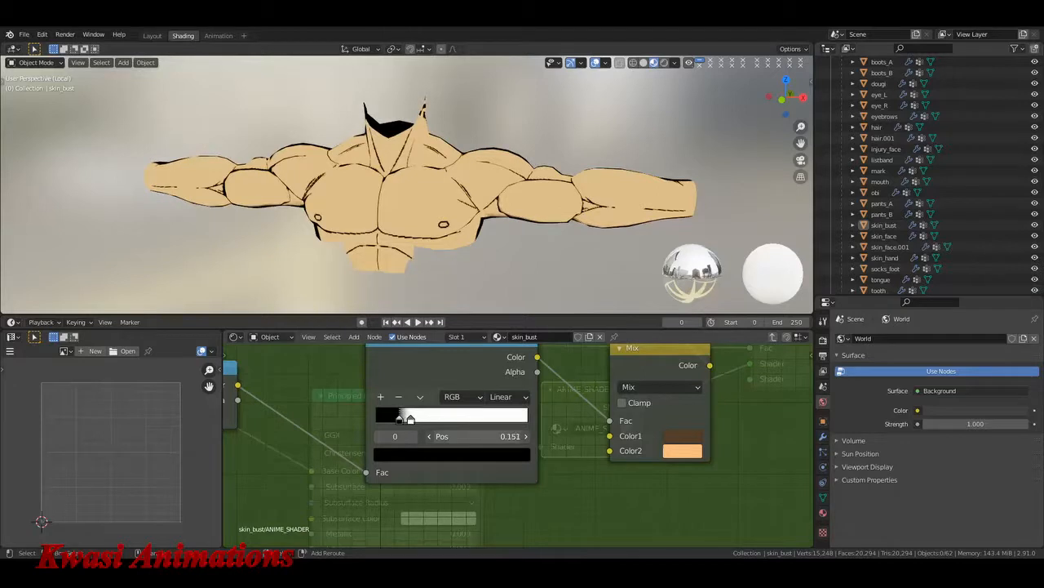
mouse_move(410, 419)
mouse_down()
mouse_move(440, 419)
mouse_move(408, 418)
mouse_up()
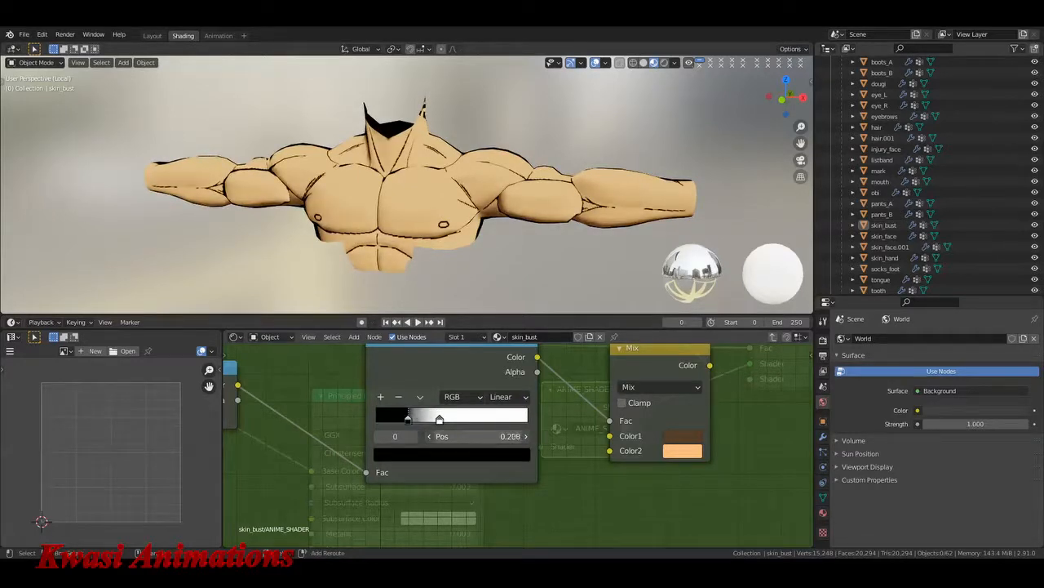
click(440, 419)
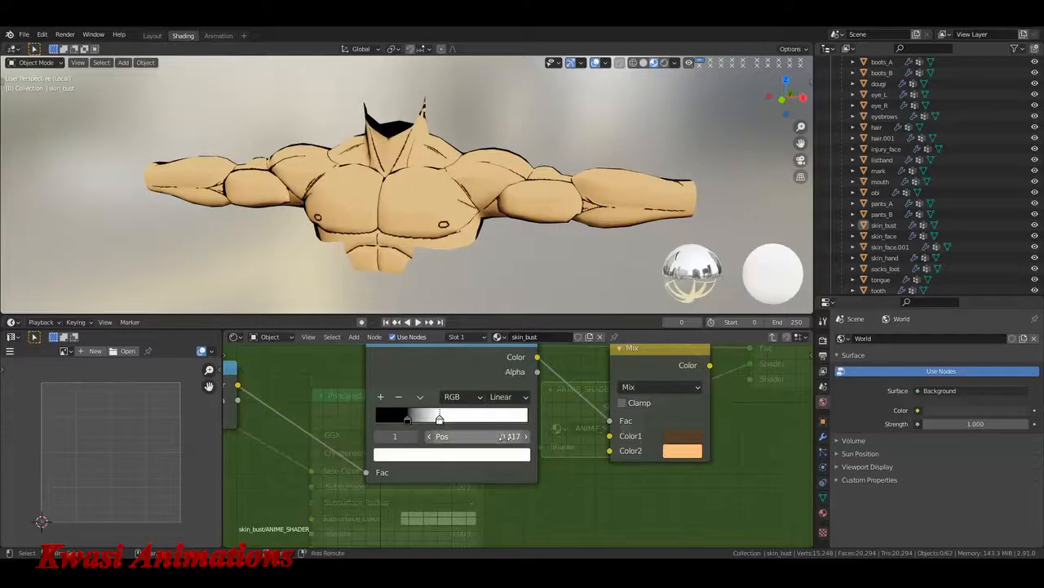
drag(504, 437, 488, 436)
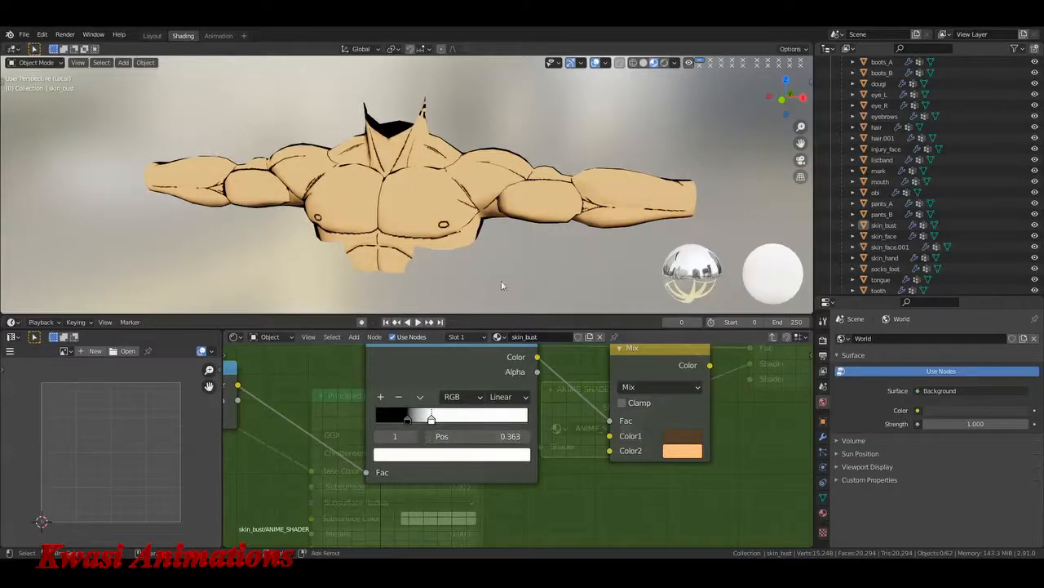
Step: Leave local view and the ANIME_SHADER group, and check the shaded skin on the whole character from the front
middle_drag(501, 285, 460, 213)
scroll(462, 205, up, 2)
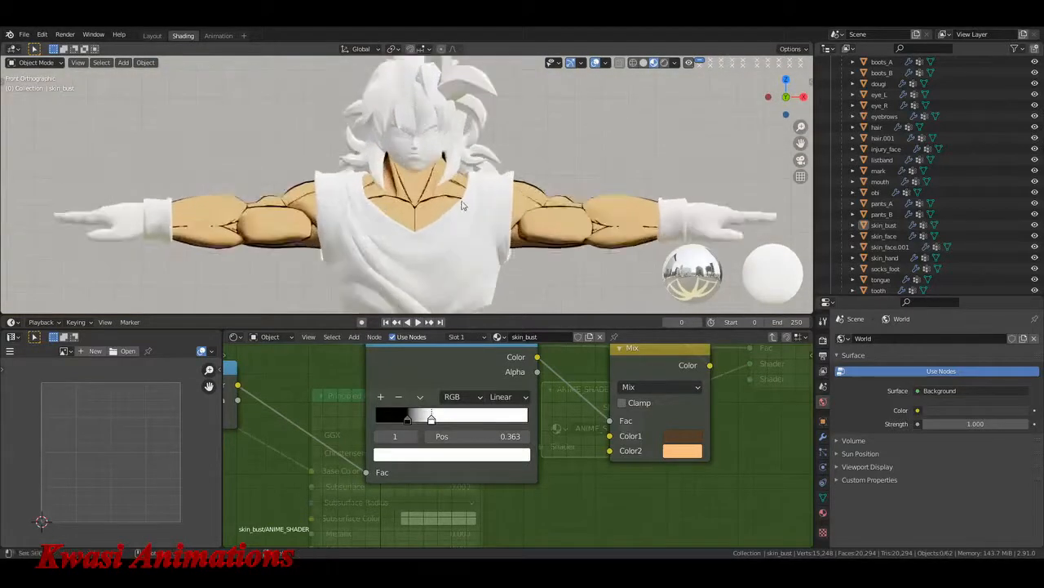
scroll(462, 204, down, 2)
key(Tab)
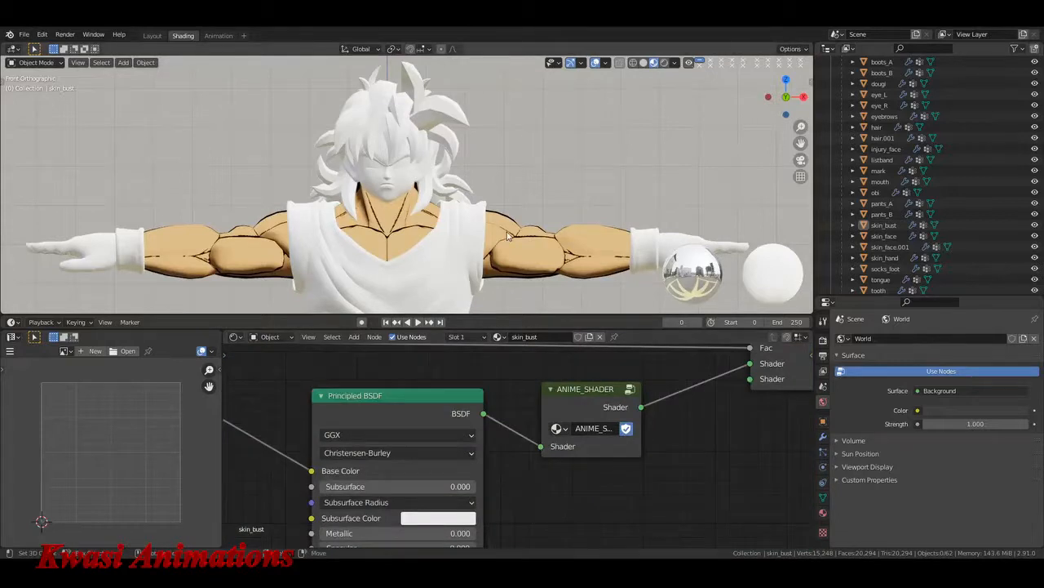
key(ctrl+l)
key(Escape)
scroll(489, 236, up, 5)
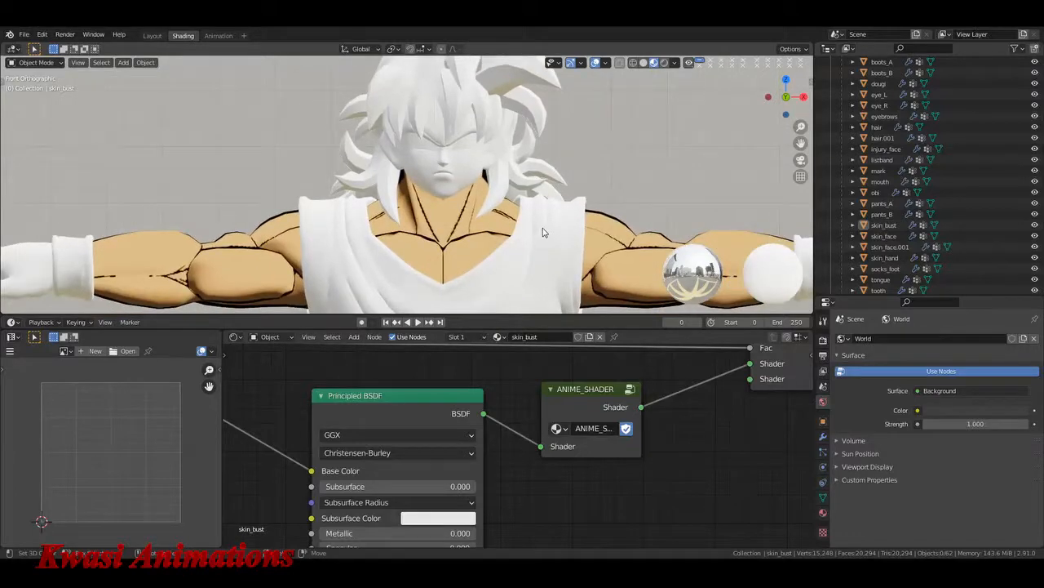
Step: Set the skin_face material's Metallic to 0 and insert a Mix Shader between its Principled BSDF and Material Output
click(467, 173)
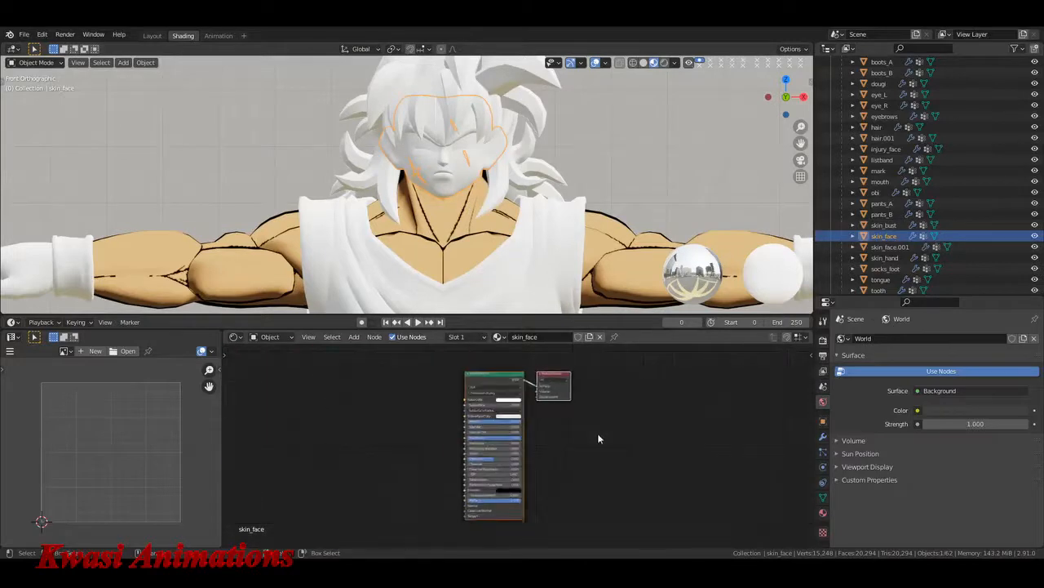
scroll(431, 441, up, 3)
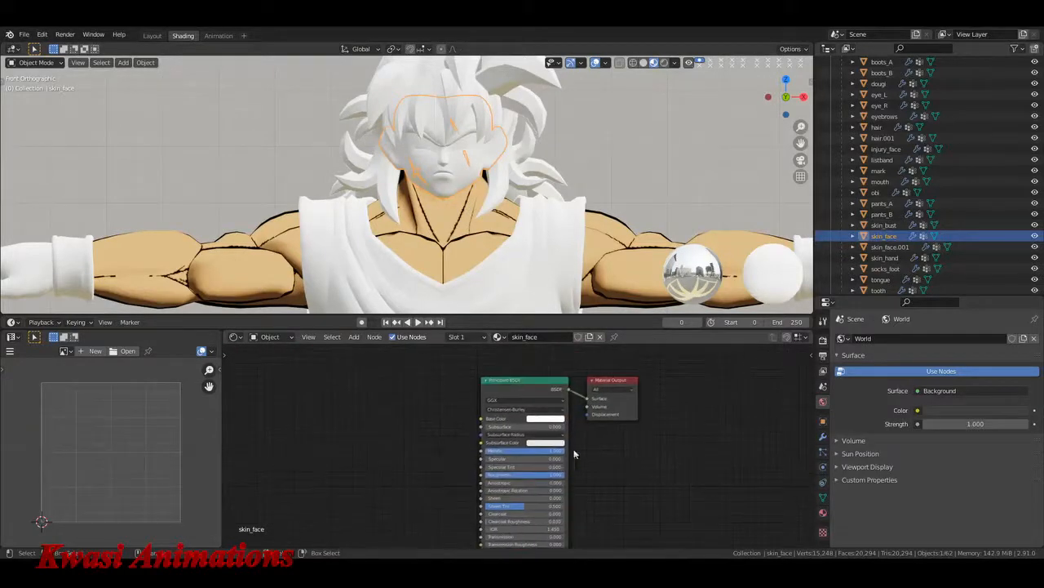
drag(619, 412, 745, 400)
key(shift+a)
text(mix)
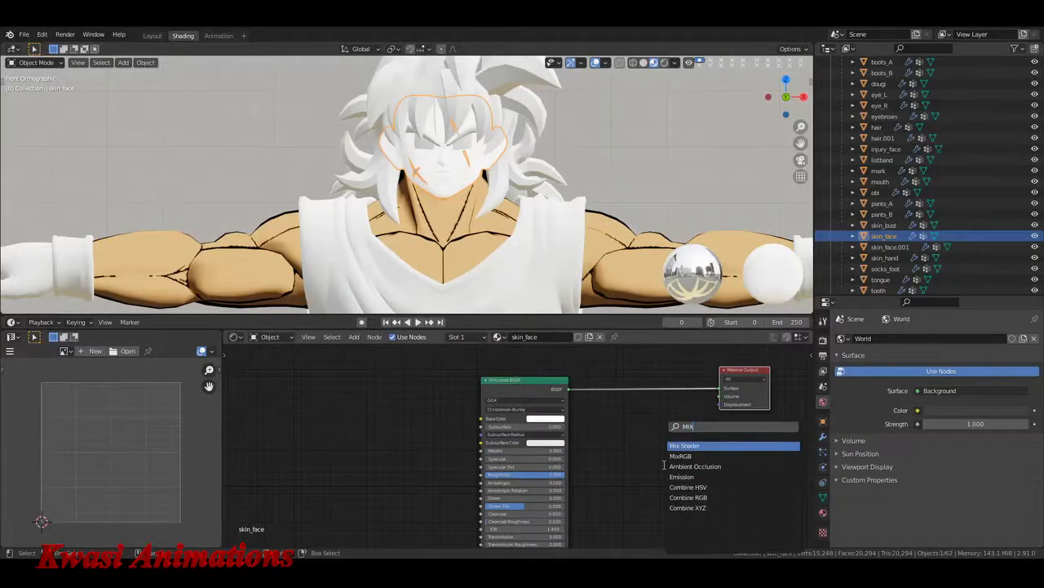
key(Return)
click(673, 379)
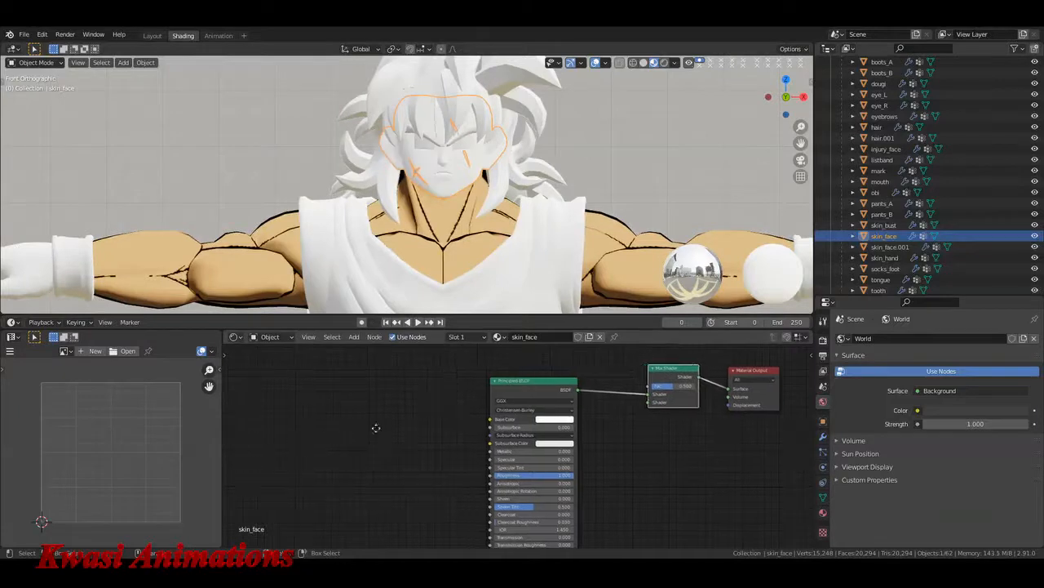
Step: Add an Image Texture node ahead of the Principled BSDF in the skin_face material
middle_drag(376, 427, 427, 427)
key(shift+a)
click(425, 421)
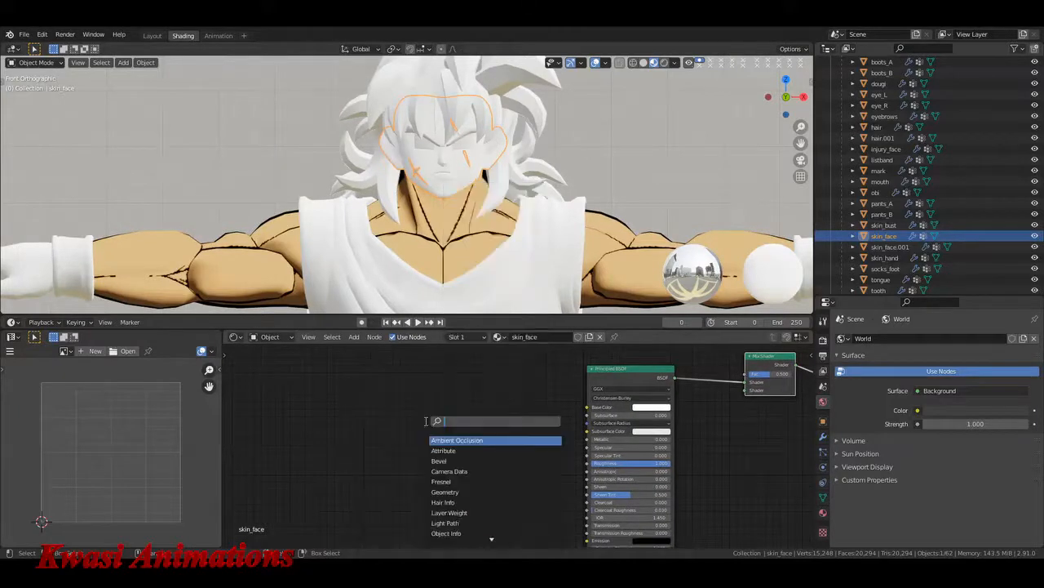
text(image)
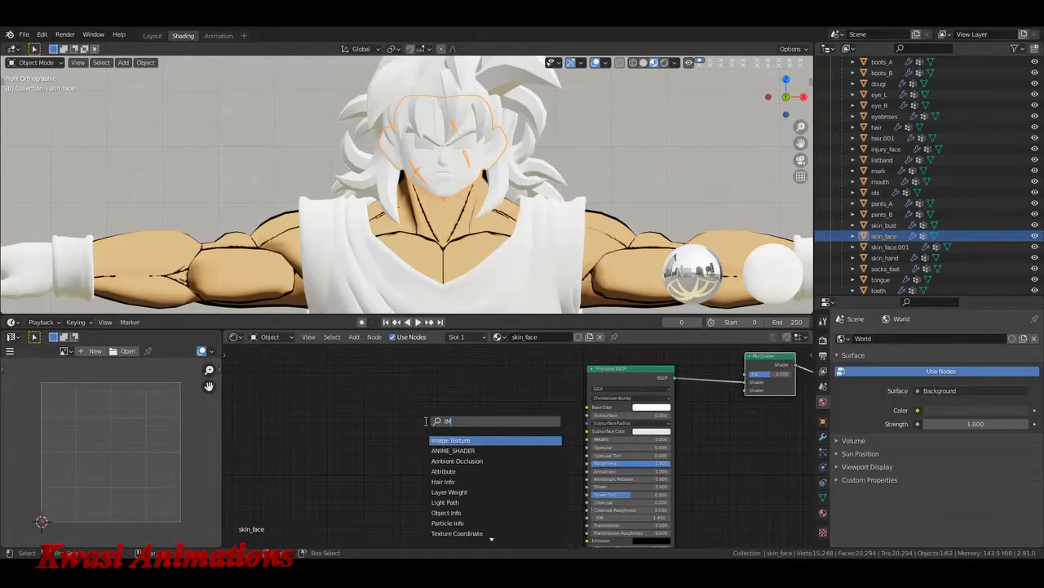
key(Return)
click(262, 379)
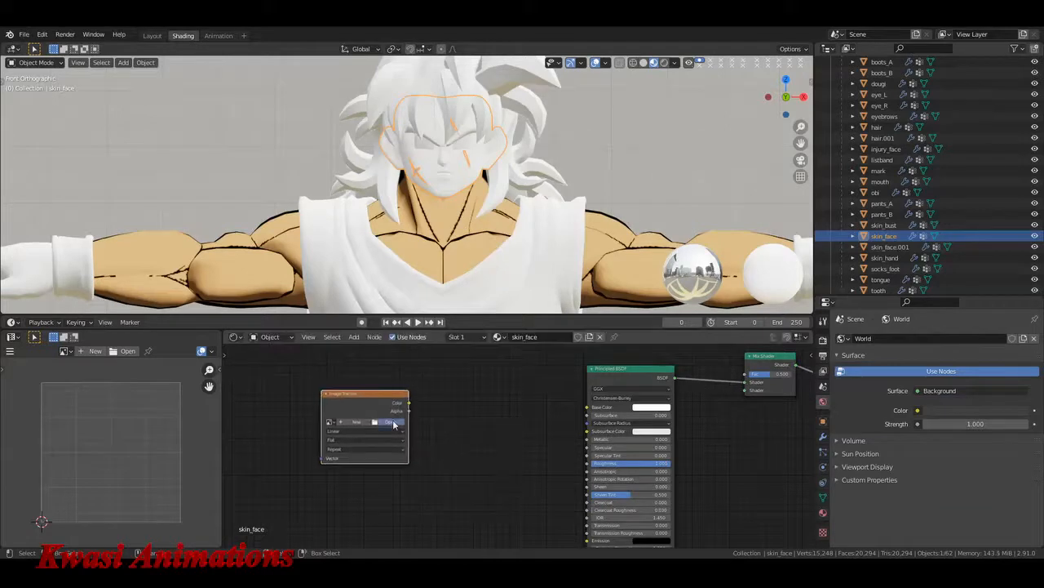
Step: Load DATA000.png from the YMC_000_Face_base folder into the Image Texture node
click(393, 422)
double_click(411, 211)
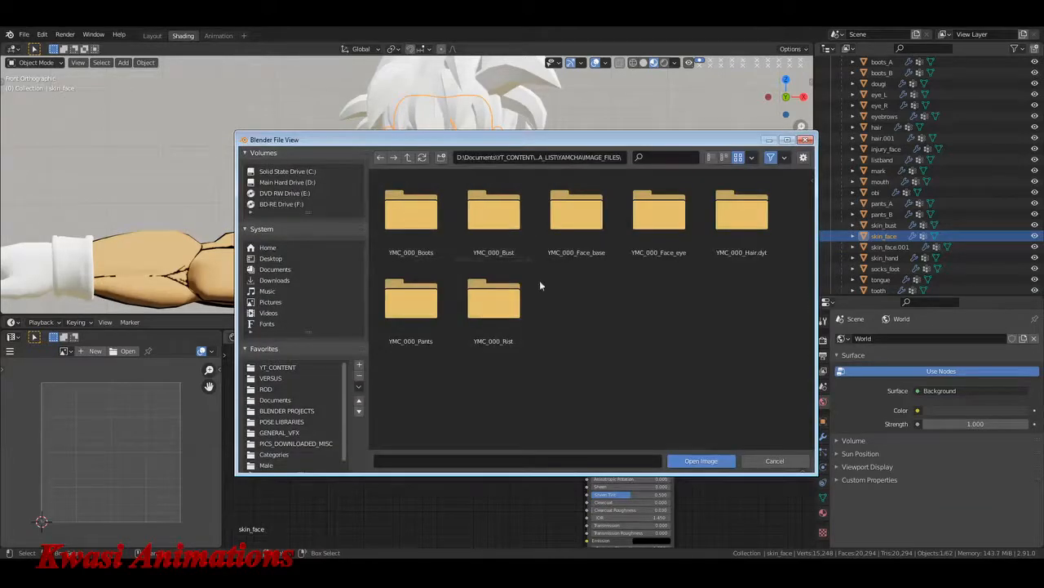
double_click(592, 220)
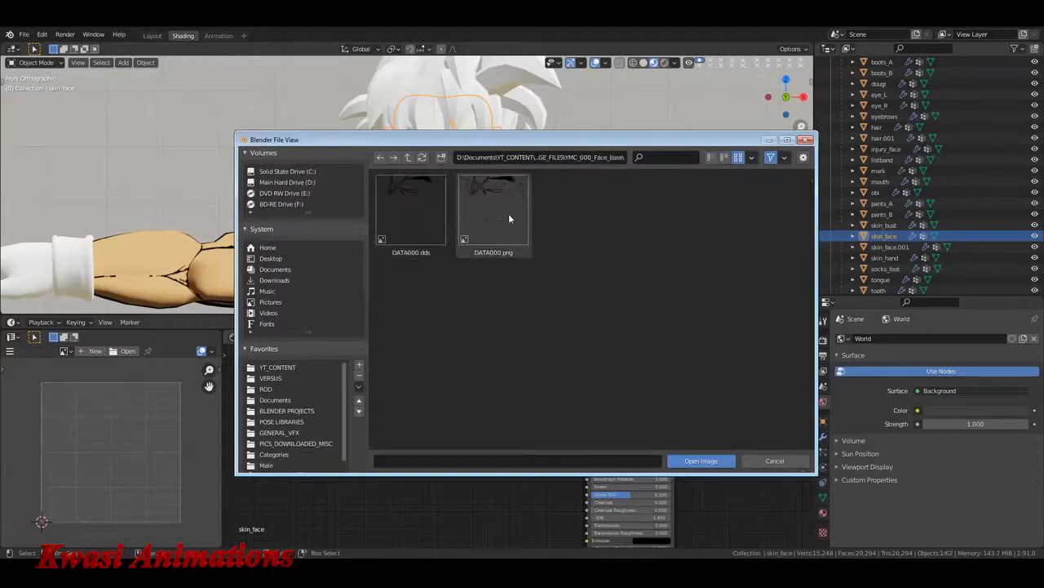
click(496, 213)
click(689, 460)
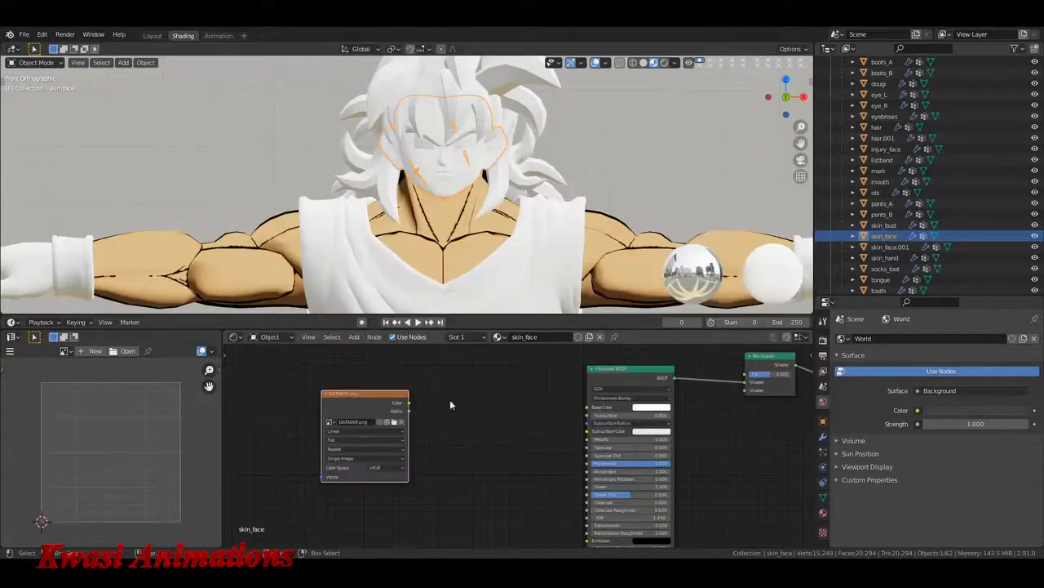
Step: Connect the DATA000.png texture's Color to Base Color and Alpha to the Mix Shader's Fac, and move the texture node up
drag(409, 403, 588, 406)
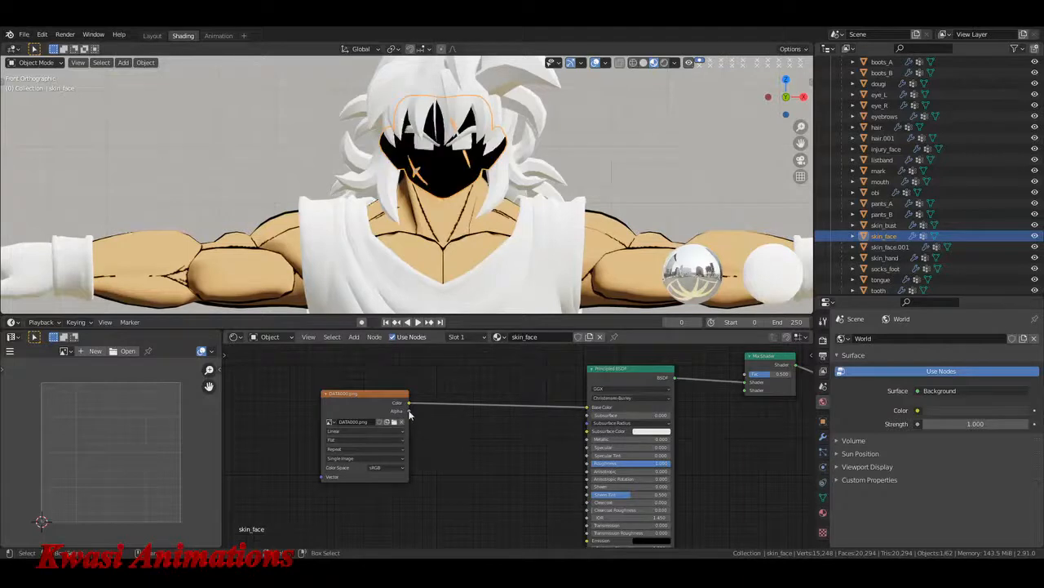
drag(409, 410, 747, 375)
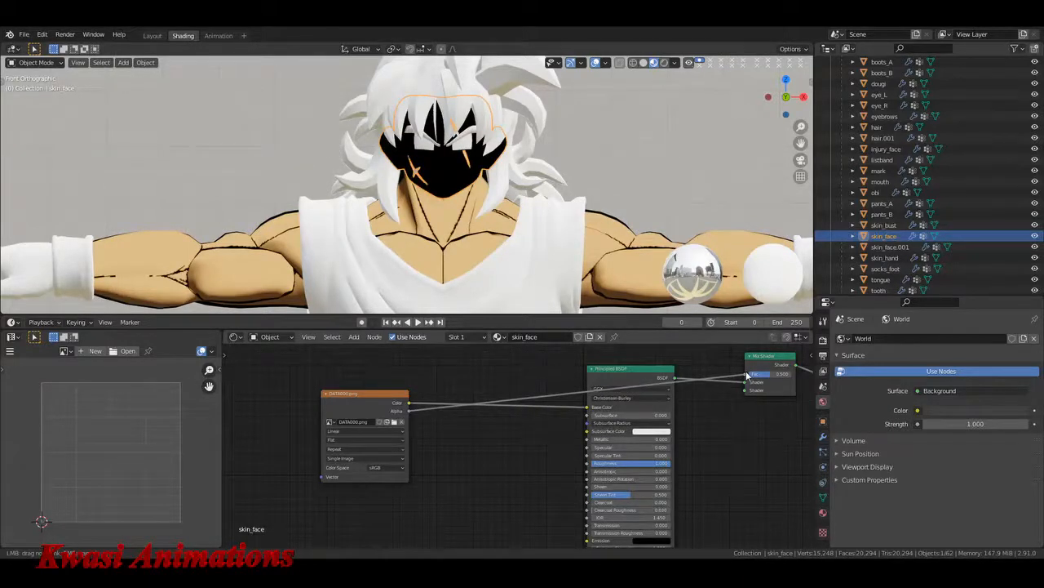
drag(748, 374, 746, 375)
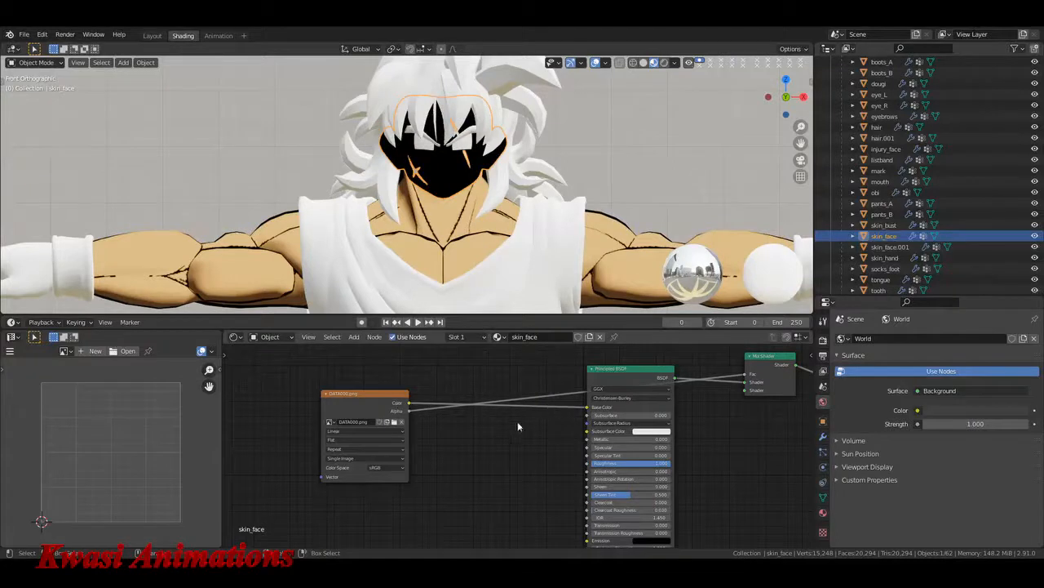
drag(379, 402, 347, 364)
Step: Insert a MixRGB node between the DATA000.png texture's Color and the Base Color in the skin_face material
key(shift+a)
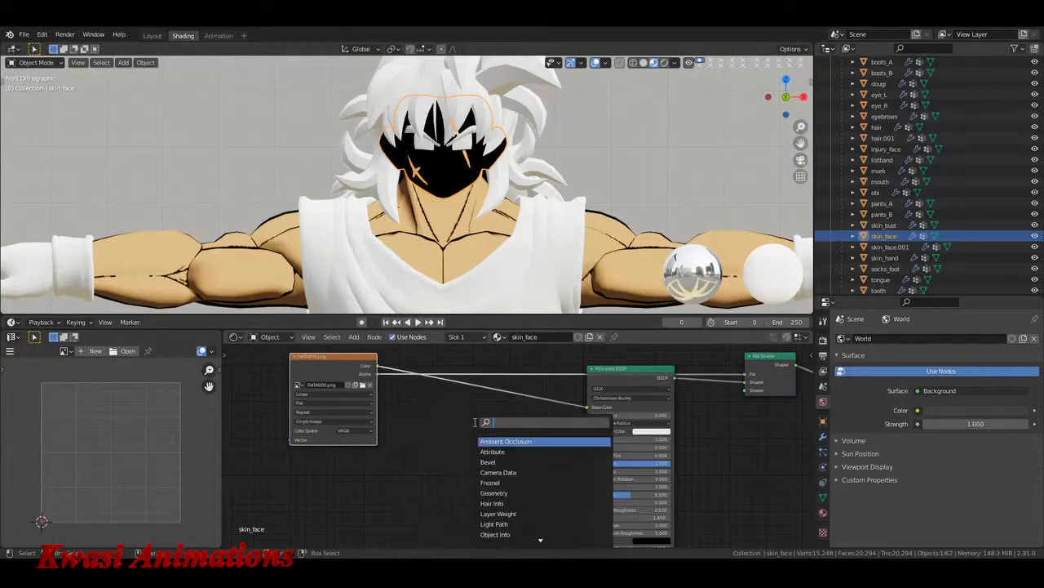
text(MIX)
key(Down)
key(Return)
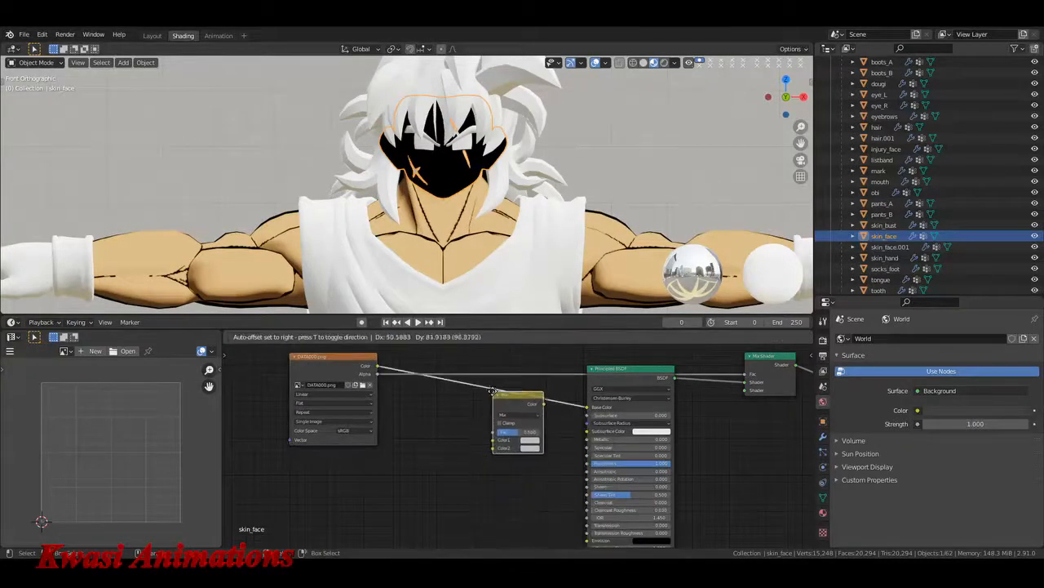
click(495, 388)
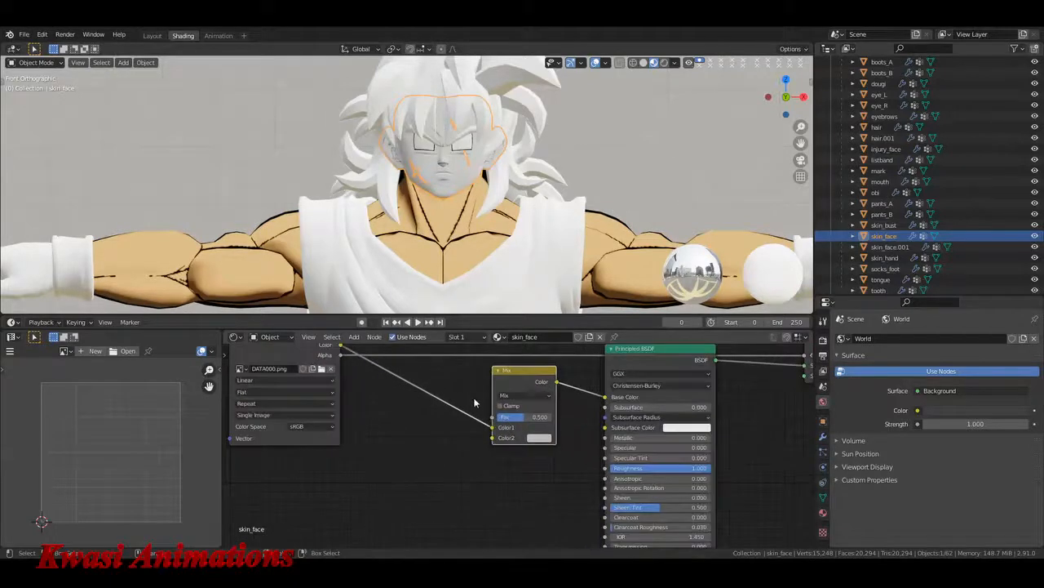
Step: Set the Mix node's Color2 to the tan skin colour sampled from the character's chest, and darken it to match
scroll(469, 425, up, 1)
click(499, 446)
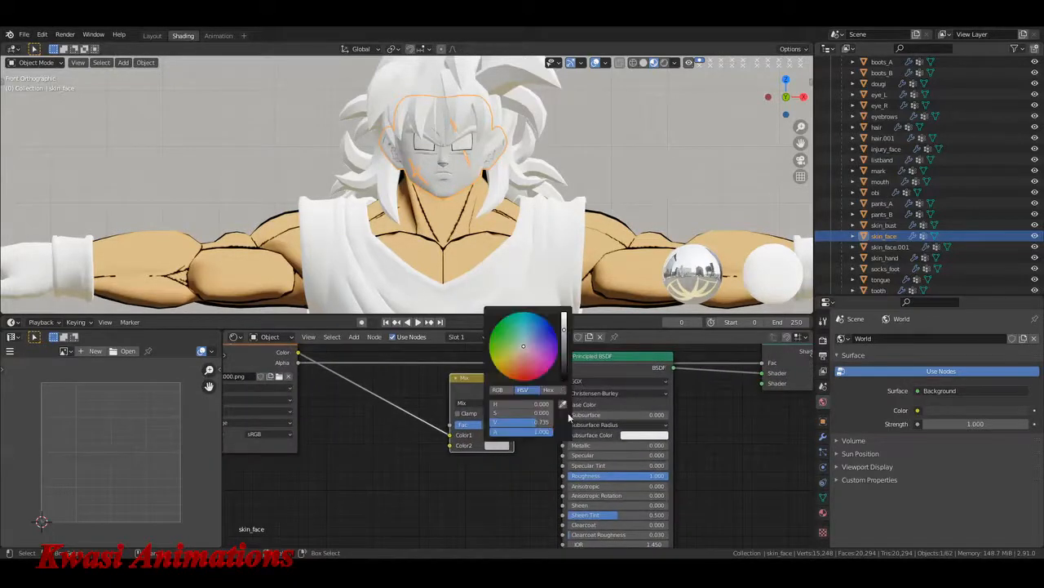
click(563, 406)
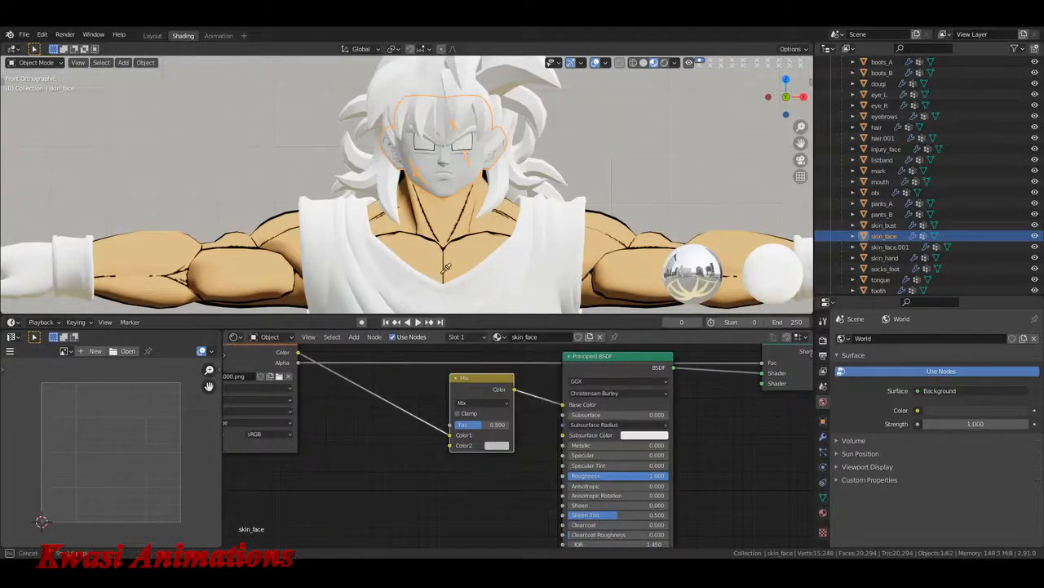
click(415, 222)
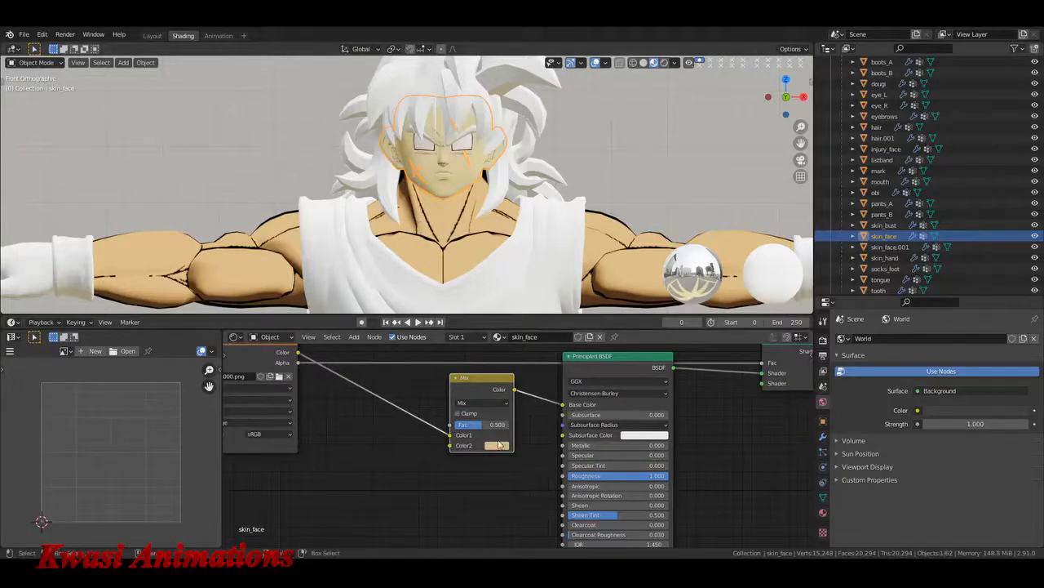
click(499, 447)
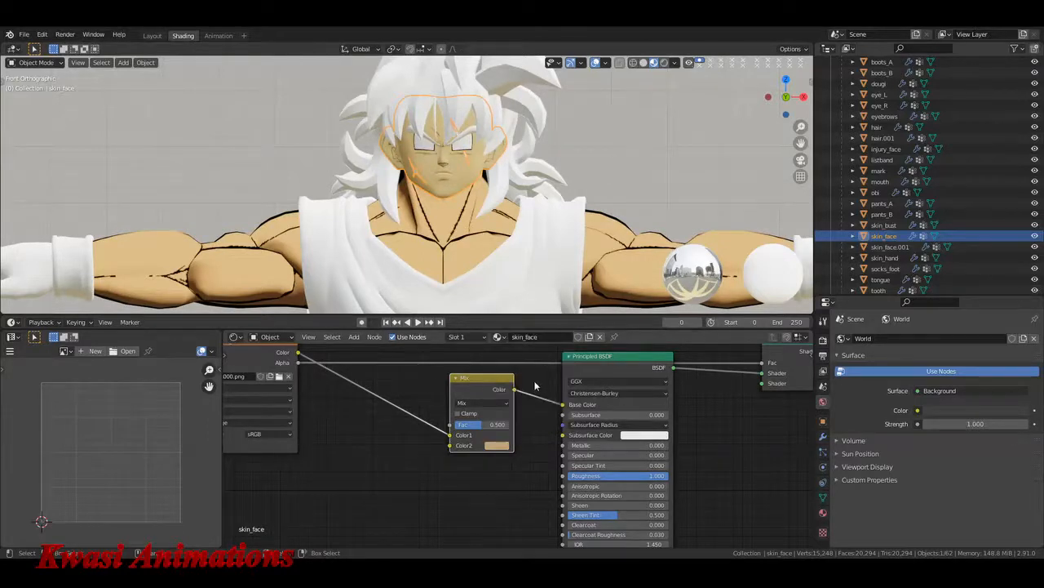
click(500, 446)
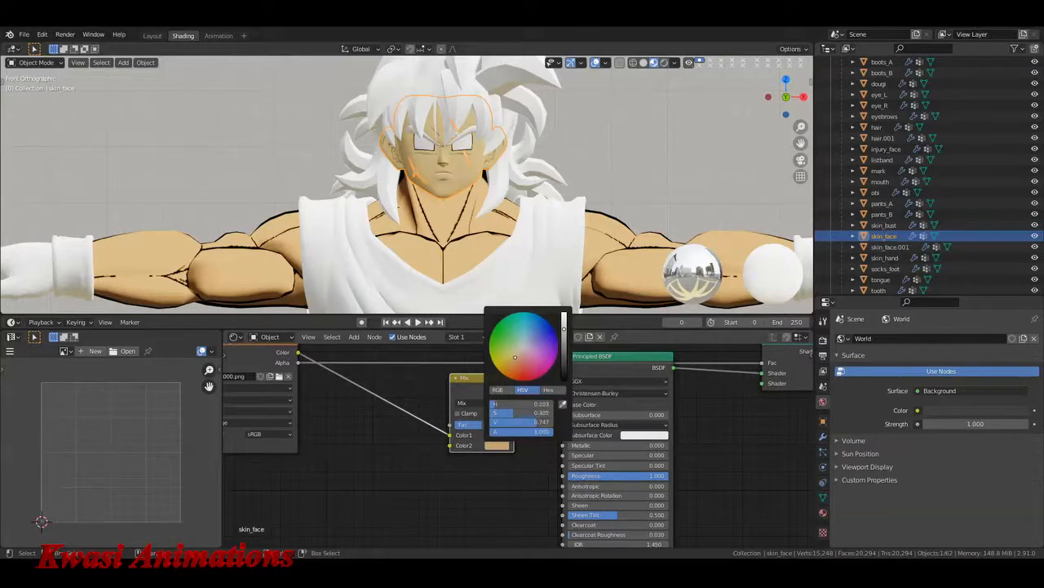
scroll(528, 357, down, 2)
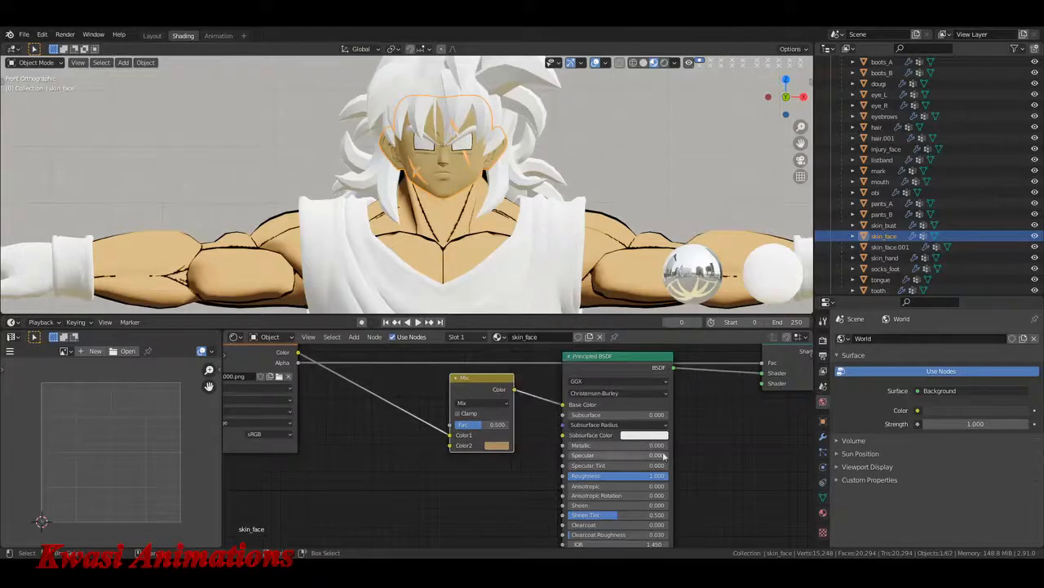
Step: Add the ANIME_SHADER group, make it single-user, and insert it between the Principled BSDF and the Mix Shader
middle_drag(726, 443, 500, 419)
key(shift+a)
click(592, 423)
text(ANI)
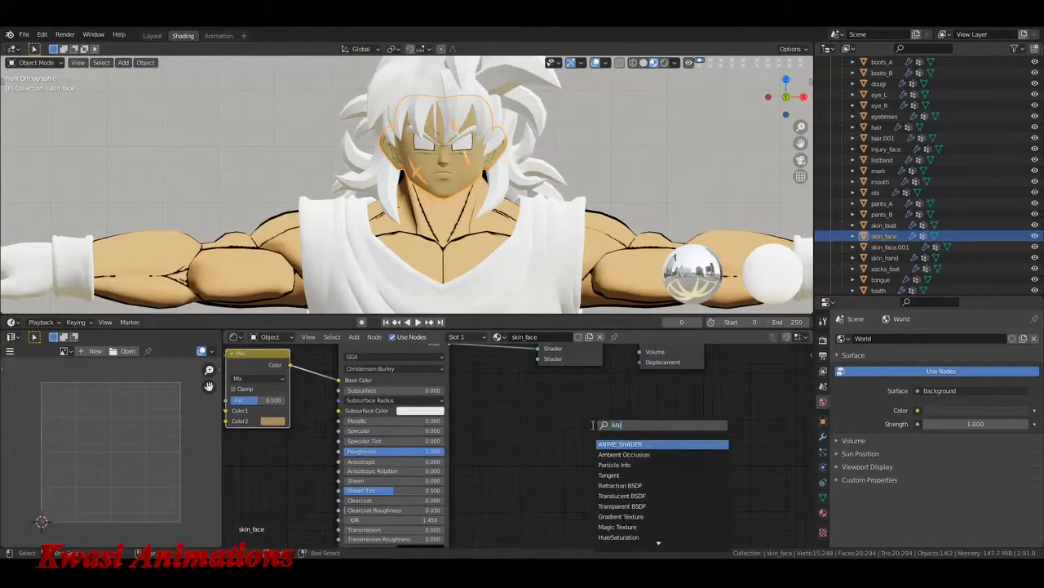
key(Return)
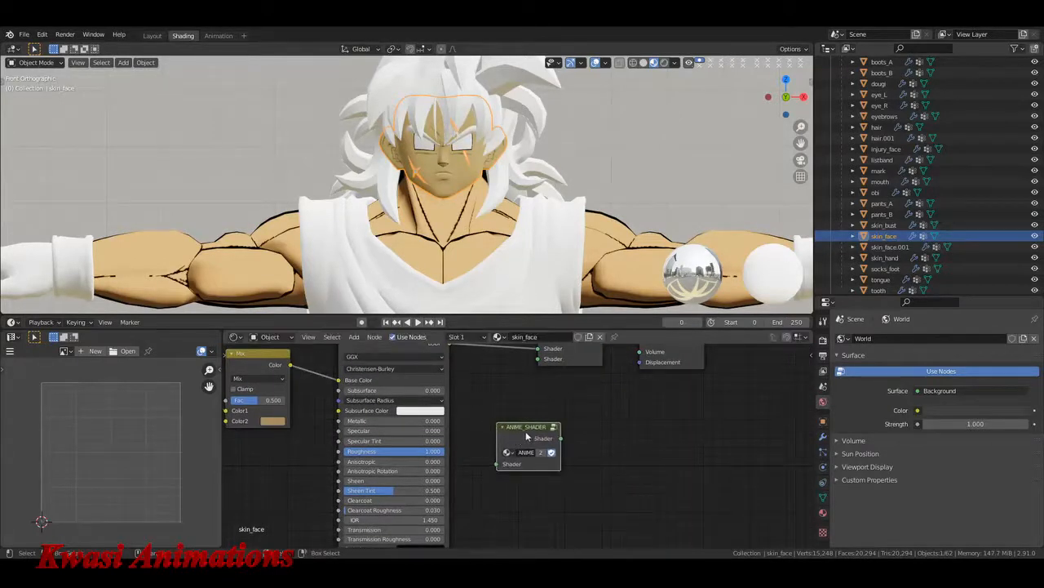
click(541, 453)
middle_drag(538, 439, 578, 461)
drag(579, 461, 568, 382)
Step: Deselect all objects and save the file YAMCHA.blend
key(alt+a)
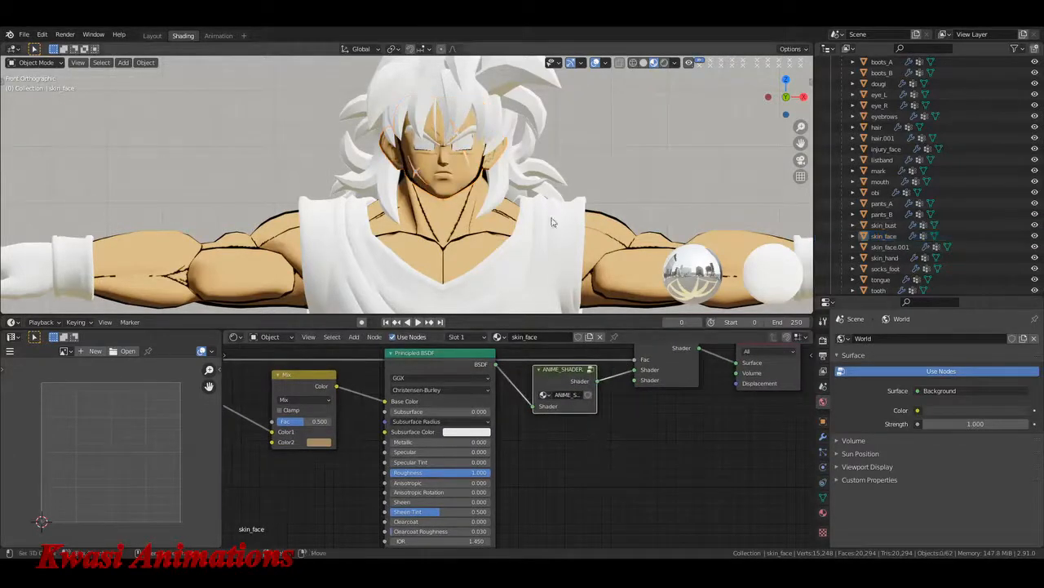
middle_drag(530, 204, 548, 245)
key(ctrl+s)
Step: Select skin_hand, set its material's Metallic to 0, and move the Material Output farther from the Principled BSDF
scroll(571, 196, down, 4)
scroll(577, 186, up, 6)
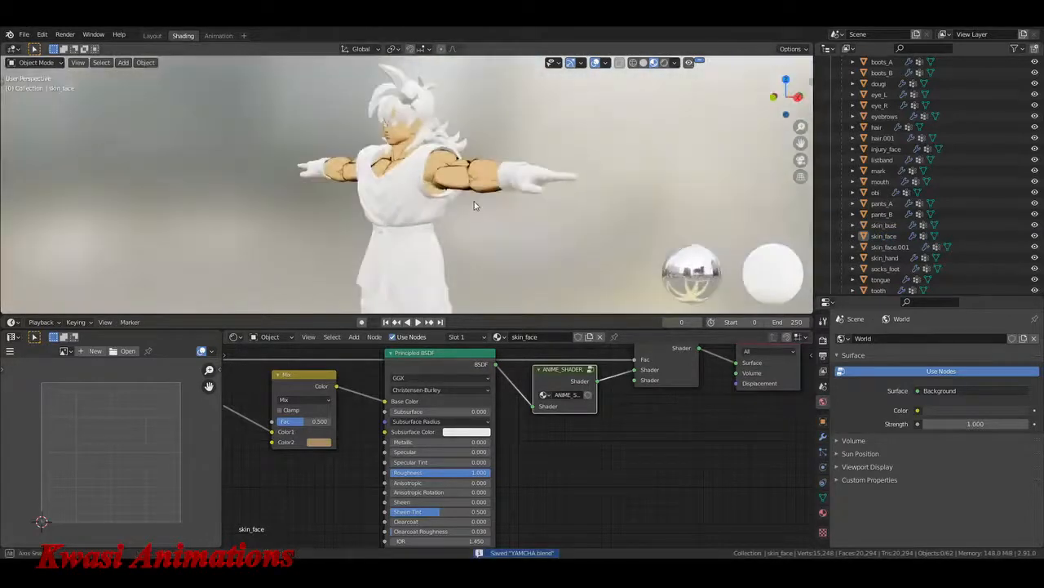
middle_drag(511, 204, 522, 208)
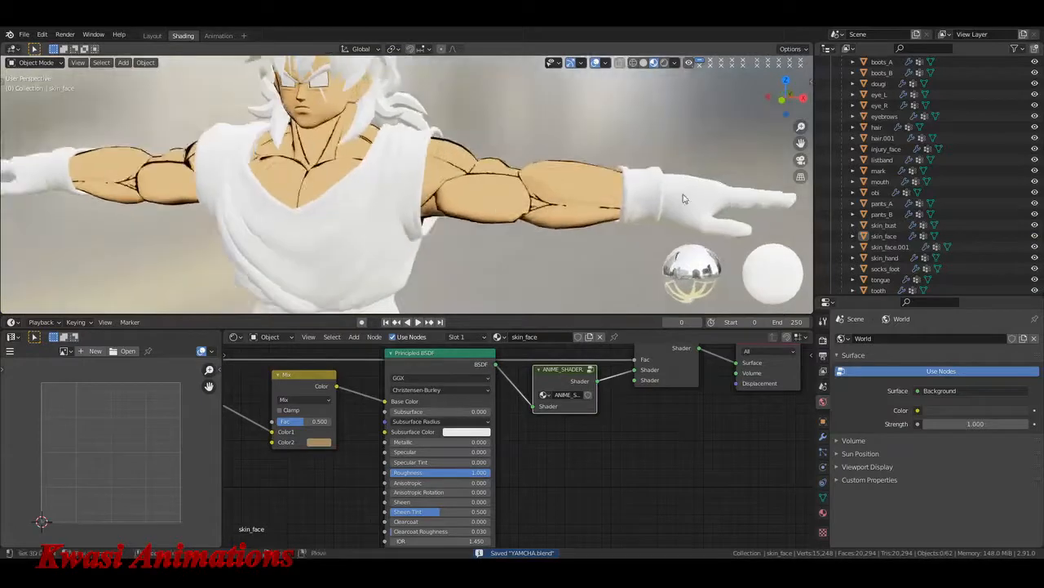
click(522, 208)
scroll(495, 451, down, 2)
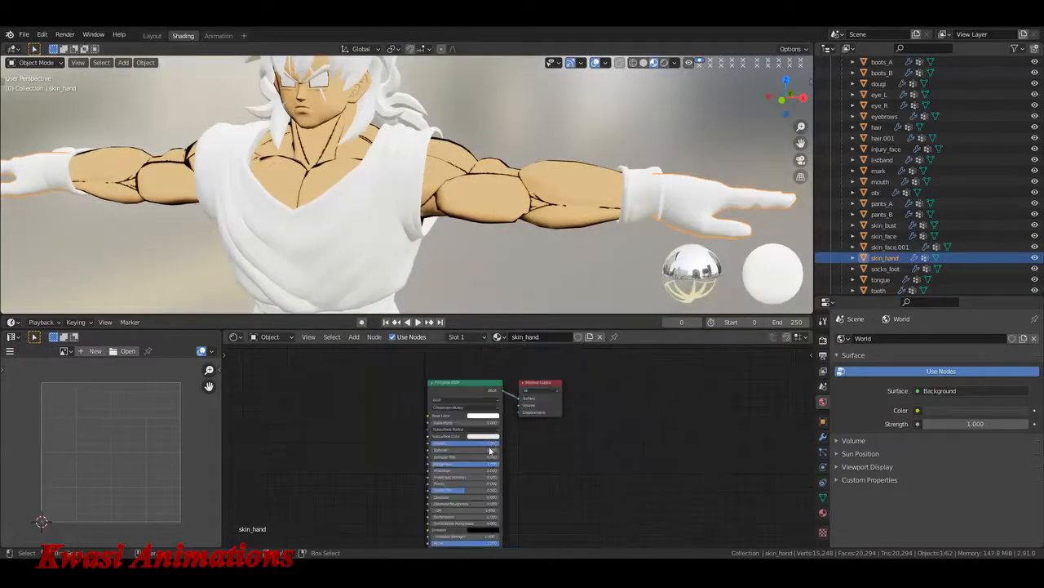
drag(493, 446, 695, 413)
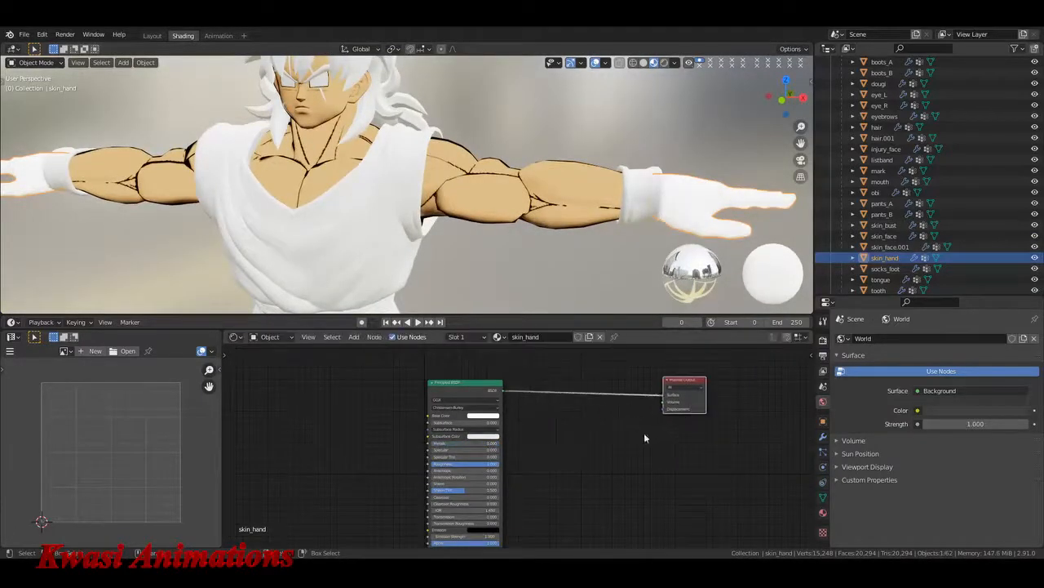
Step: Insert a Mix Shader between the Principled BSDF and the Material Output of the skin_hand material
key(shift+a)
text(MIX)
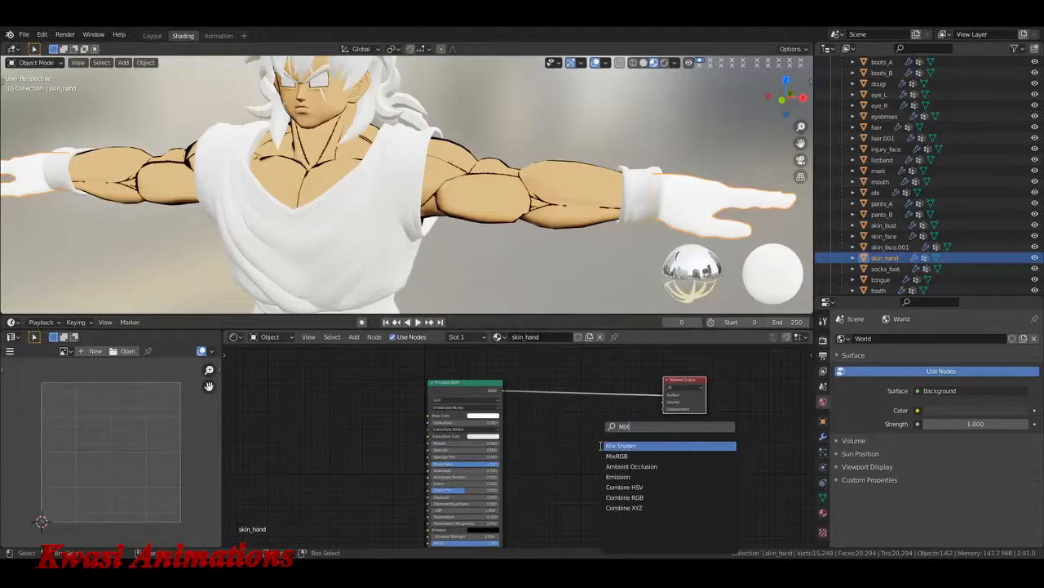
click(601, 445)
click(612, 391)
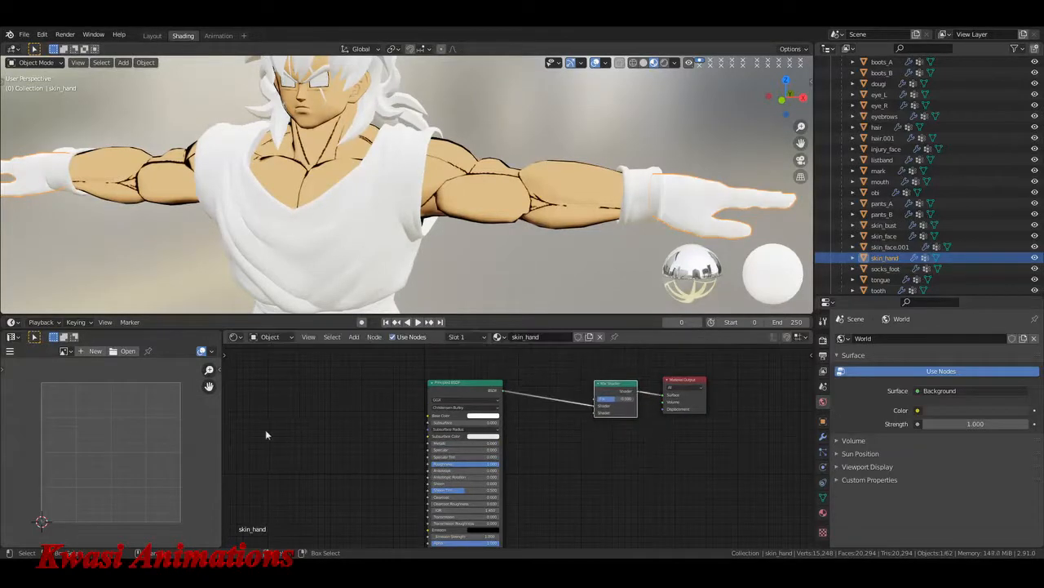
Step: Add an Image Texture node ahead of the Principled BSDF in the skin_hand material
middle_drag(263, 430, 487, 413)
key(shift+a)
click(487, 404)
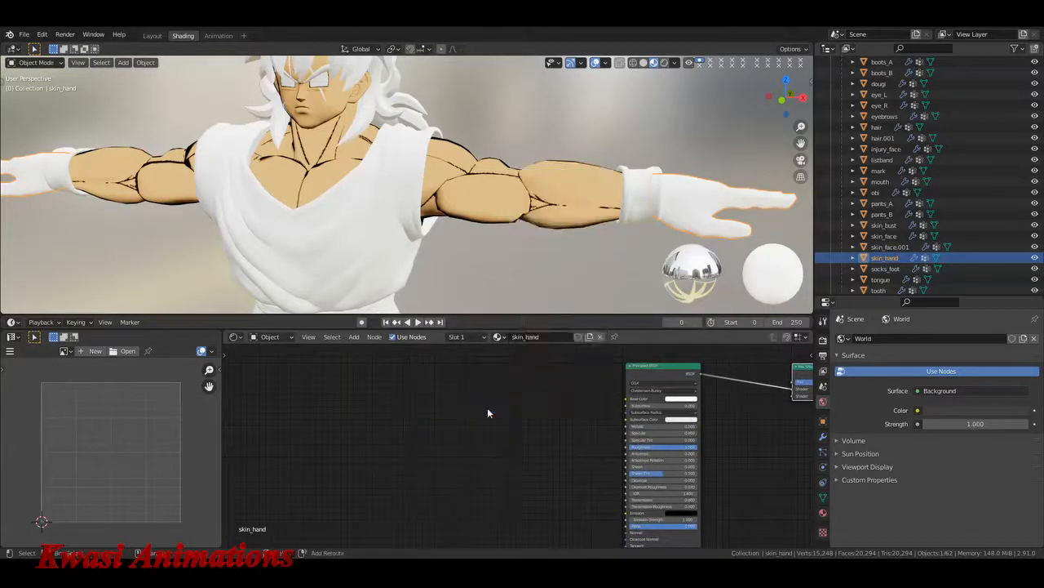
text(image)
key(Return)
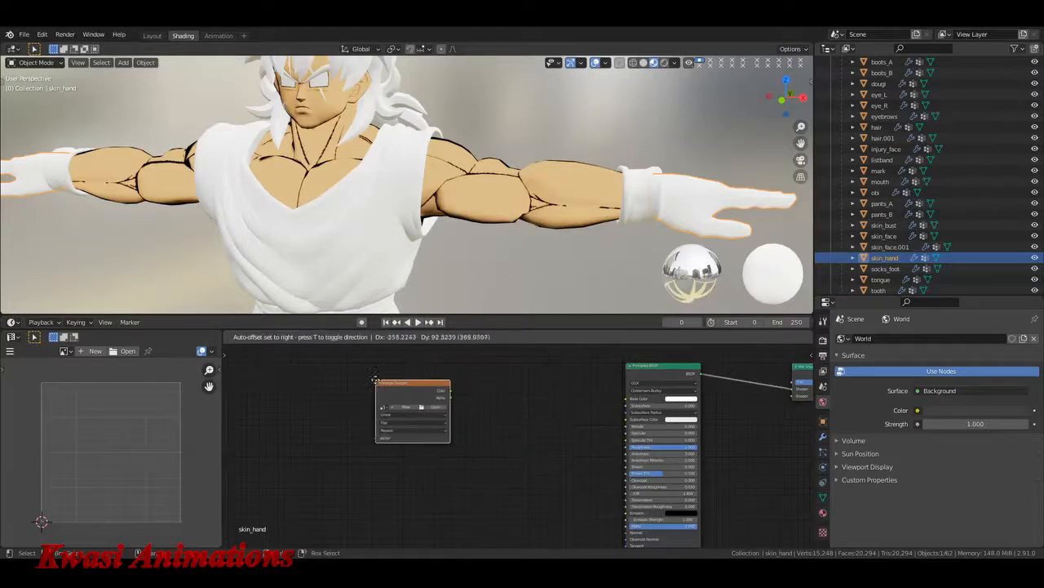
click(445, 410)
Step: Load DATA000.png from the YMC_000_Rist folder into the Image Texture node
click(444, 408)
double_click(411, 210)
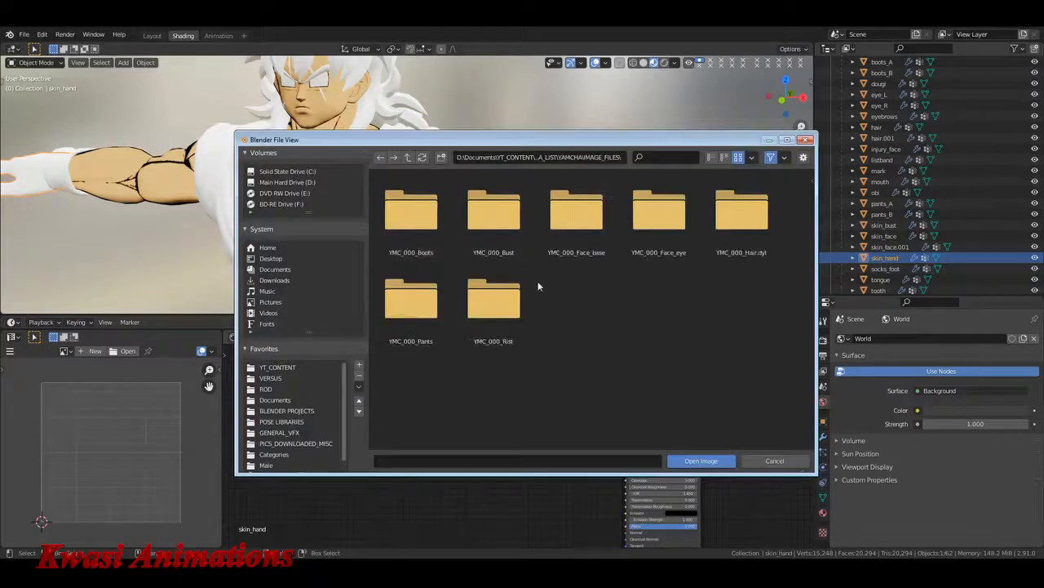
double_click(500, 301)
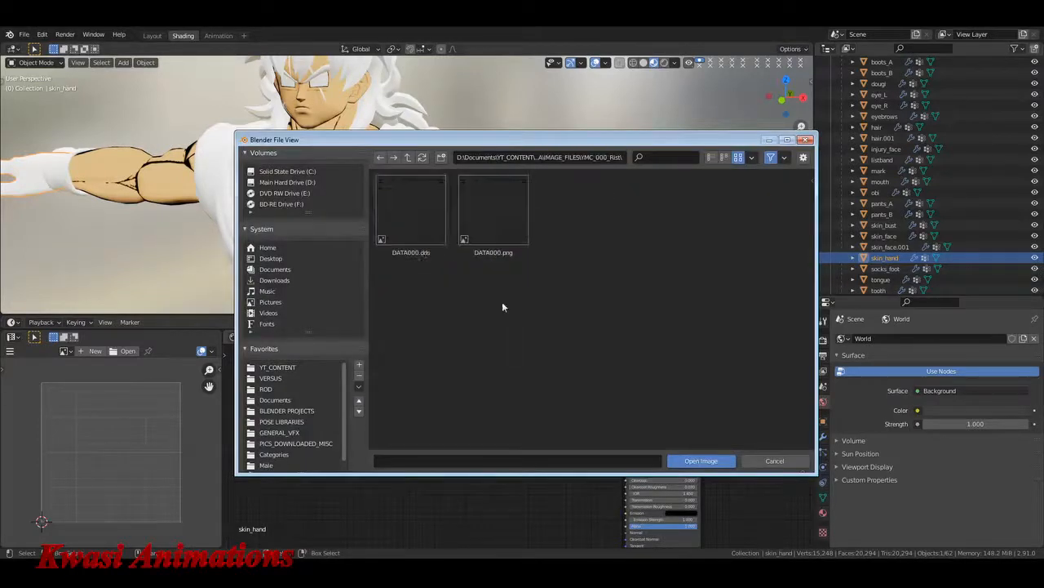
click(498, 205)
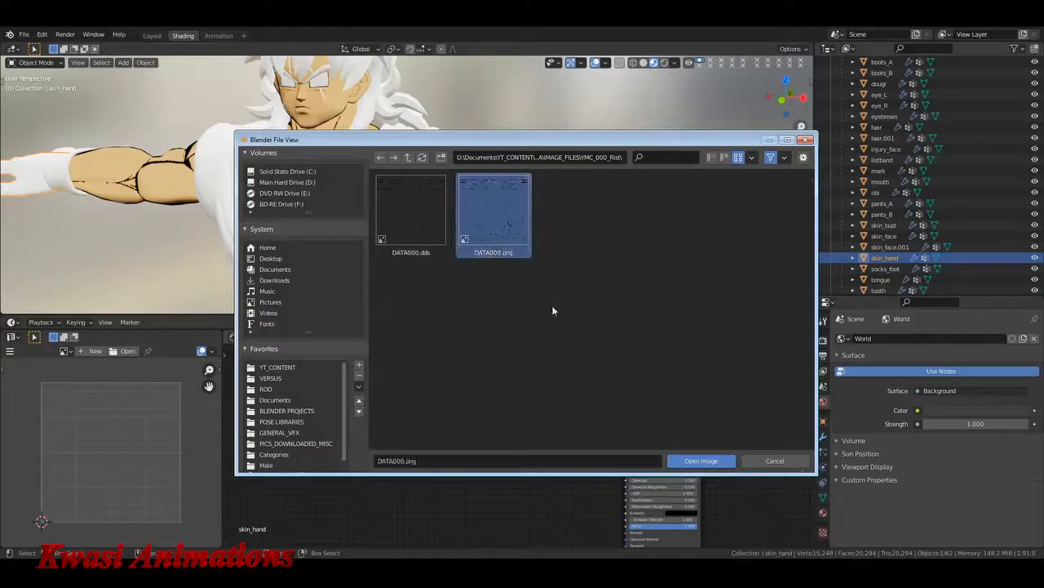
click(702, 461)
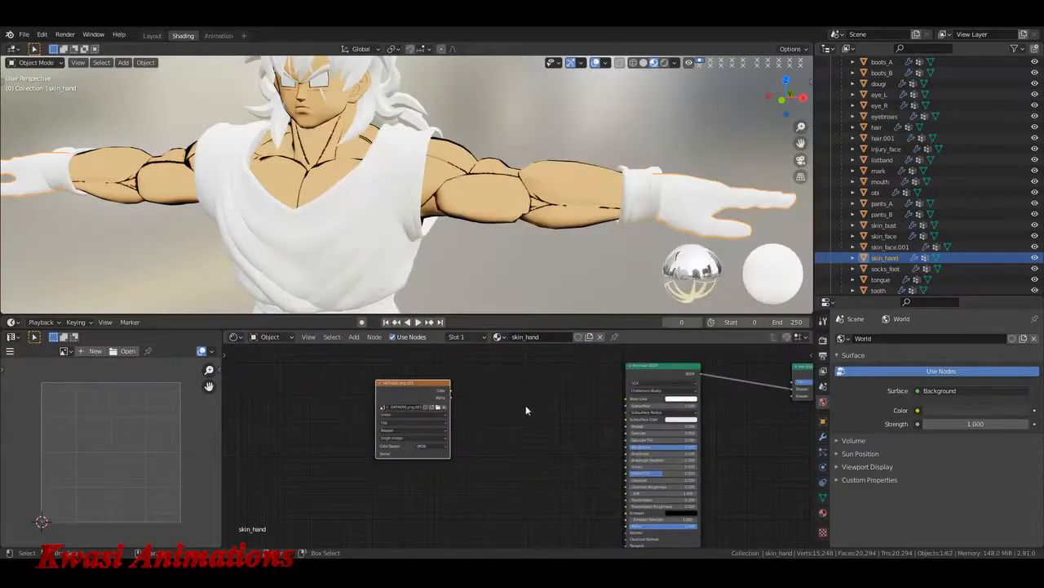
Step: Add a MixRGB node after the image texture and connect its Color output to the Principled BSDF's Base Color
middle_drag(526, 411, 444, 408)
key(shift+a)
click(476, 404)
text(MIX)
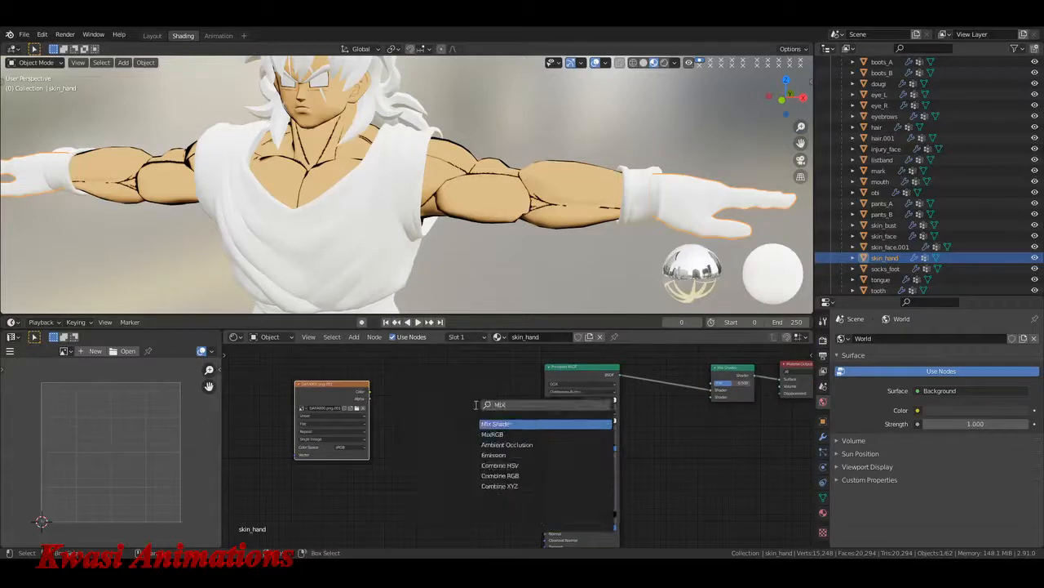
key(Down)
key(Return)
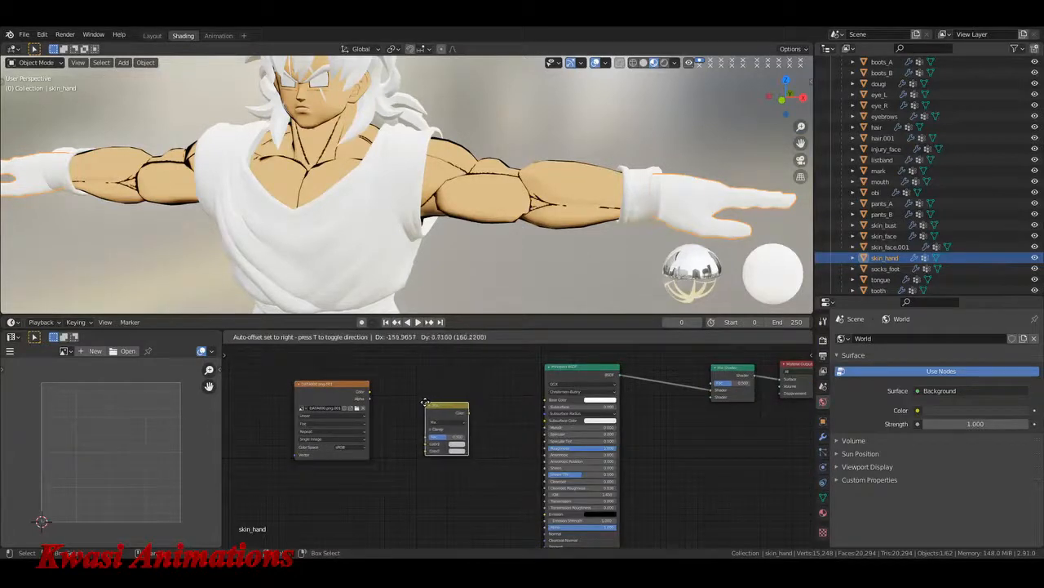
click(425, 403)
drag(467, 412, 547, 399)
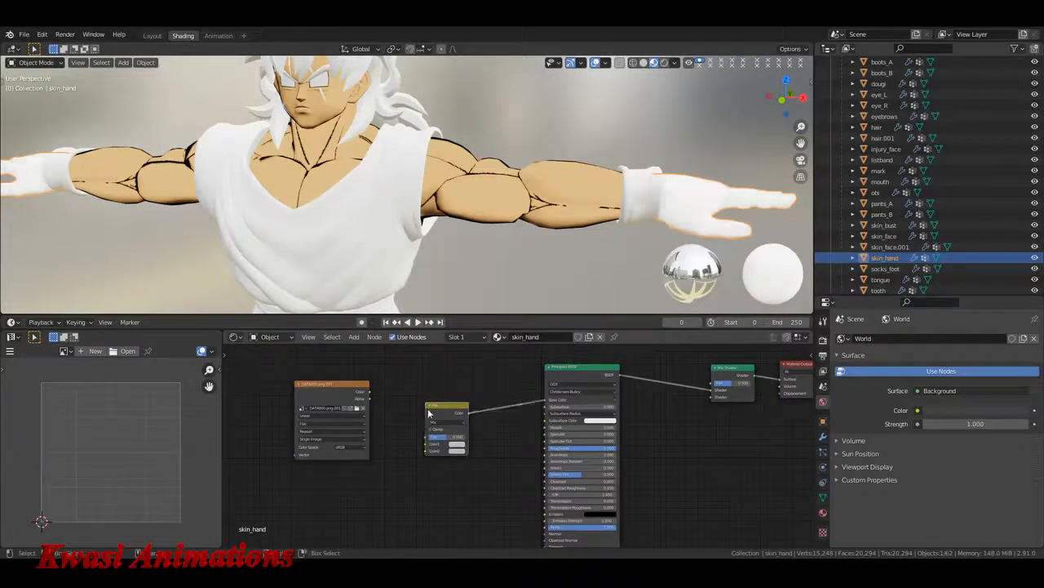
Step: Set the hand Mix node's Color2 to tan sampled from the chest, and adjust it to a darker brownish tan
click(457, 450)
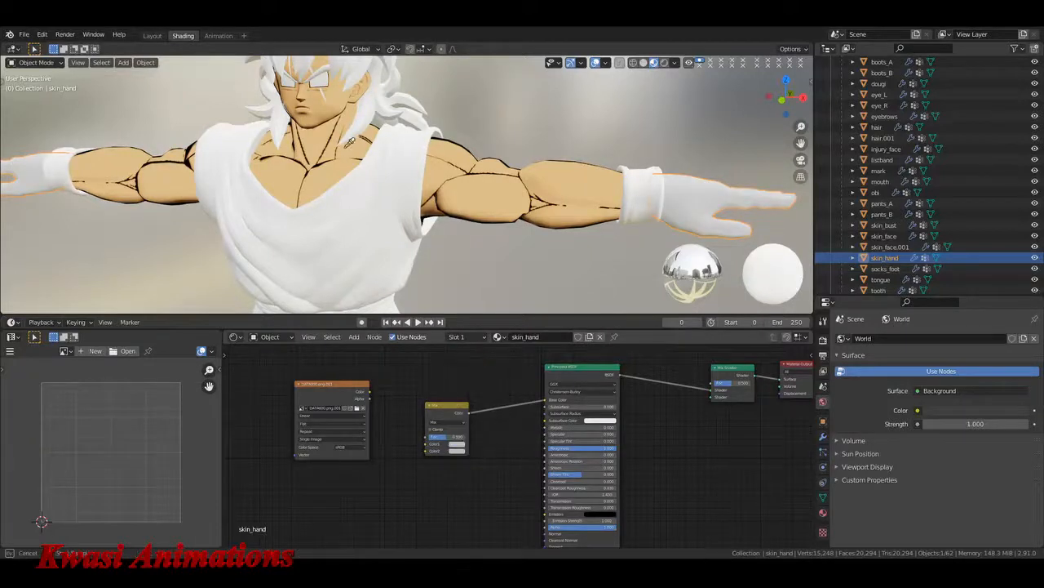
click(290, 171)
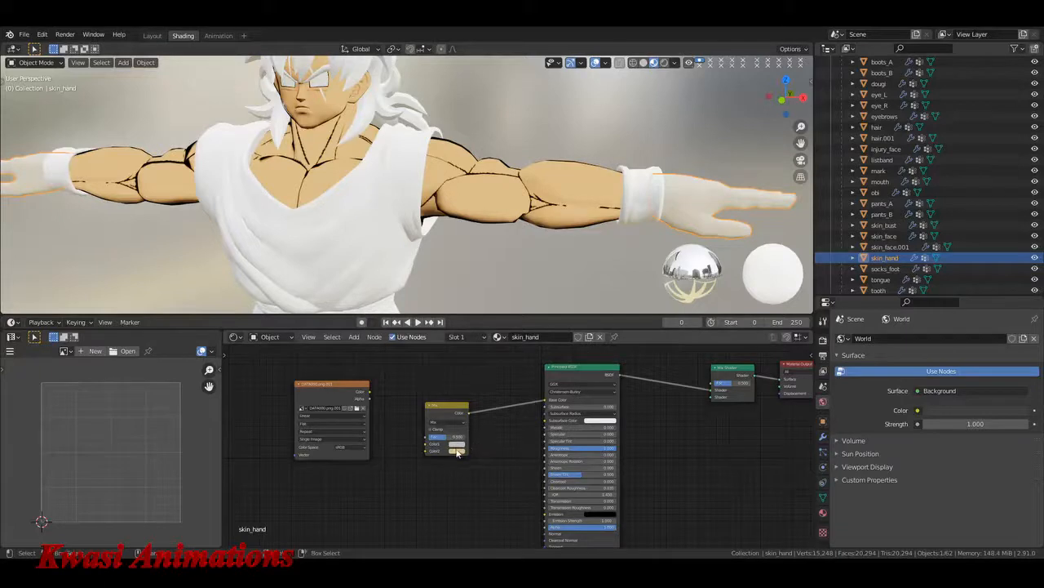
click(458, 451)
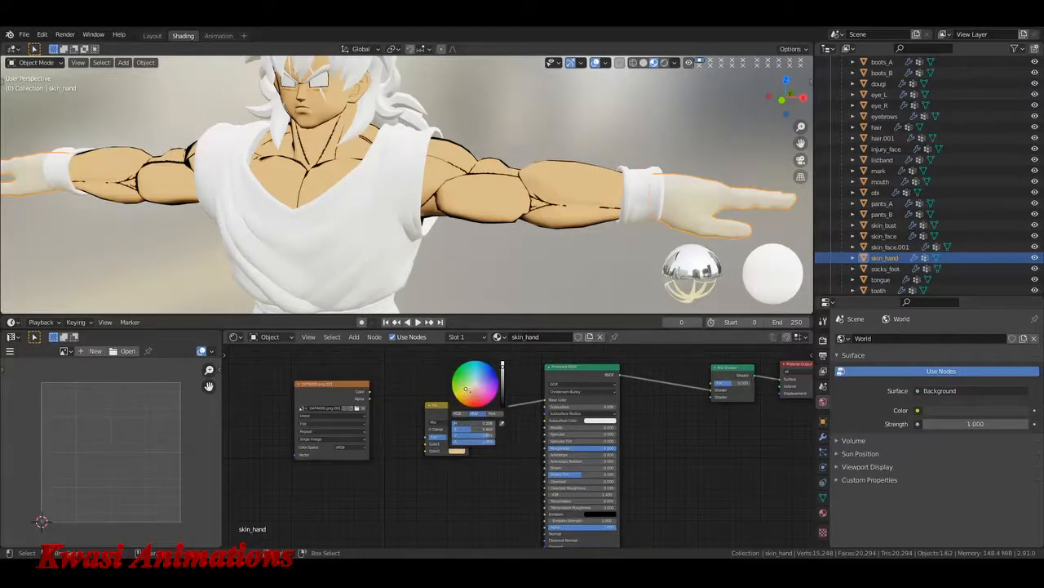
drag(466, 388, 475, 394)
scroll(476, 387, down, 5)
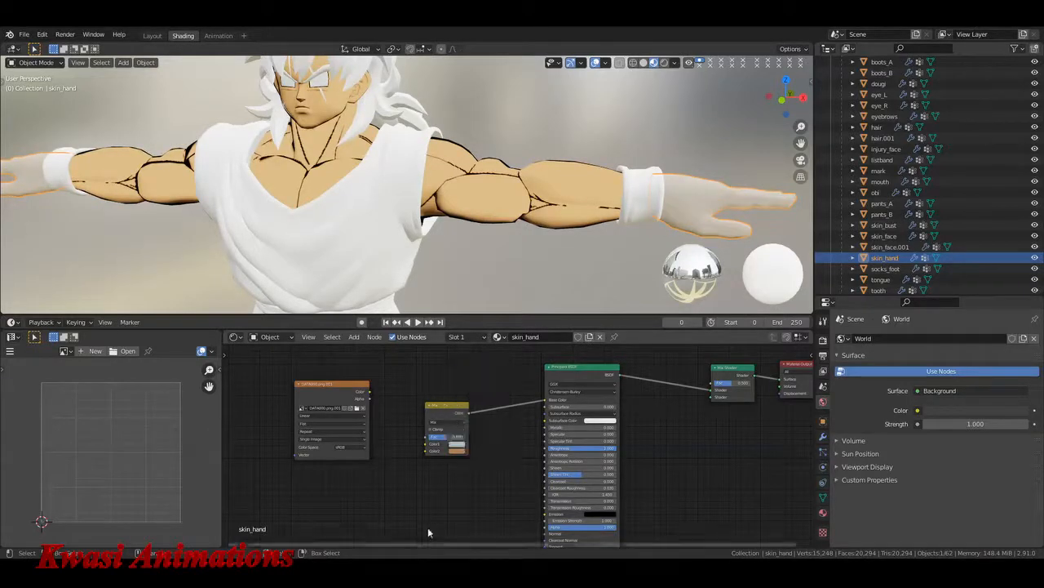
Step: Connect the hand texture's Color to the Mix node's Color1 and its Alpha to the Mix Shader's Fac
scroll(476, 443, up, 3)
drag(322, 352, 397, 417)
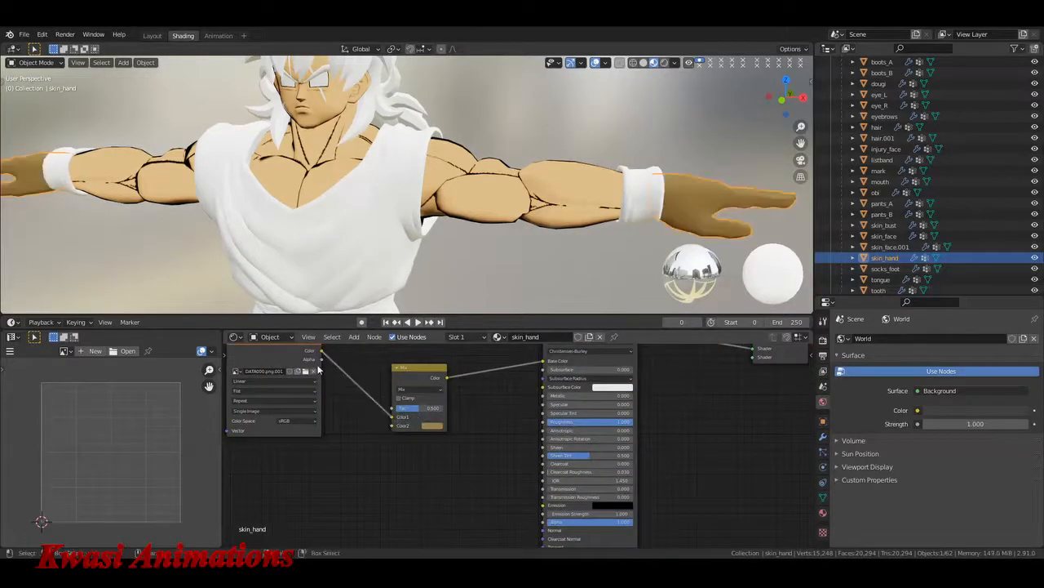
mouse_move(321, 352)
mouse_down()
mouse_move(502, 424)
mouse_move(755, 347)
mouse_up()
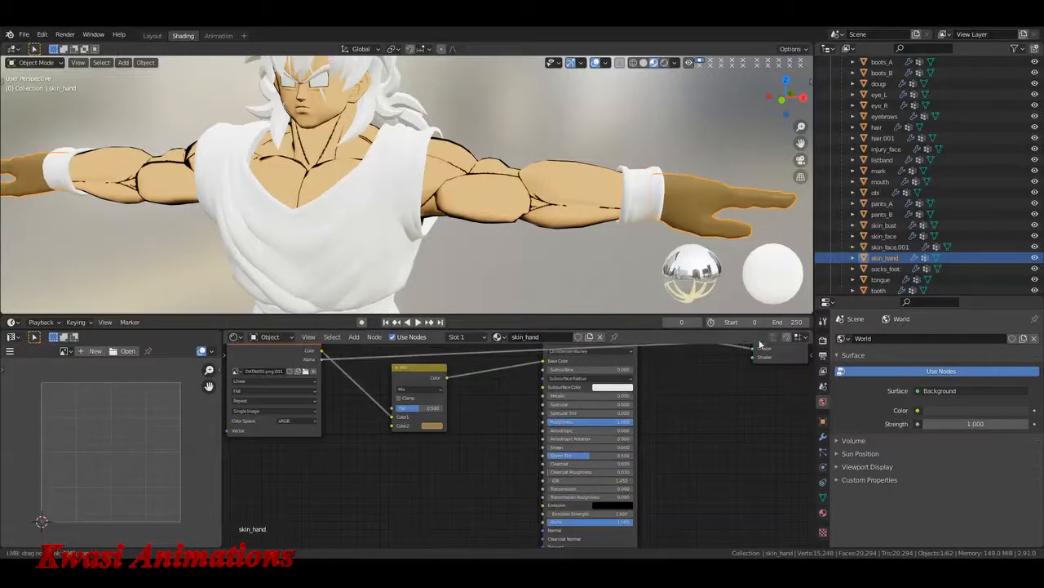
middle_drag(468, 437, 509, 439)
middle_drag(626, 222, 602, 213)
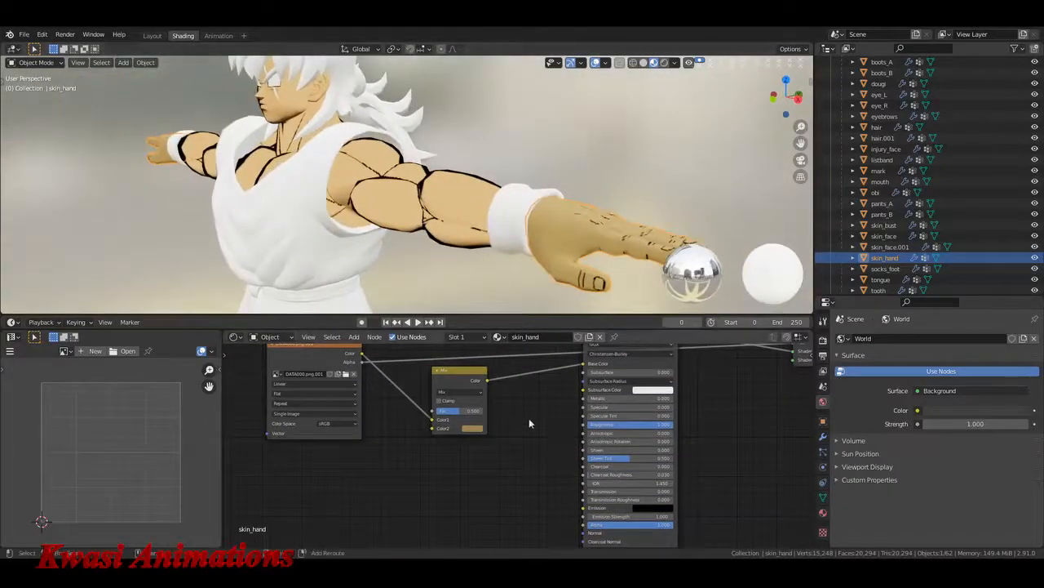
Step: Add an ANIME_SHADER group to the skin_hand material and insert it between the Principled BSDF and the Mix Shader
middle_drag(801, 415, 632, 445)
key(shift+a)
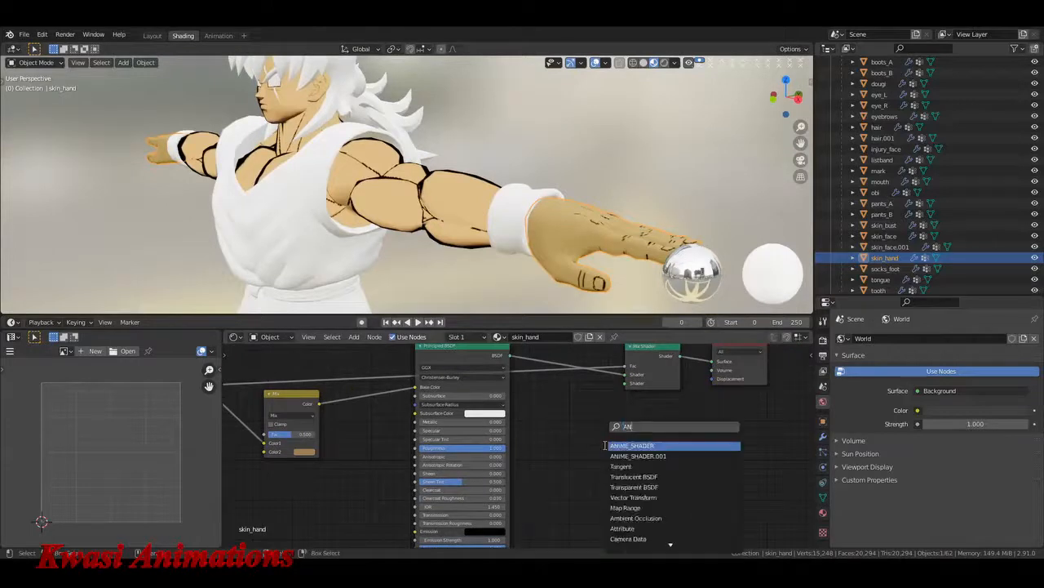
click(610, 444)
click(568, 416)
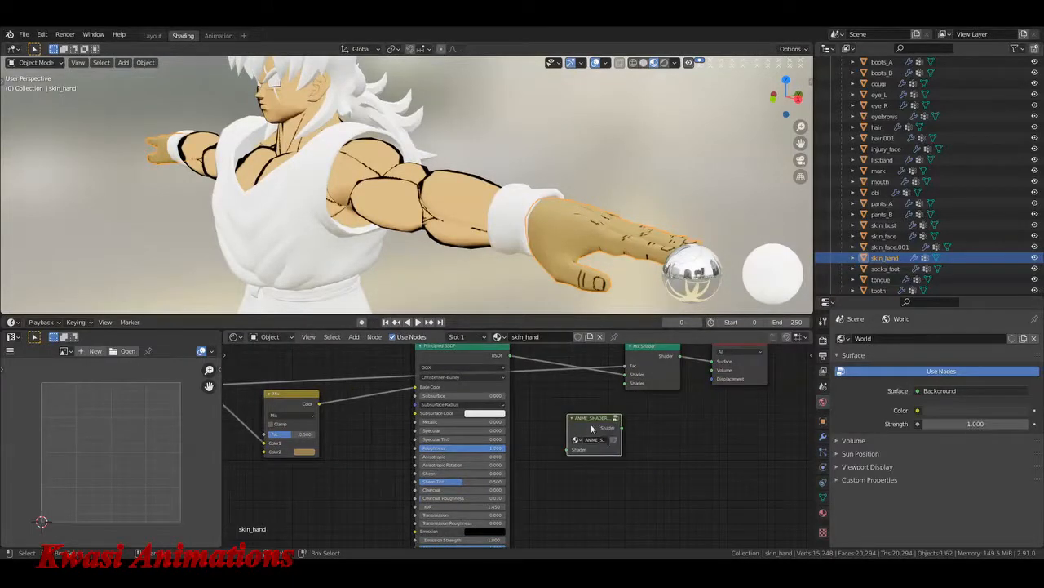
drag(591, 429, 593, 384)
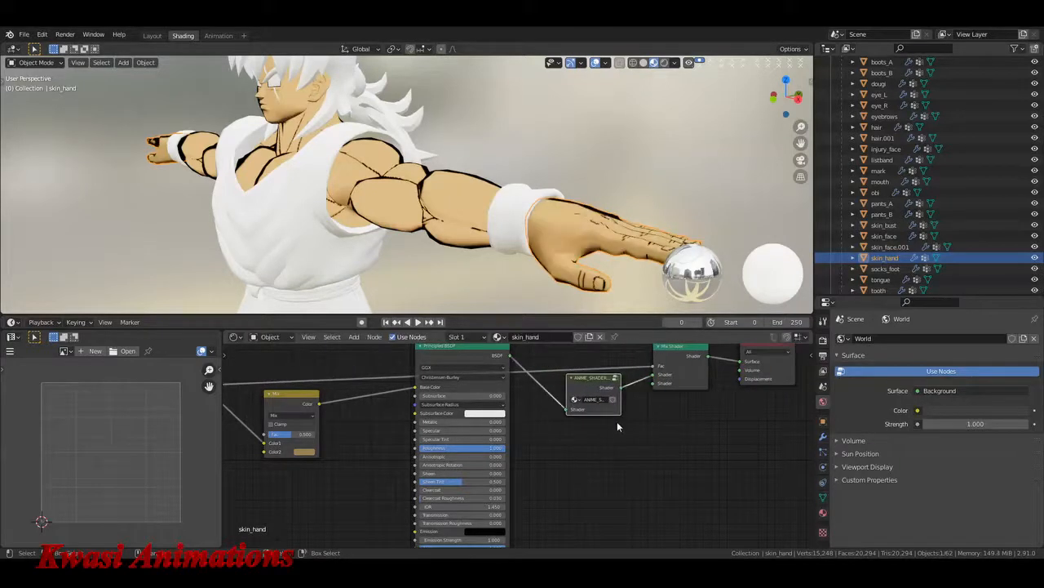
Step: Check the finished hand skin on the whole character and save the file
click(616, 161)
scroll(616, 161, down, 4)
middle_drag(617, 161, 472, 235)
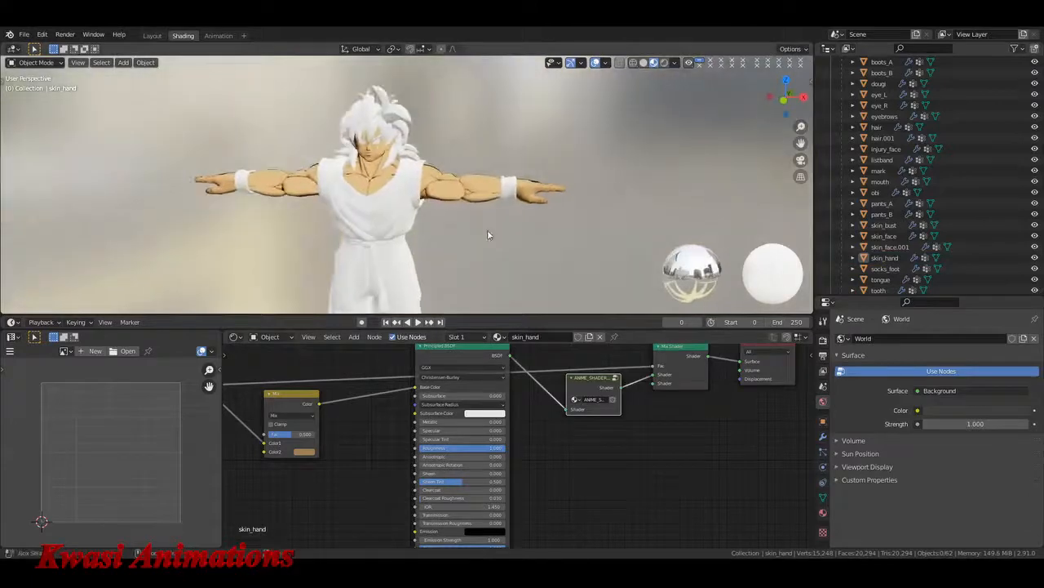
key(ctrl+s)
scroll(472, 235, up, 3)
middle_drag(403, 239, 445, 193)
scroll(434, 193, up, 2)
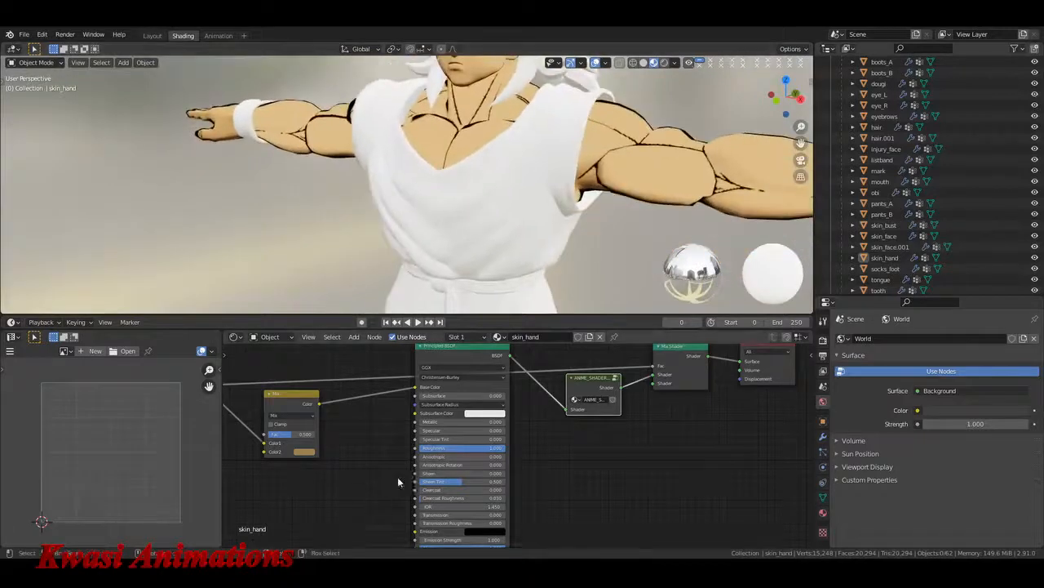
Step: Rearrange the skin_hand nodes, spacing out the Principled BSDF and placing the Mix node above the image texture, and save the file
scroll(397, 476, down, 4)
drag(529, 371, 531, 417)
drag(604, 386, 606, 403)
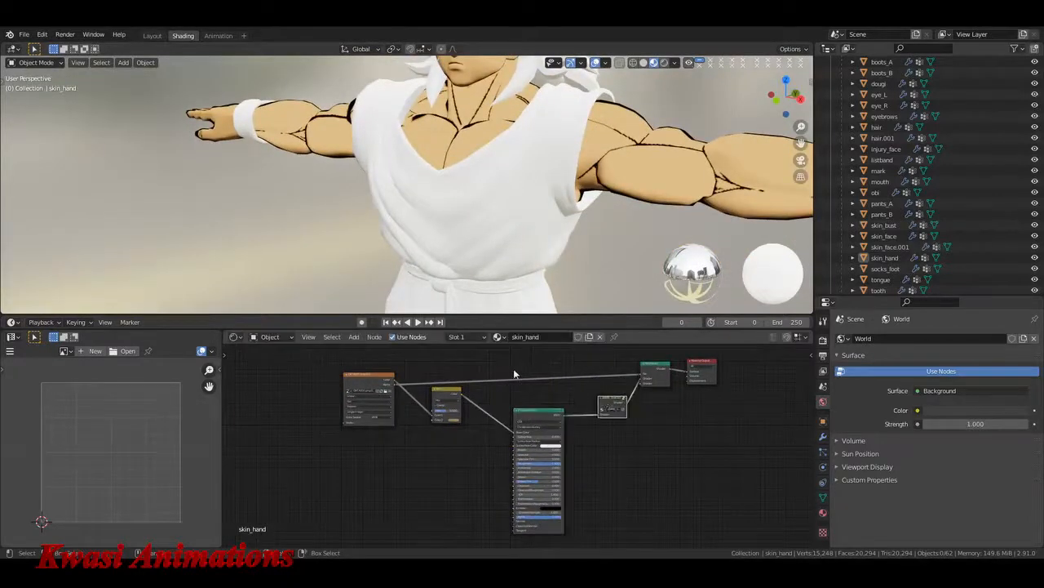
click(391, 399)
drag(366, 384, 354, 413)
drag(435, 401, 362, 375)
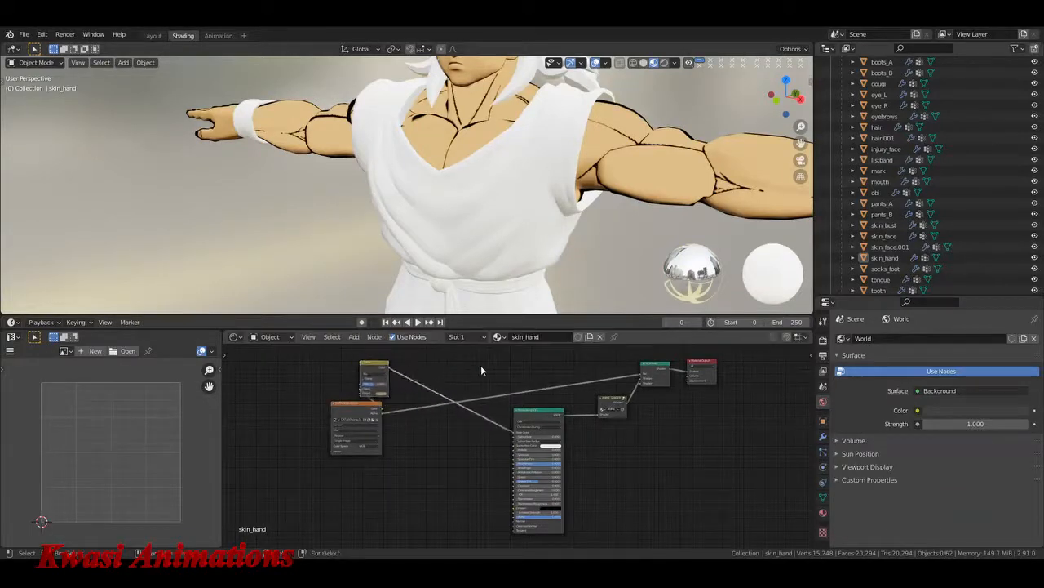
key(ctrl+s)
scroll(524, 376, up, 2)
scroll(520, 374, down, 2)
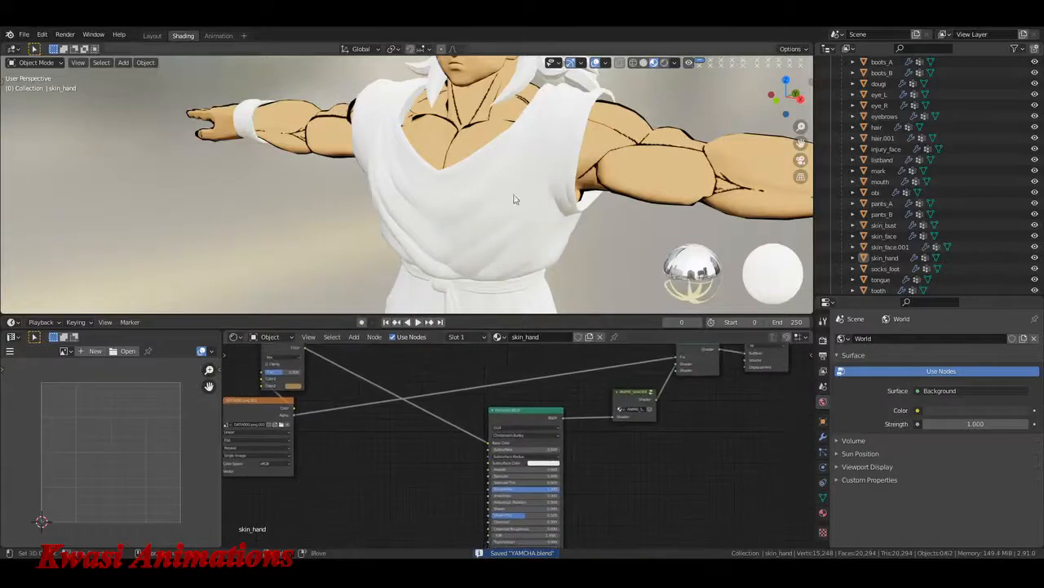
Step: Select the dougi vest and insert a Mix Shader between its Principled BSDF and a Material Output moved farther away
scroll(513, 198, down, 3)
middle_drag(513, 199, 491, 210)
scroll(477, 200, up, 3)
scroll(487, 238, up, 2)
click(530, 247)
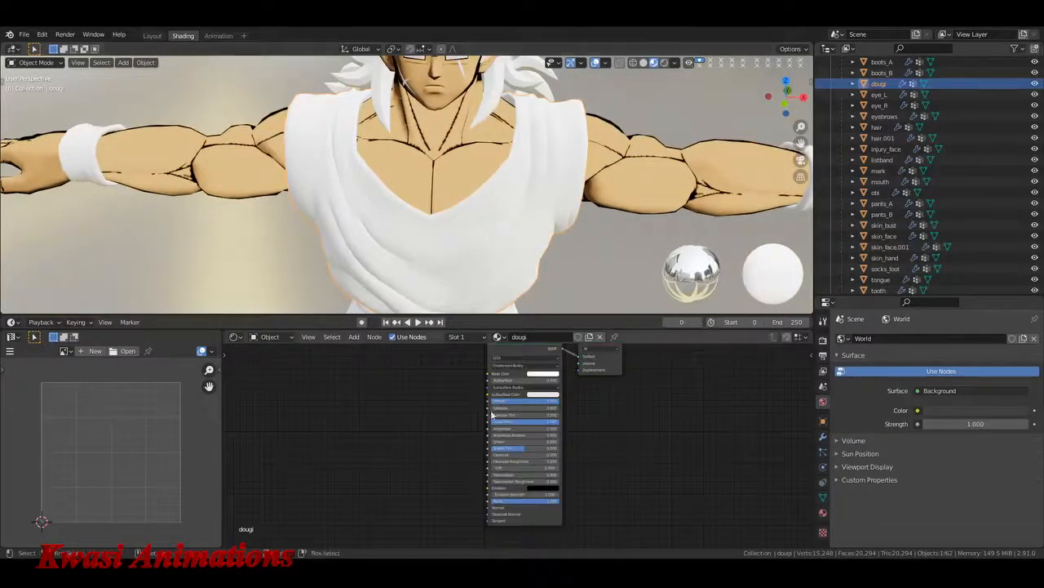
middle_drag(535, 420, 498, 464)
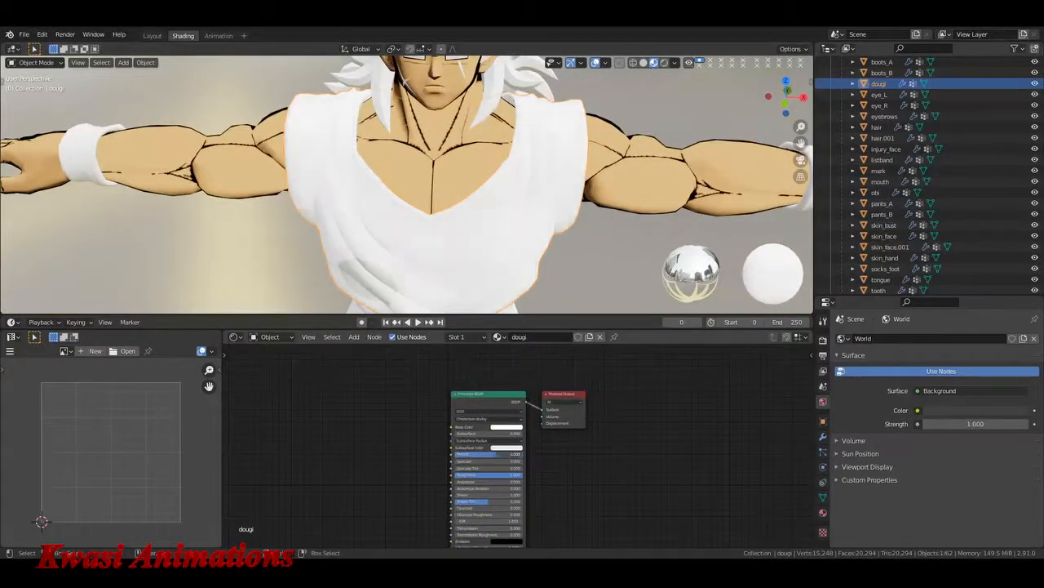
drag(551, 431, 703, 410)
key(shift+a)
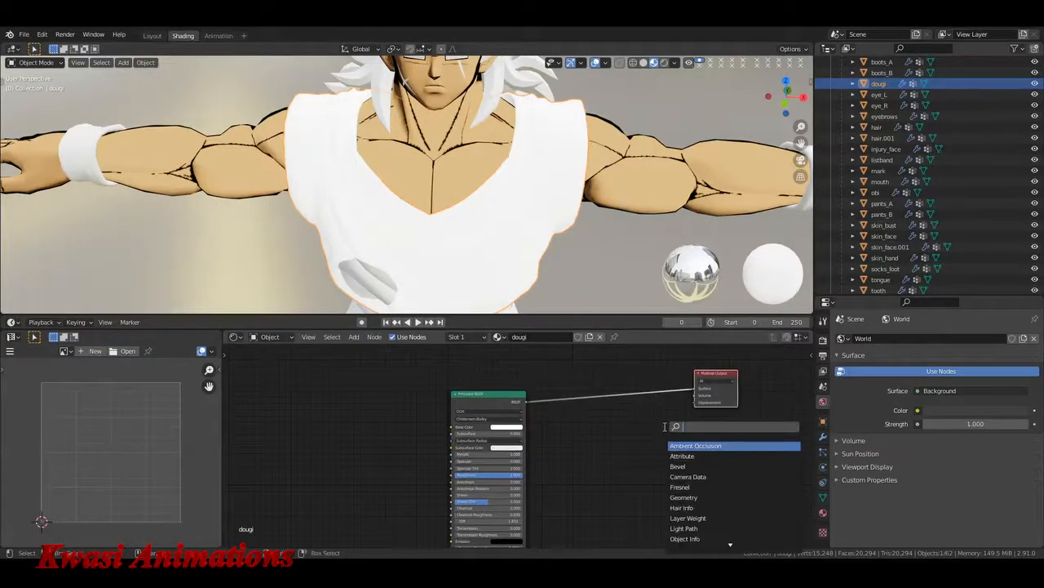
click(664, 422)
click(581, 392)
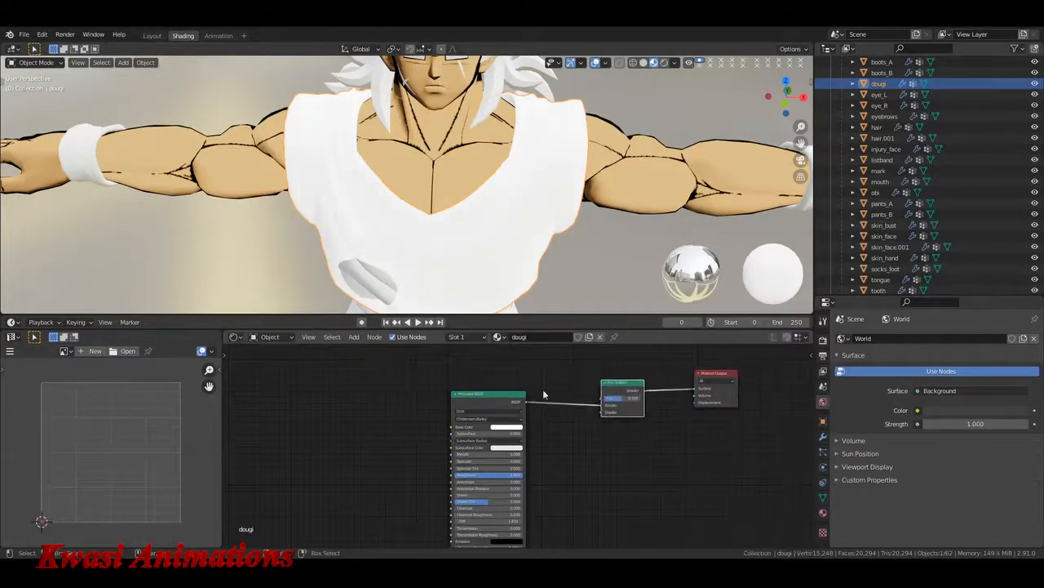
key(shift+a)
click(384, 417)
text(ani)
key(Return)
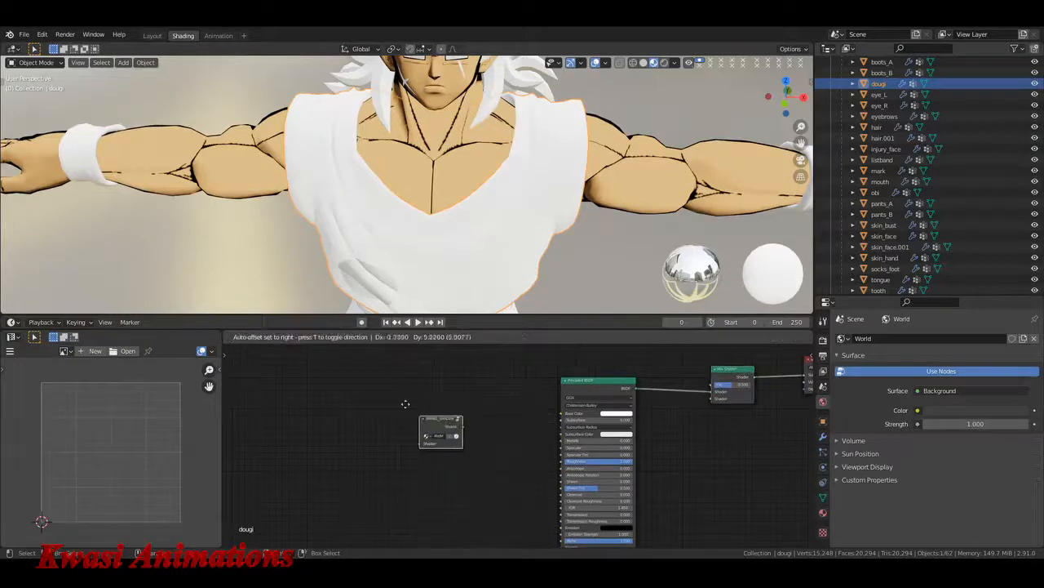
key(Escape)
Step: Add an Image Texture node in front of the dougi material's Principled BSDF
key(shift+a)
click(357, 407)
text(image)
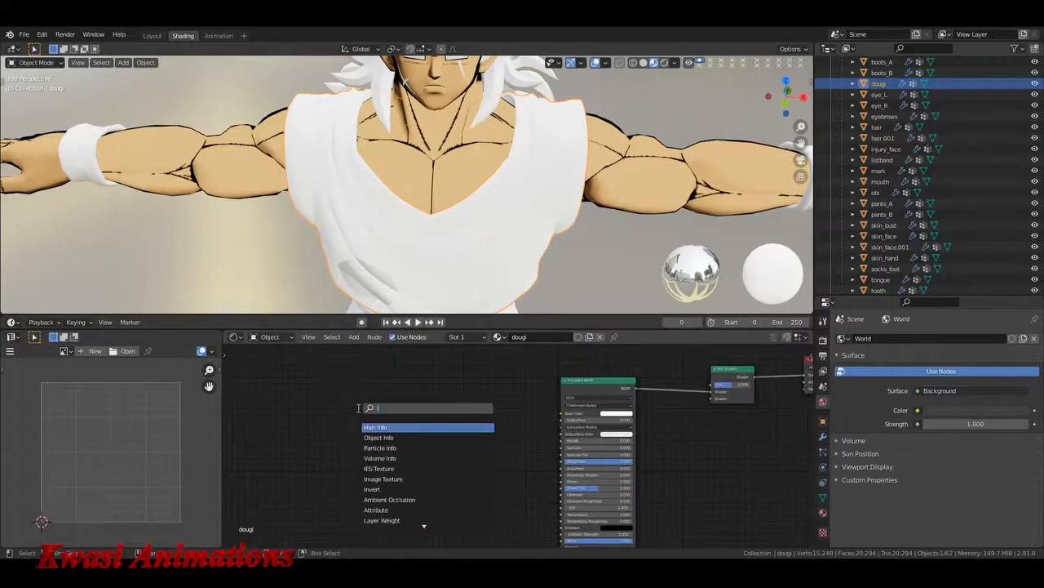
key(Return)
click(376, 414)
Step: Load DATA000.png from the YMC_000_Bust folder into the image texture and connect its Color to the Principled BSDF's Base Color
click(405, 435)
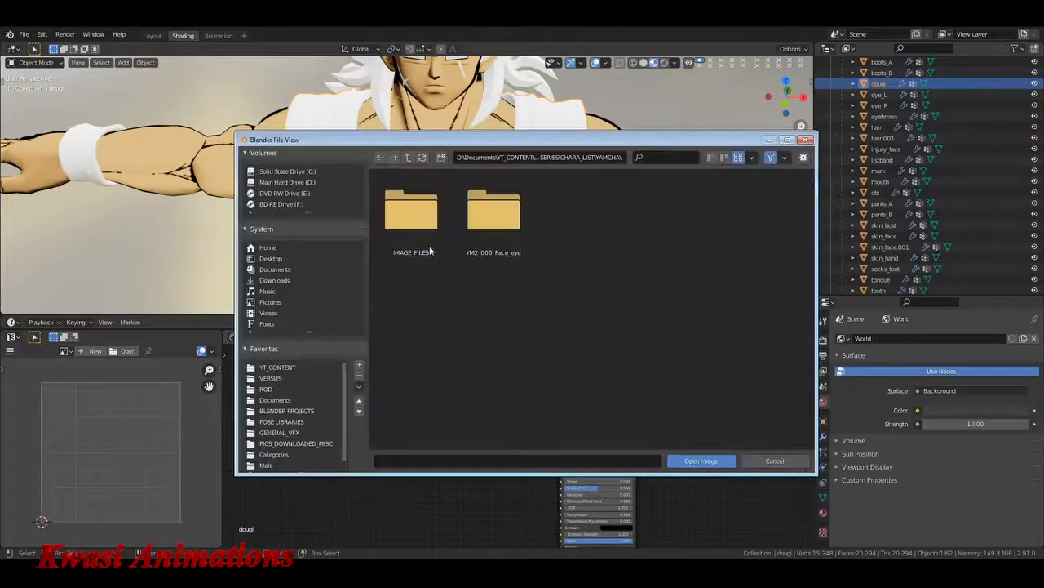
double_click(411, 213)
click(501, 215)
double_click(501, 215)
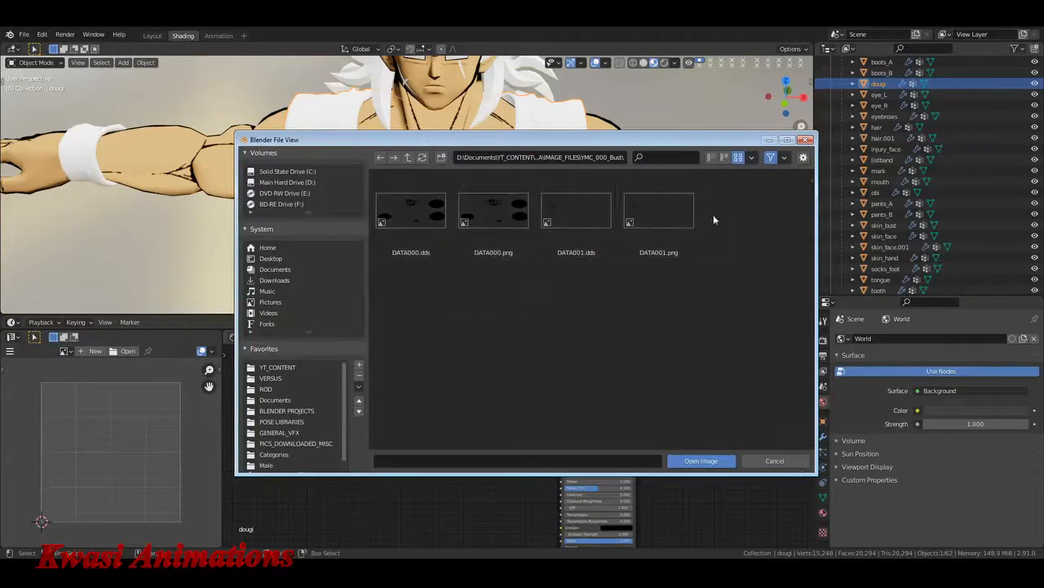
click(500, 208)
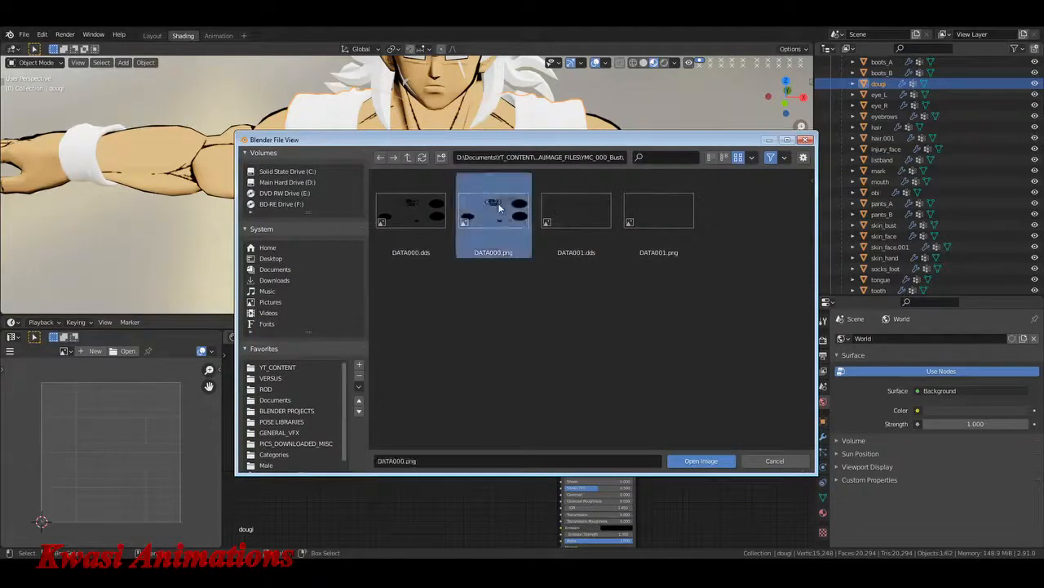
click(707, 461)
drag(418, 417, 561, 413)
key(shift+a)
text(M)
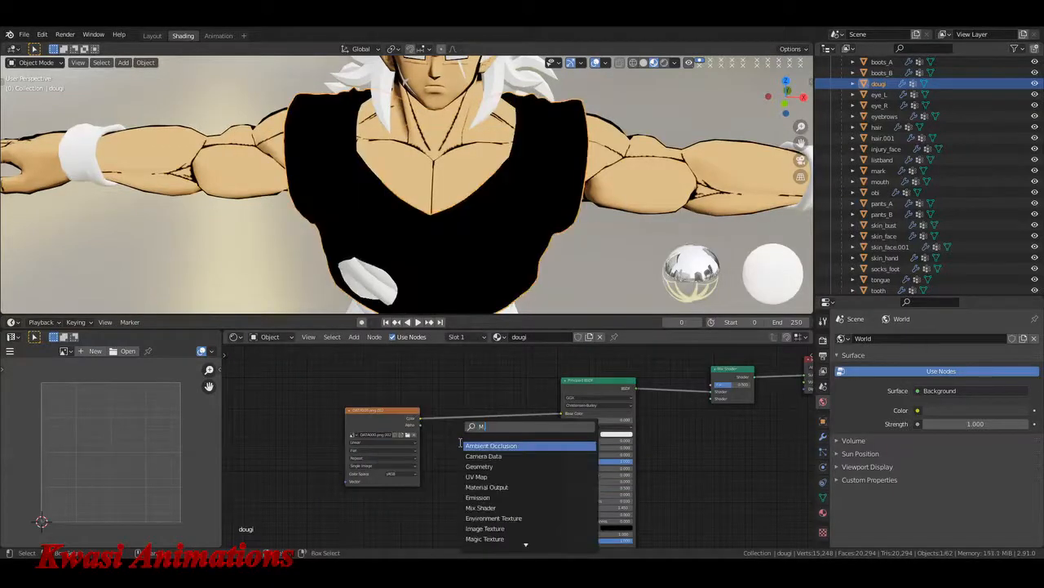
text(ix)
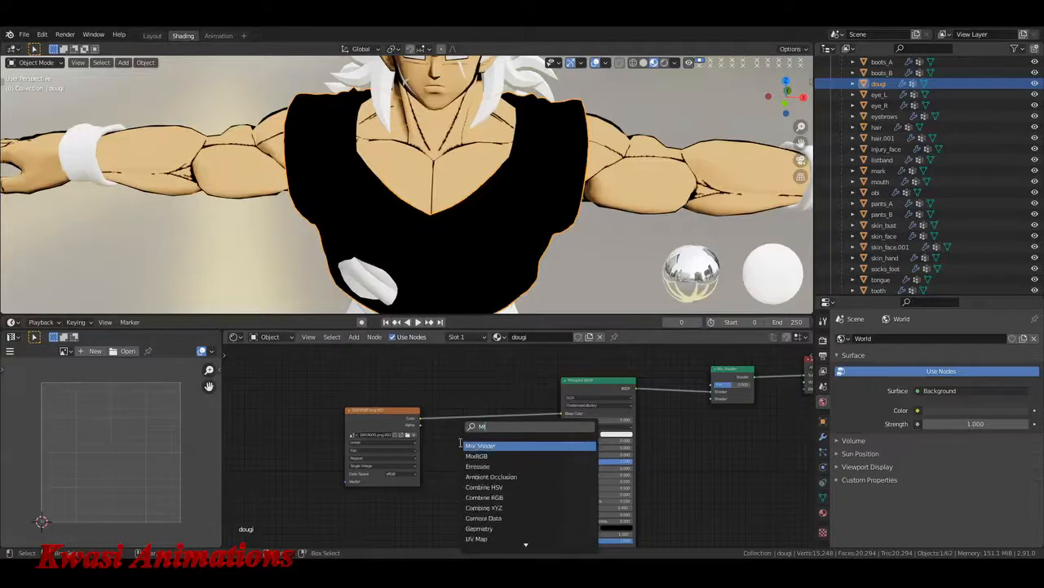
key(Return)
key(Escape)
Step: Insert a MixRGB node between the dougi image texture's Color output and the Principled BSDF's Base Color
key(shift+a)
text(AM)
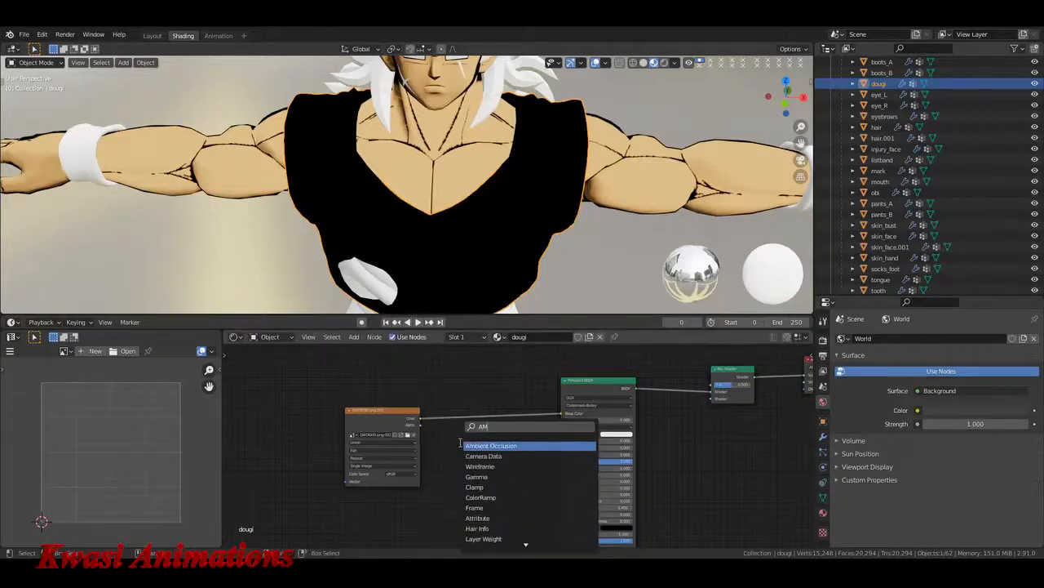
key(BackSpace)
key(BackSpace)
text(mix)
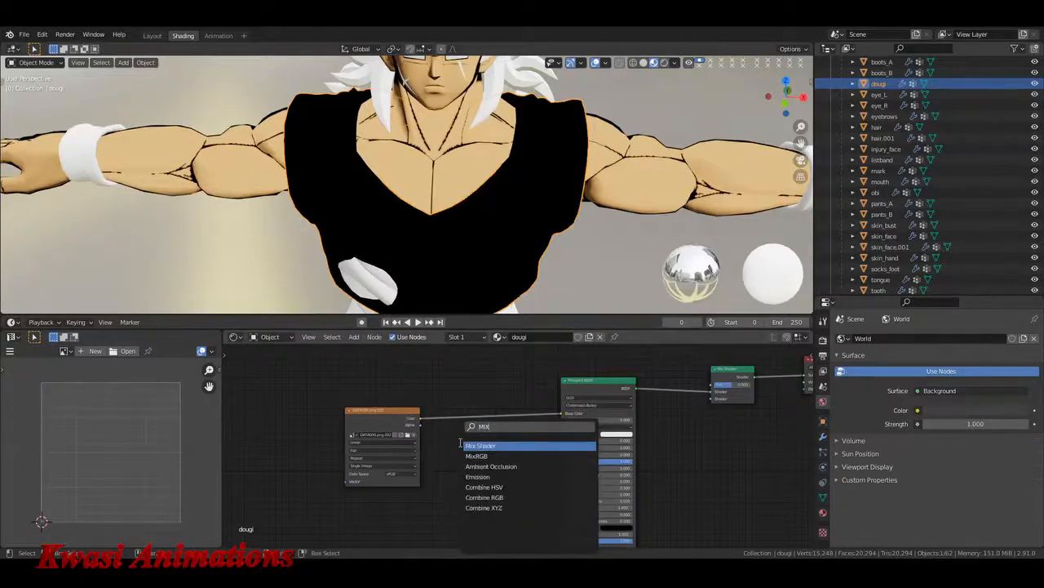
key(Return)
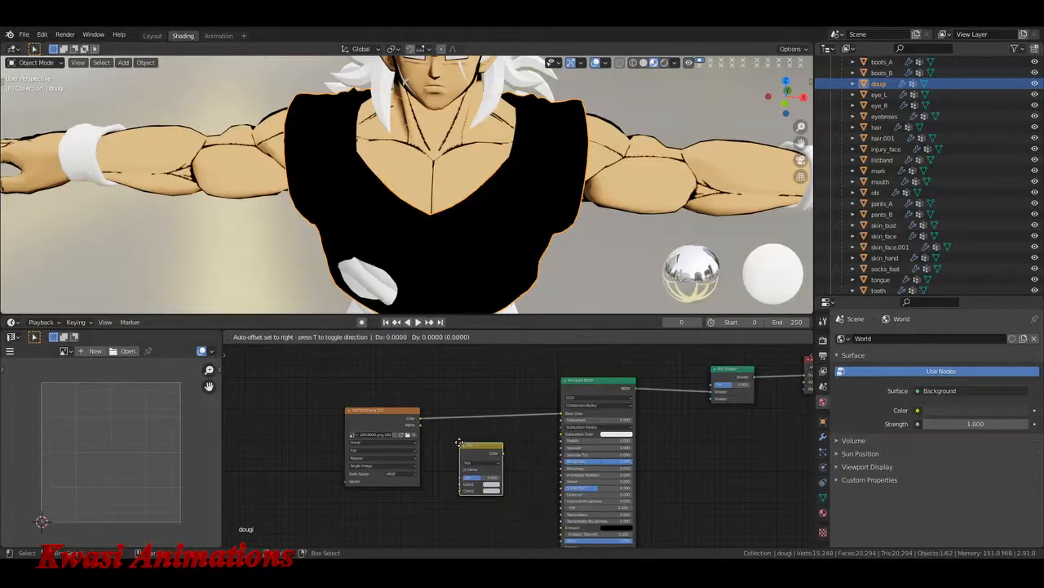
click(467, 390)
Step: Connect the dougi texture's Alpha to the Mix Shader's Fac and reposition the MixRGB node slightly
click(417, 426)
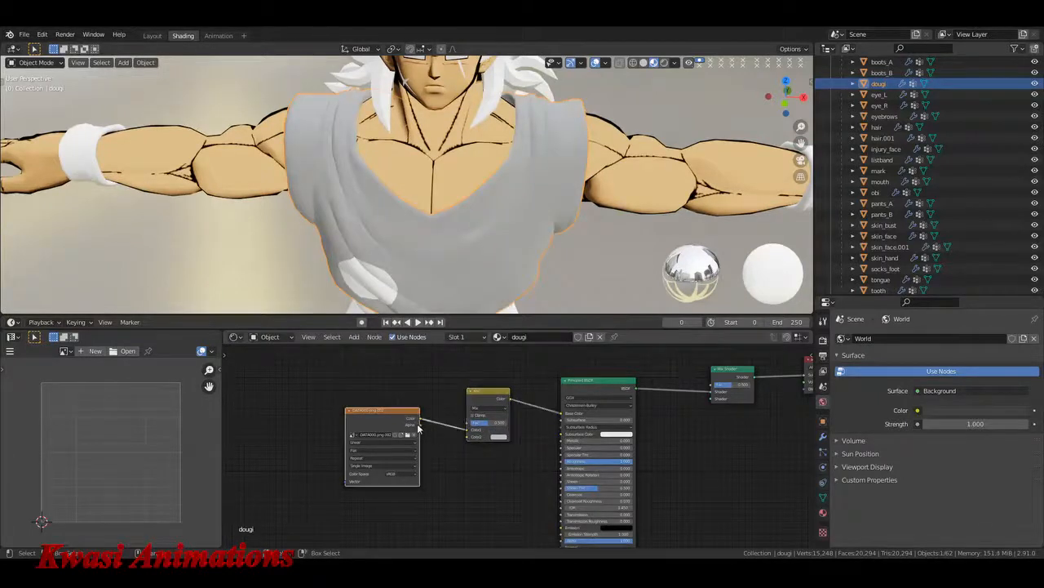
drag(417, 425, 713, 385)
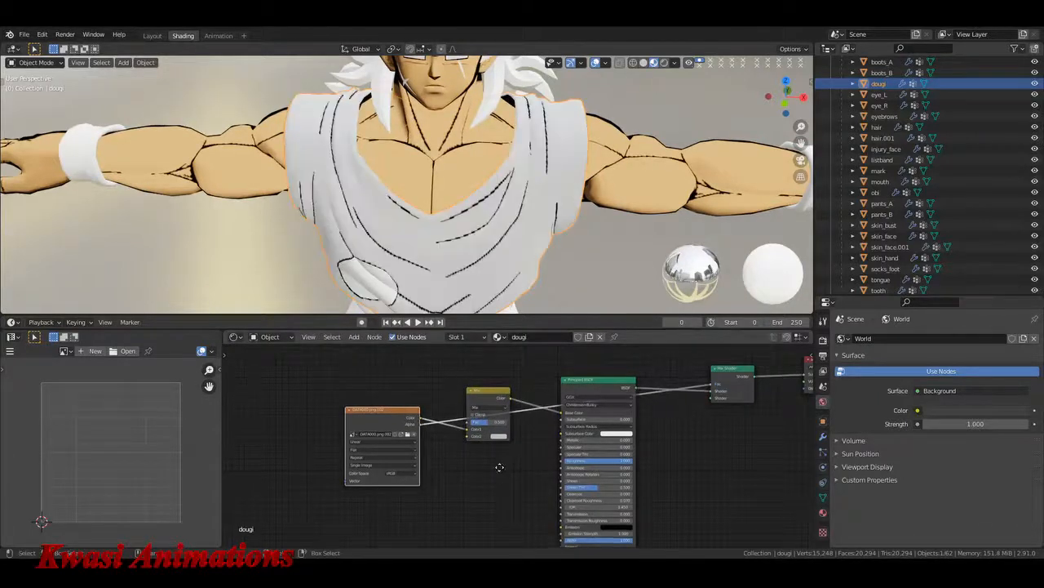
middle_drag(500, 466, 501, 434)
drag(495, 373, 510, 422)
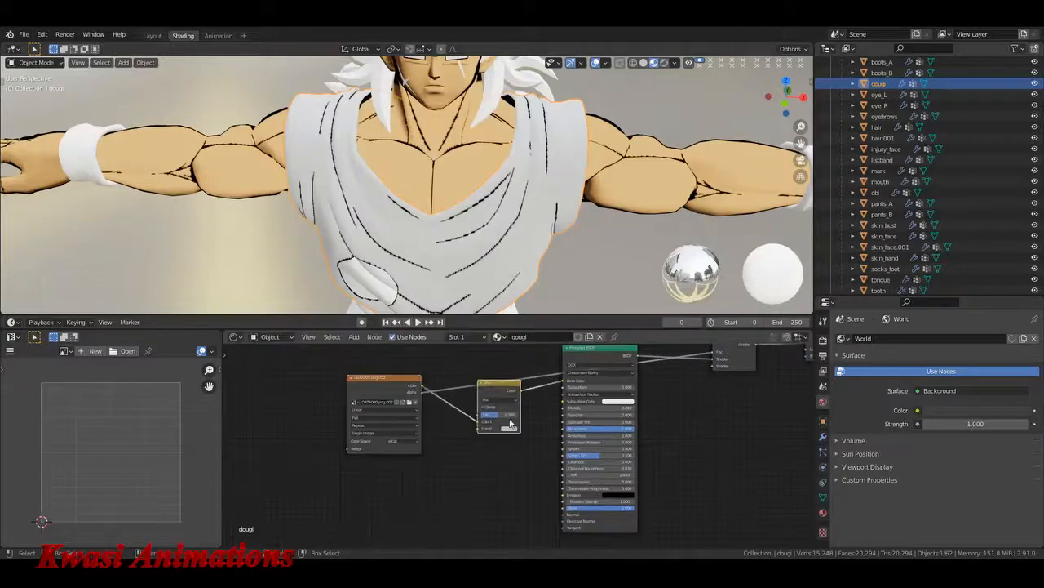
Step: Set the dougi Mix node's Color2 to a dark orange
scroll(481, 478, up, 3)
click(503, 420)
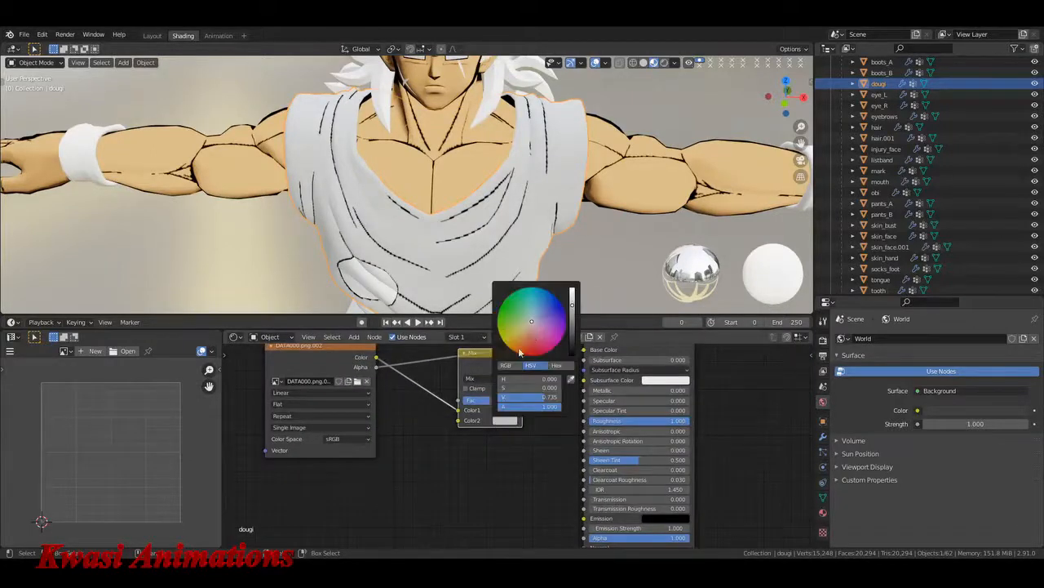
click(523, 348)
click(572, 317)
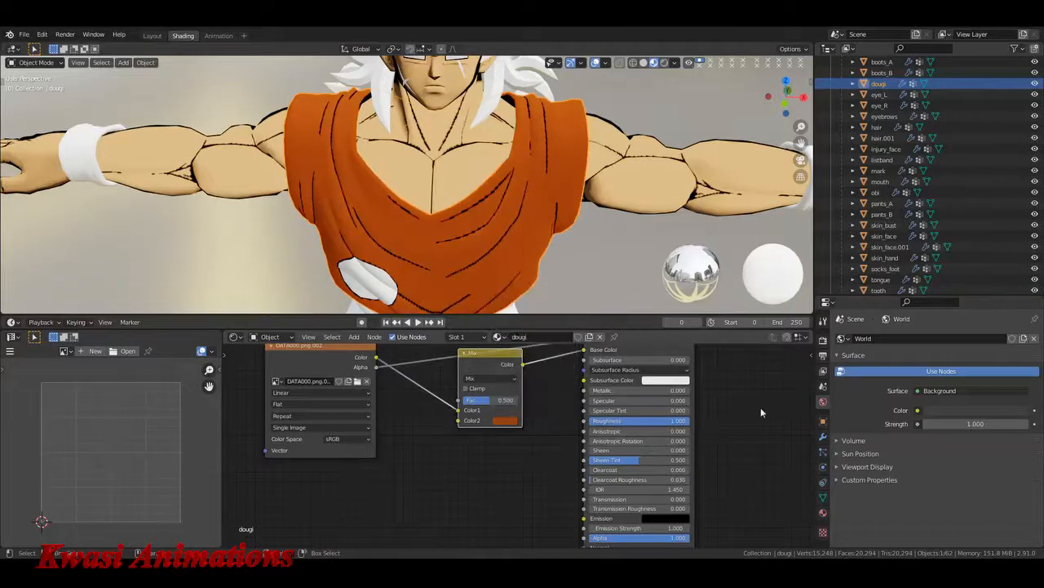
Step: Add an ANIME_SHADER group beside the dougi Principled BSDF and make it a single-user copy
middle_drag(806, 438, 599, 459)
key(shift+a)
text(ANI)
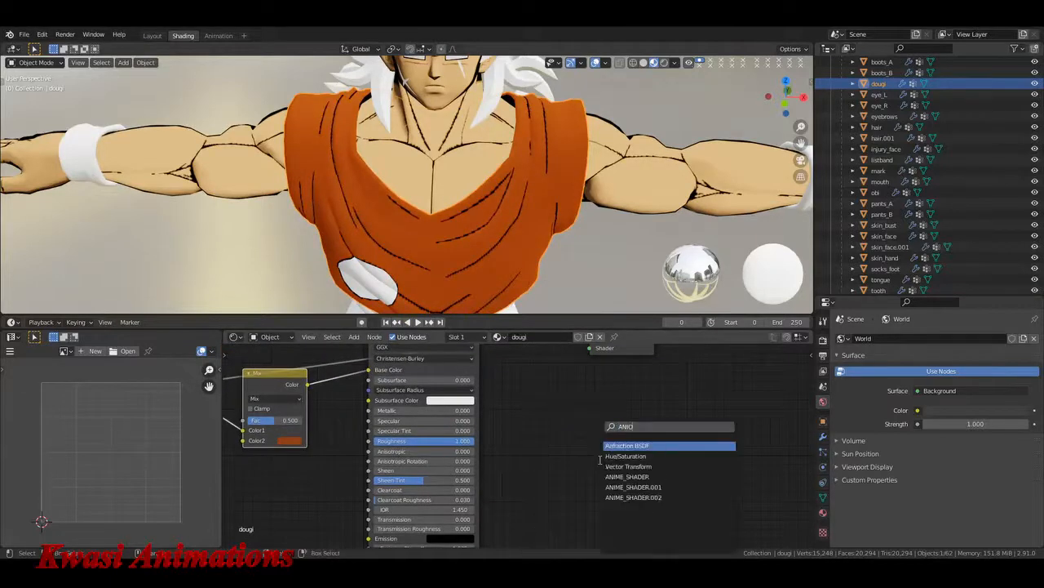
key(Return)
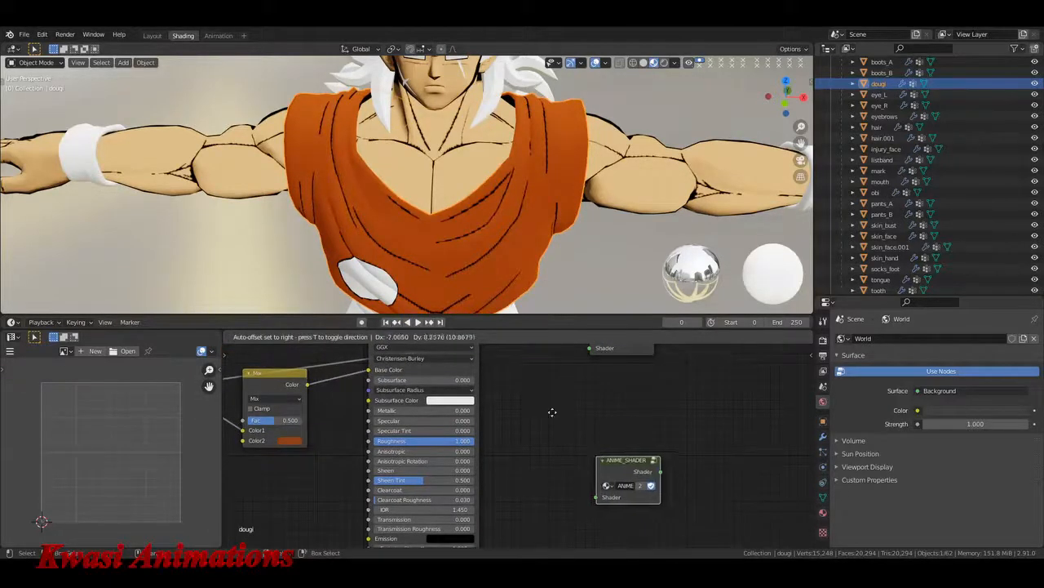
click(543, 408)
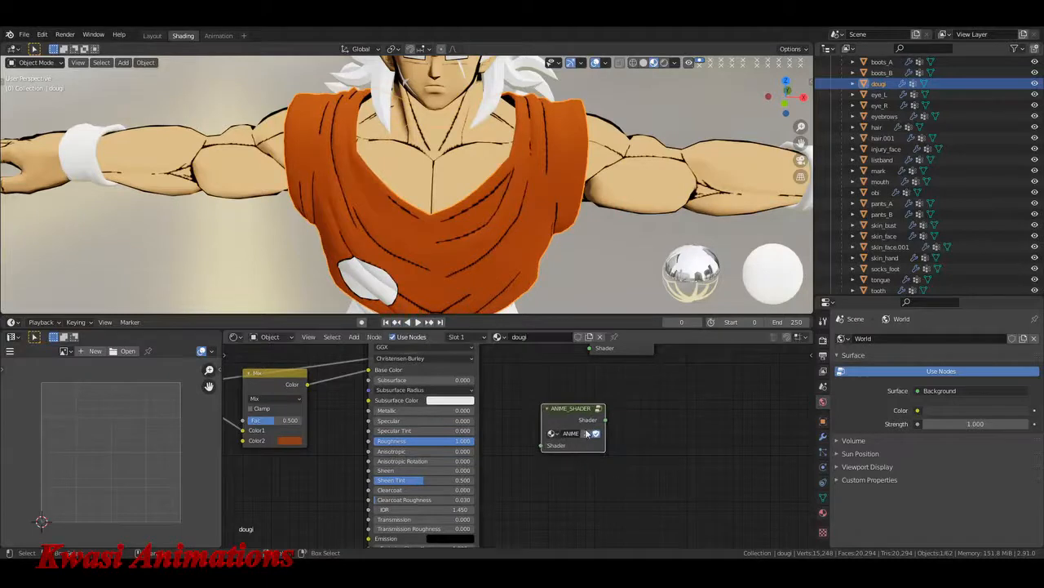
Step: Inside the dougi shader group, set the Mix node's Color1 to the vest's dark orange and Color2 to a brighter orange
key(Tab)
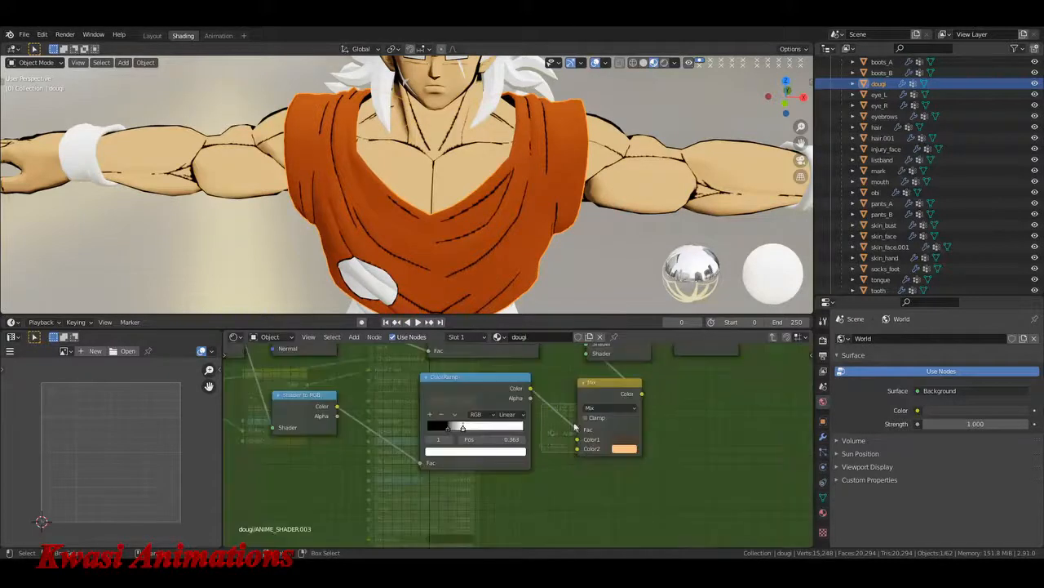
click(629, 446)
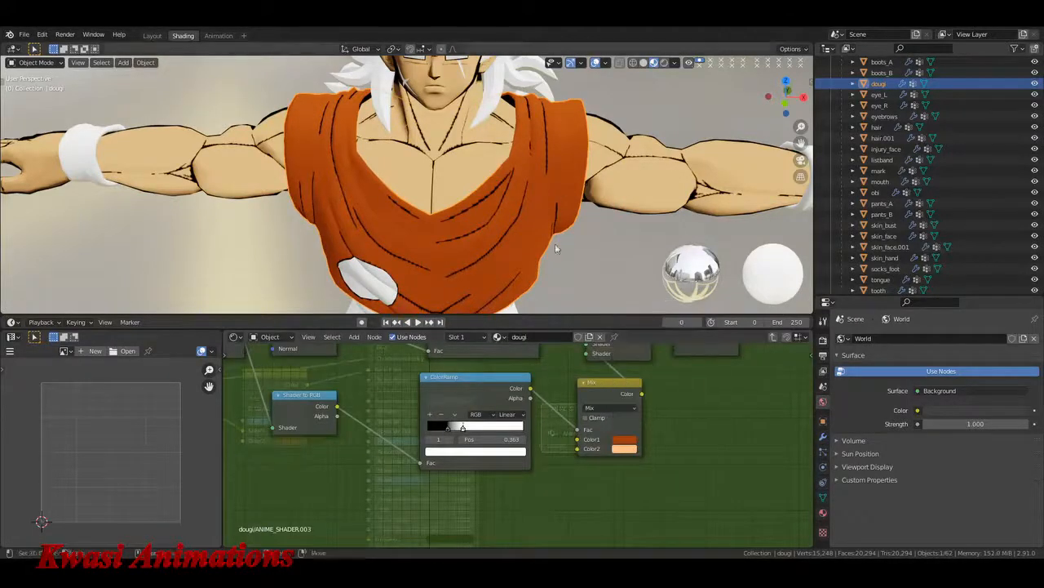
click(626, 448)
click(690, 408)
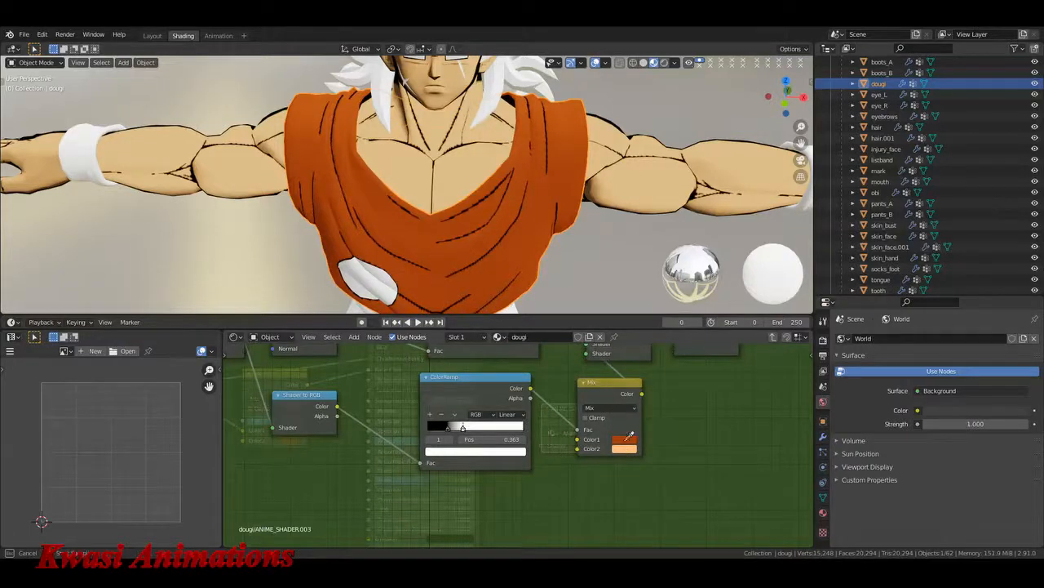
click(625, 439)
click(625, 448)
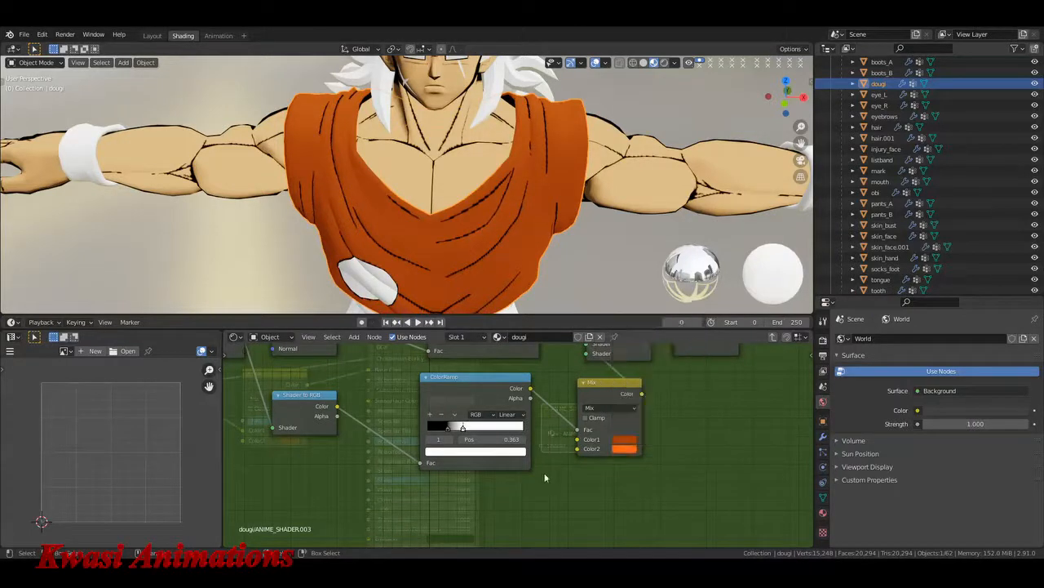
key(Tab)
middle_drag(563, 416, 581, 466)
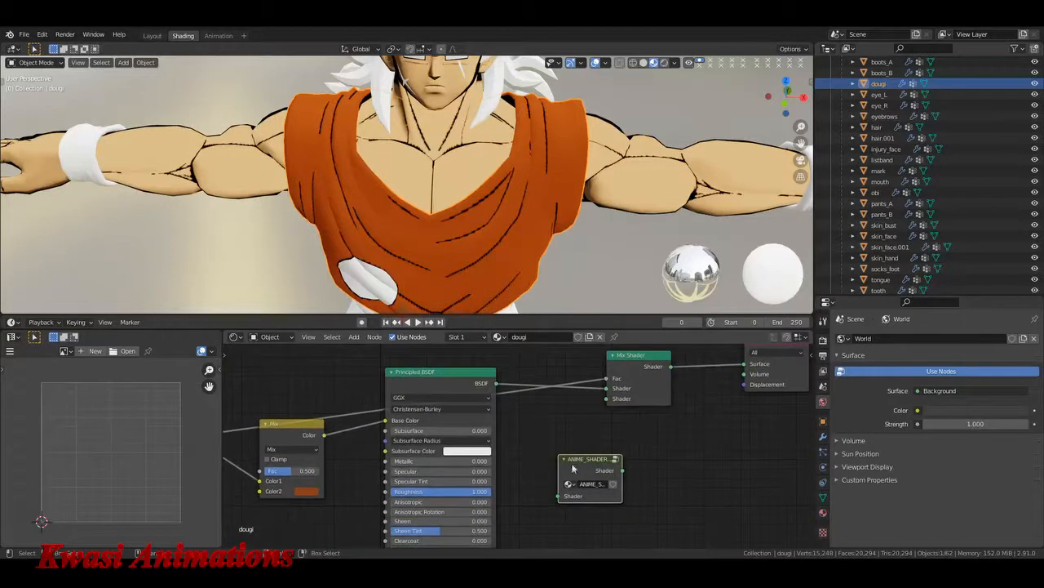
Step: Insert the ANIME_SHADER group between the dougi Principled BSDF and Mix Shader and set its ColorRamp stops to about 0.083 and 0.105
drag(586, 462, 587, 402)
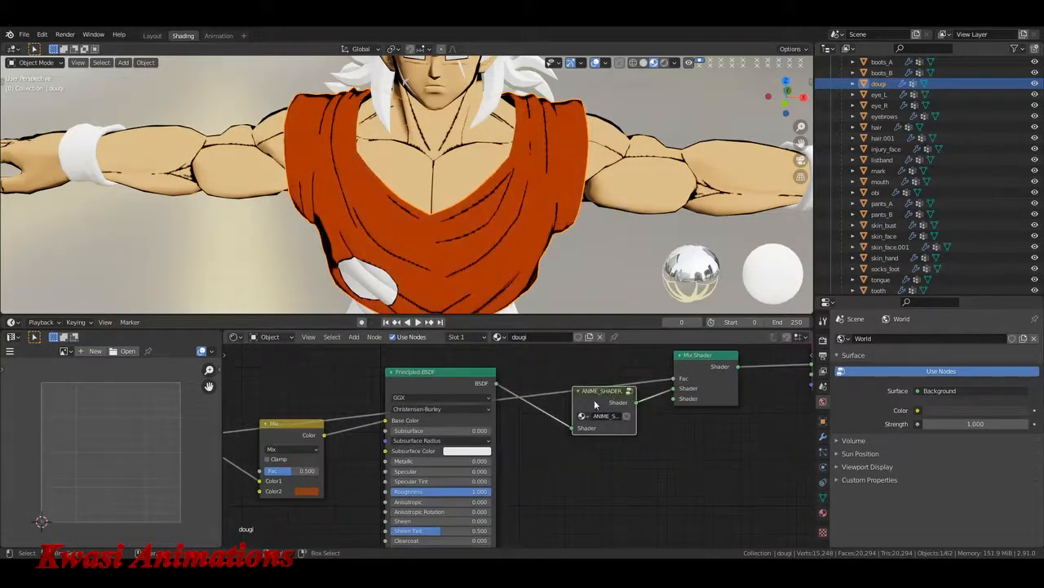
key(Tab)
scroll(465, 484, up, 2)
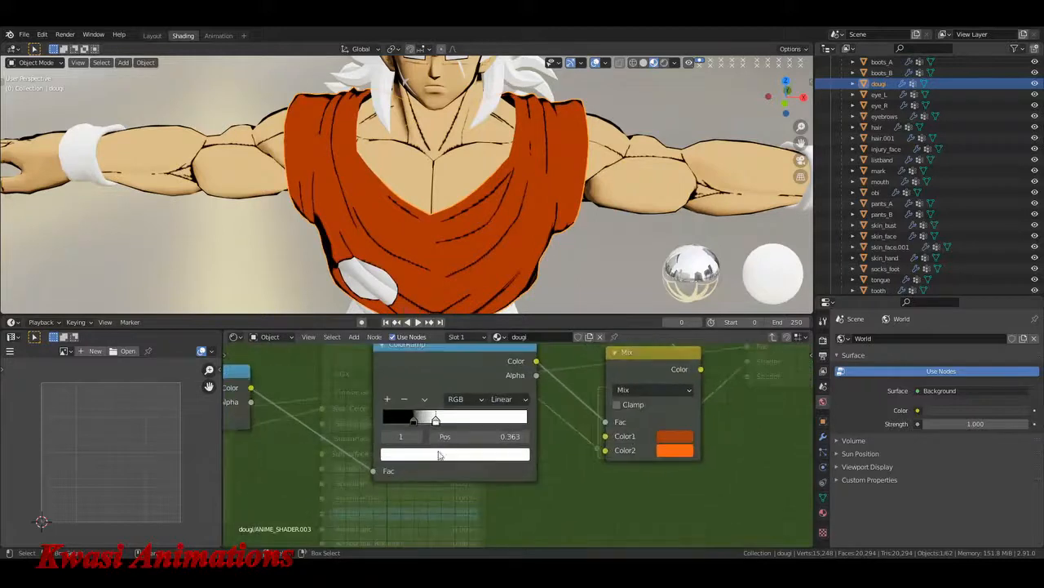
mouse_move(414, 421)
mouse_down()
mouse_move(388, 424)
mouse_move(414, 423)
mouse_move(396, 421)
mouse_up()
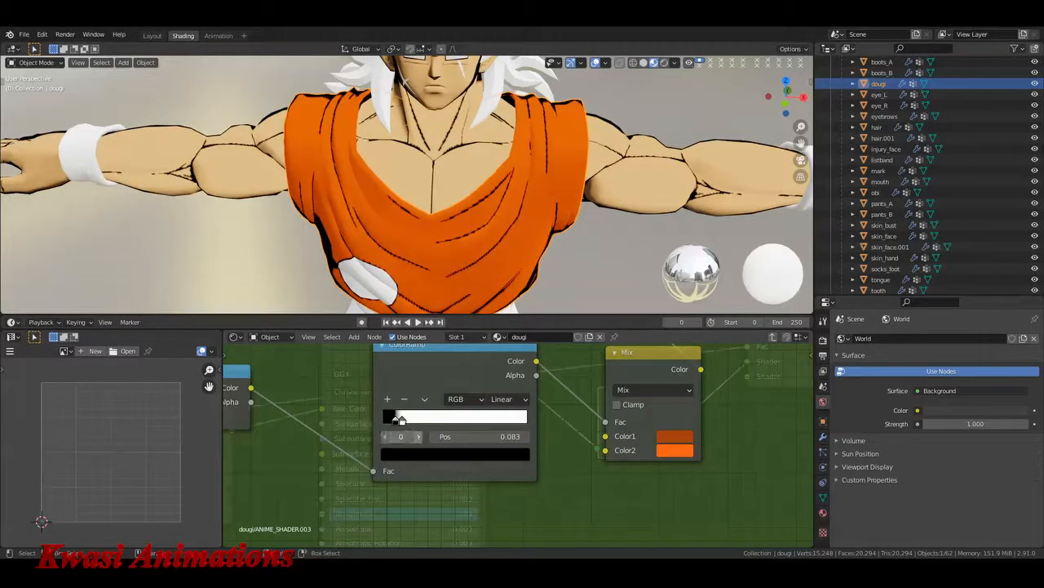
drag(400, 419, 397, 418)
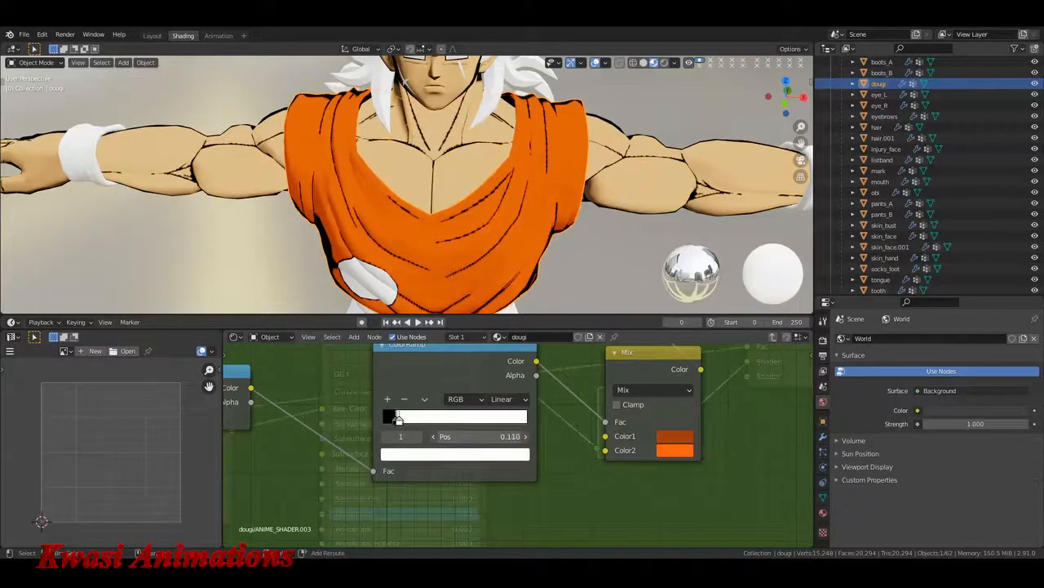
Step: Check the vest's shading in the viewport, leave the dougi shader group and save the file
scroll(504, 211, down, 3)
click(504, 211)
scroll(491, 194, up, 2)
key(ctrl+s)
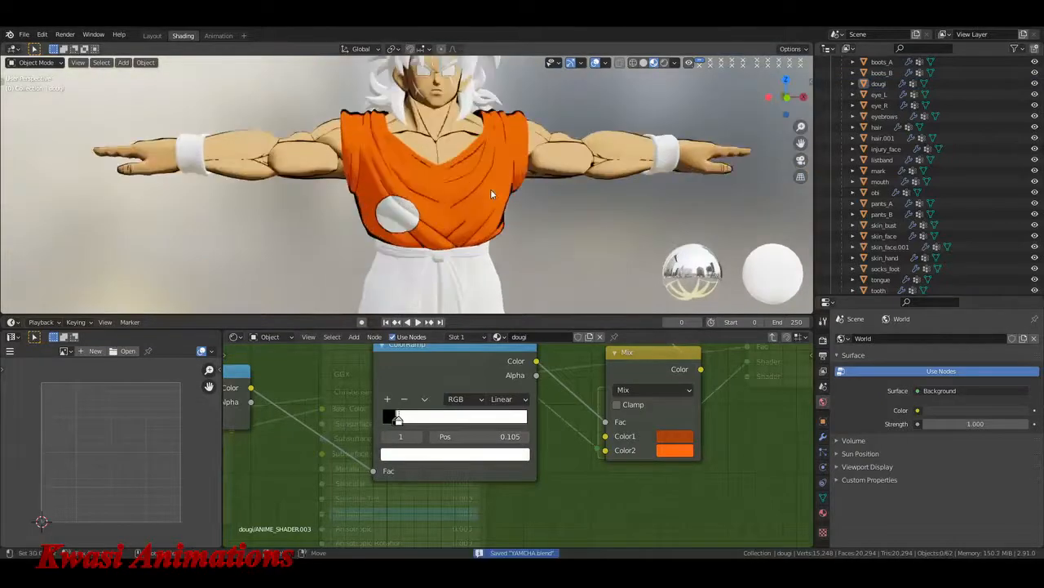
scroll(491, 192, up, 2)
middle_drag(491, 192, 383, 234)
middle_drag(413, 218, 637, 237)
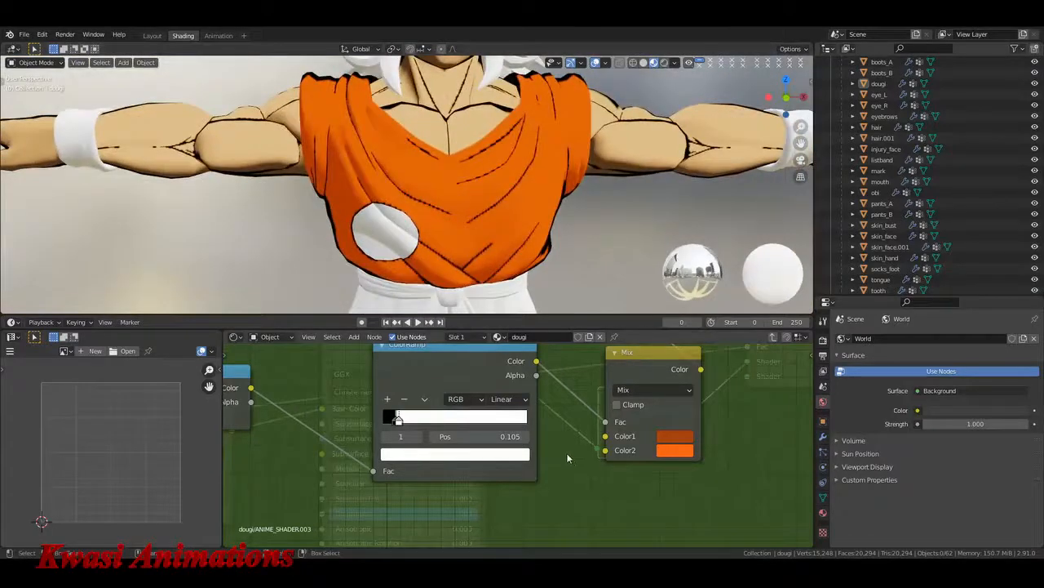
key(Tab)
scroll(566, 452, down, 3)
key(ctrl+s)
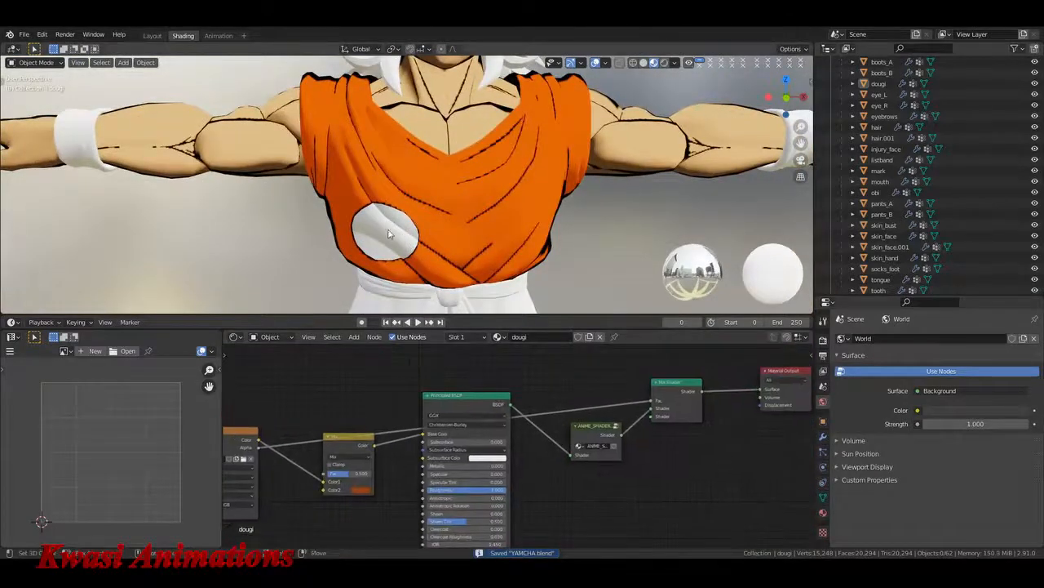
Step: Insert a Mix Shader between the mark emblem's Principled BSDF and Material Output, and set the Principled Metallic to 0
click(402, 228)
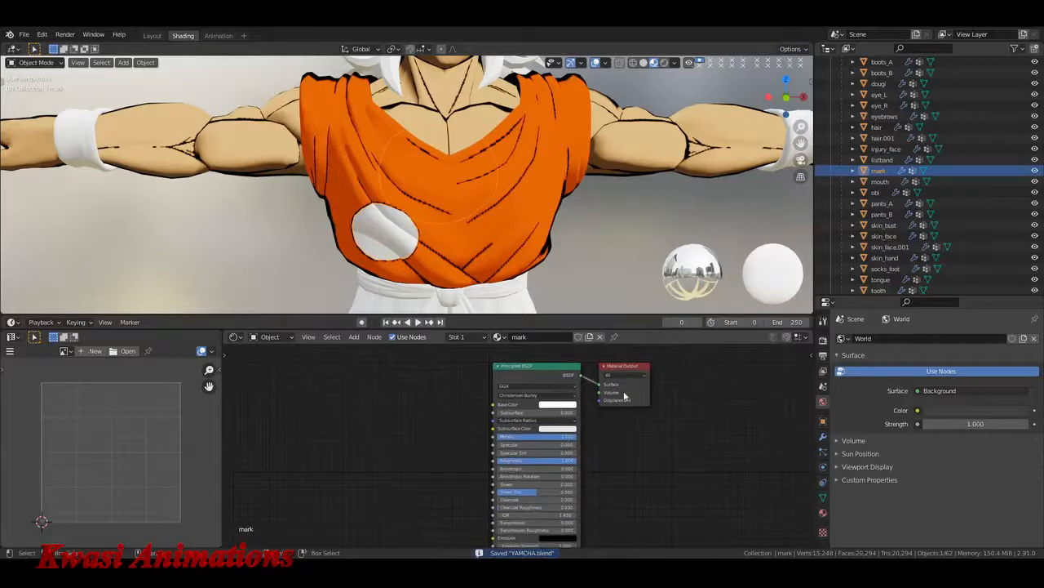
drag(625, 396, 714, 395)
key(shift+a)
text(AMI)
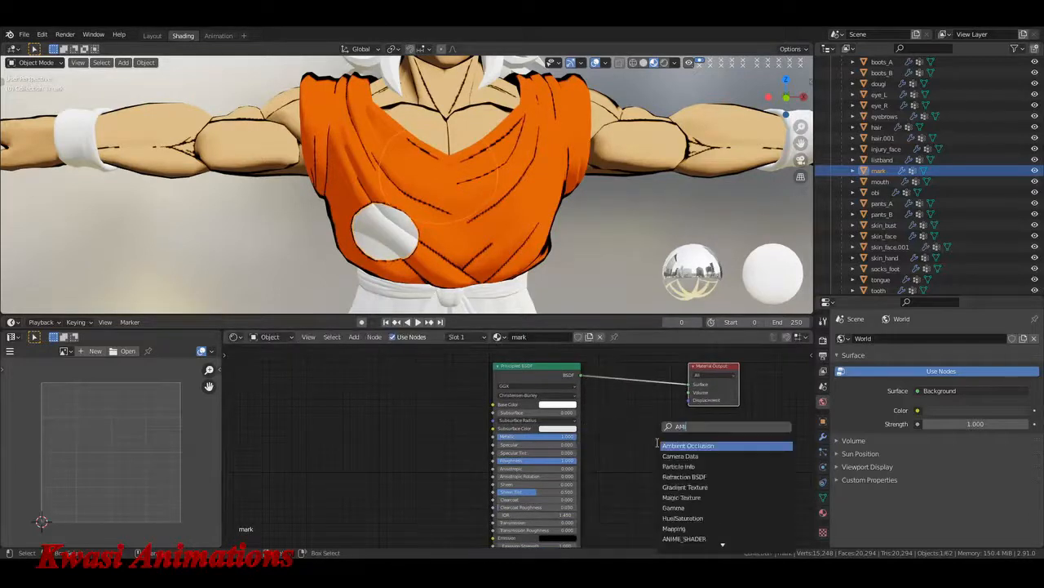
key(BackSpace)
key(BackSpace)
key(BackSpace)
text(MI)
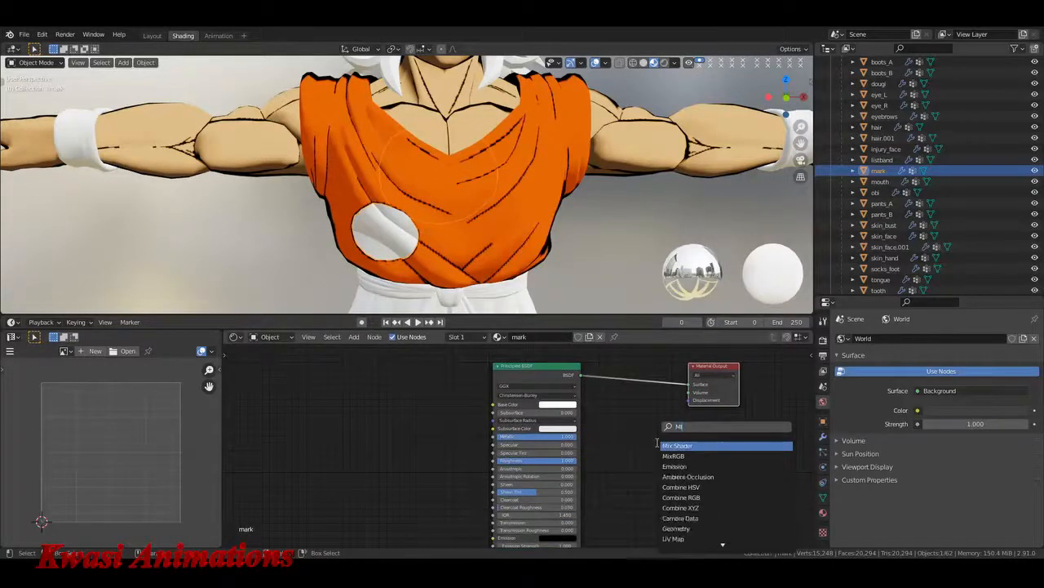
key(Return)
click(644, 357)
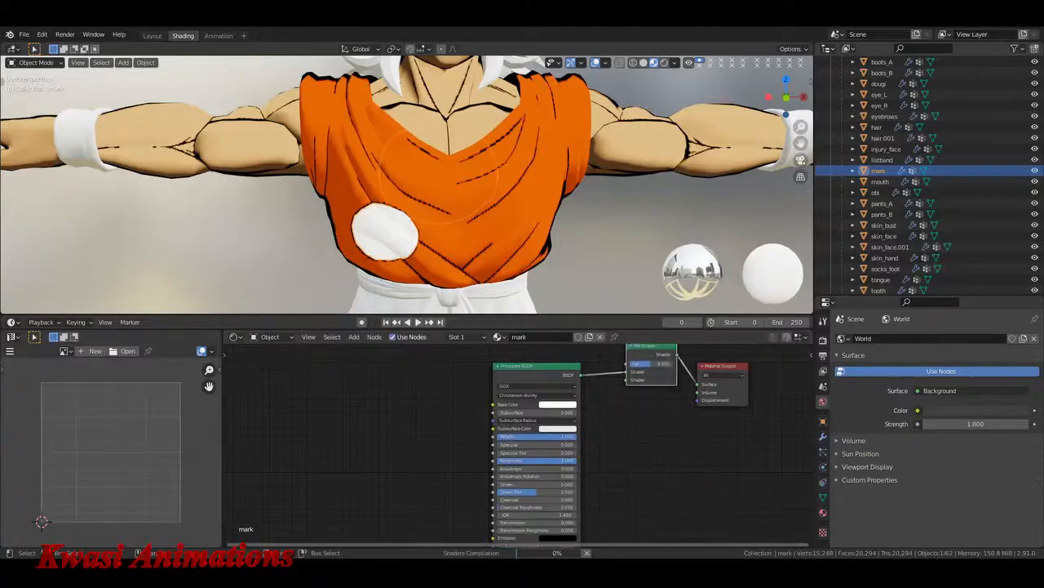
drag(560, 438, 489, 438)
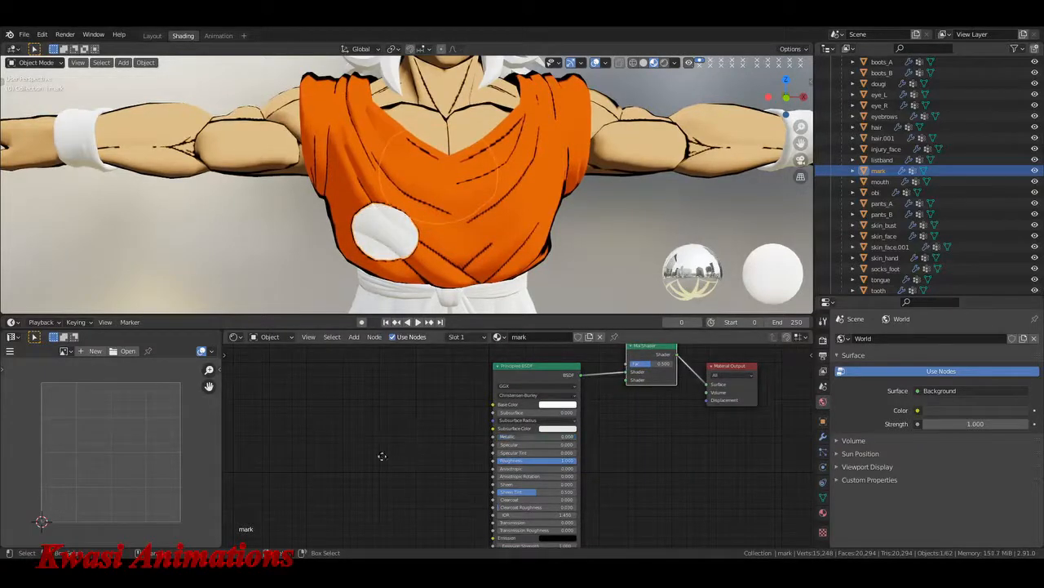
Step: Add an Image Texture node to the mark material and load DATA000.png from the YMC_000_Bust folder
middle_drag(382, 455, 443, 471)
key(shift+a)
text(image)
key(Return)
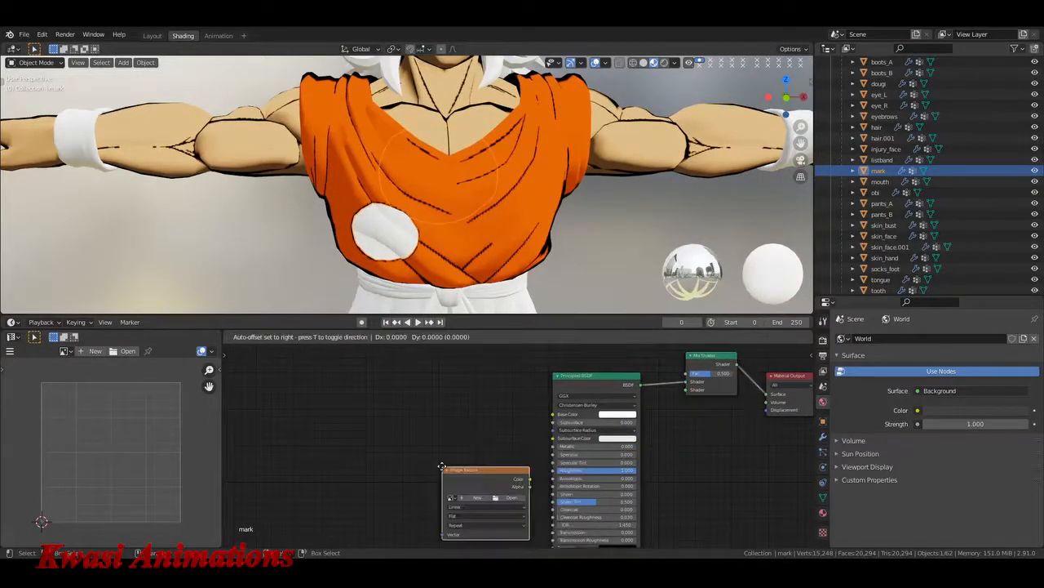
click(330, 377)
click(406, 416)
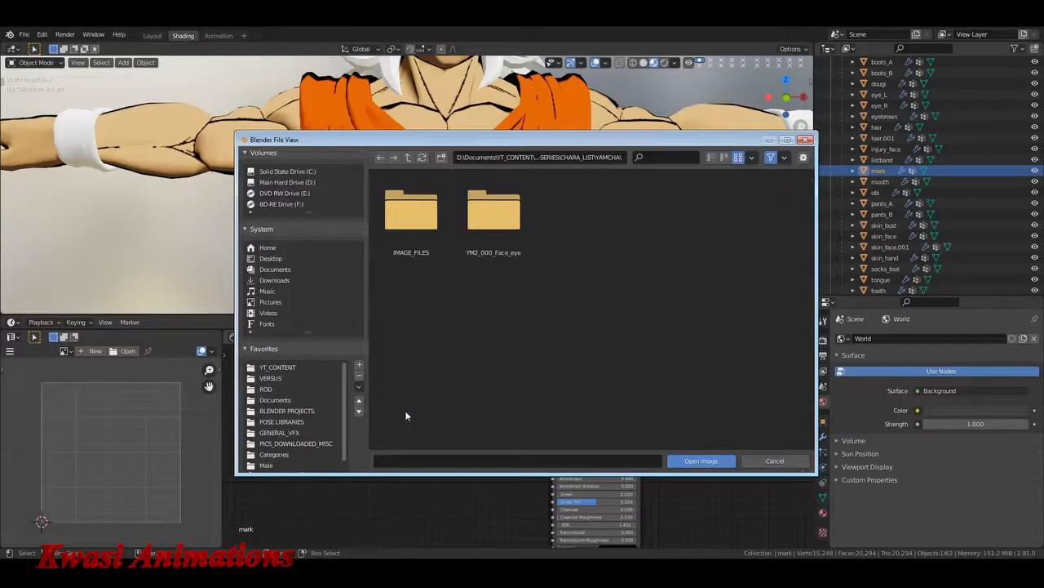
double_click(421, 231)
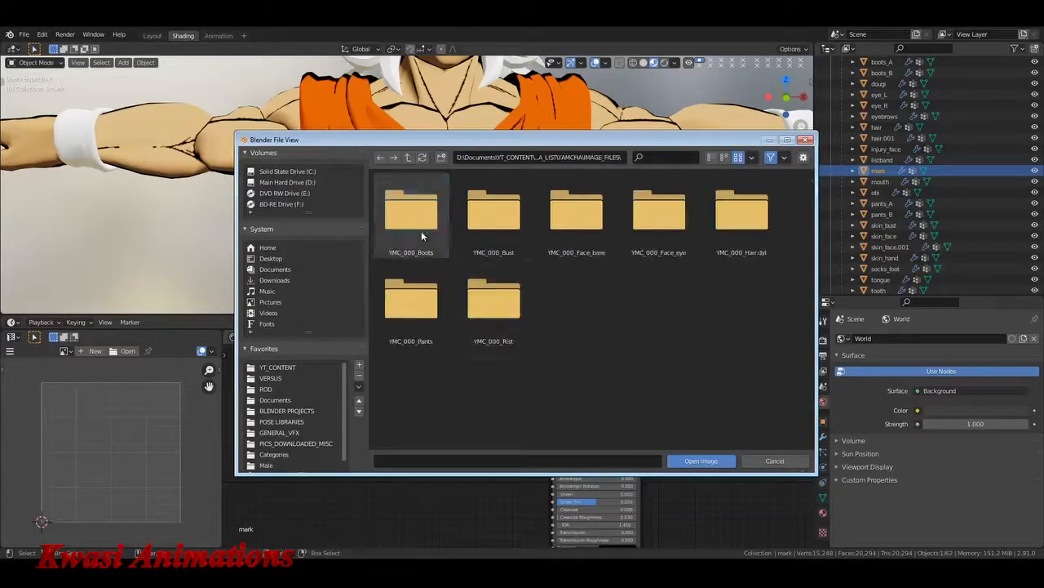
double_click(506, 230)
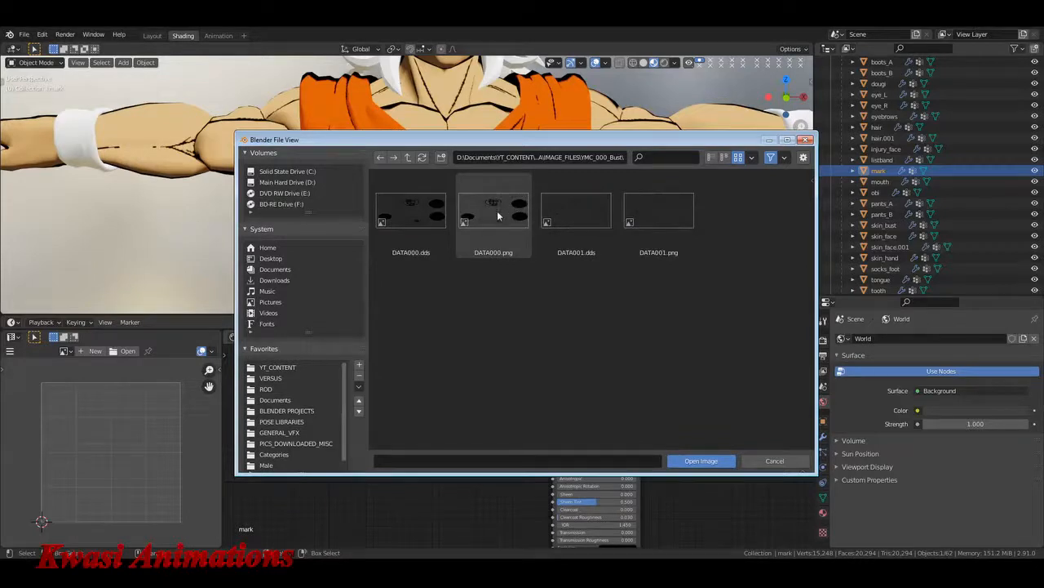
click(498, 215)
click(723, 461)
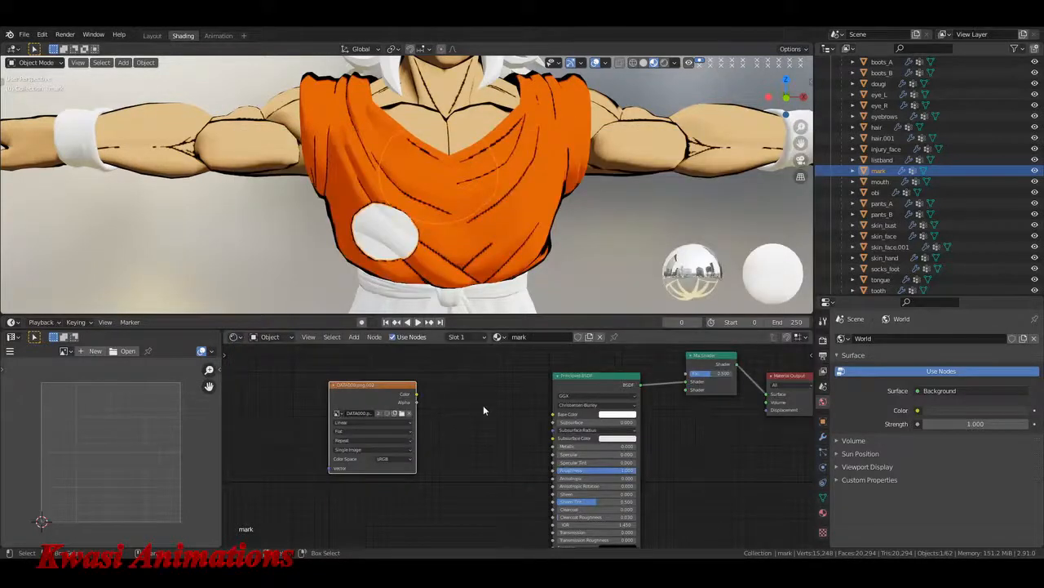
Step: Insert a MixRGB node between the mark texture's Color output and the Principled BSDF's Base Color, with the texture feeding Color1
key(shift+a)
text(MIX)
click(500, 435)
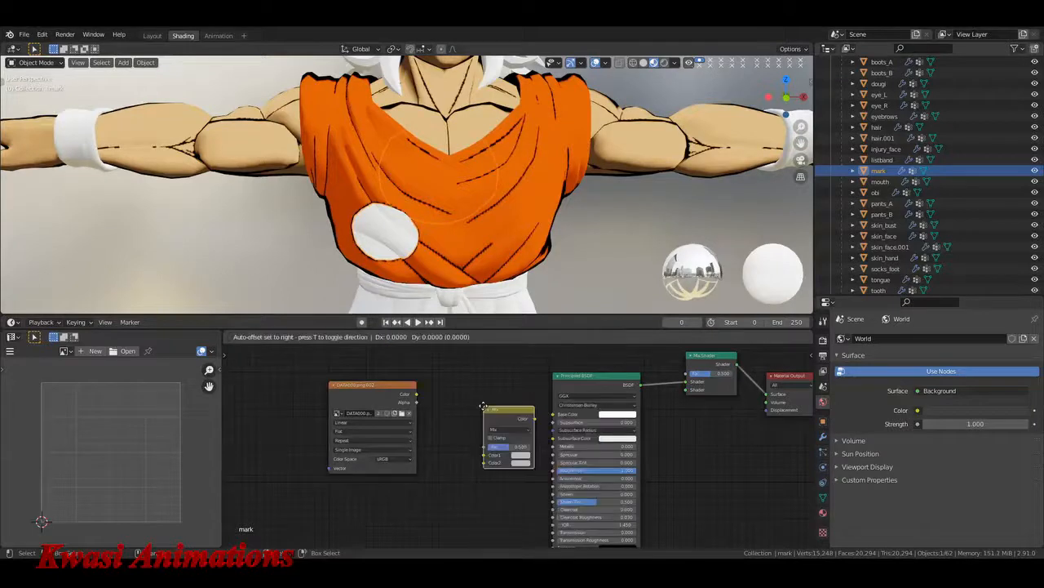
click(476, 472)
drag(417, 397, 554, 415)
drag(483, 444, 497, 412)
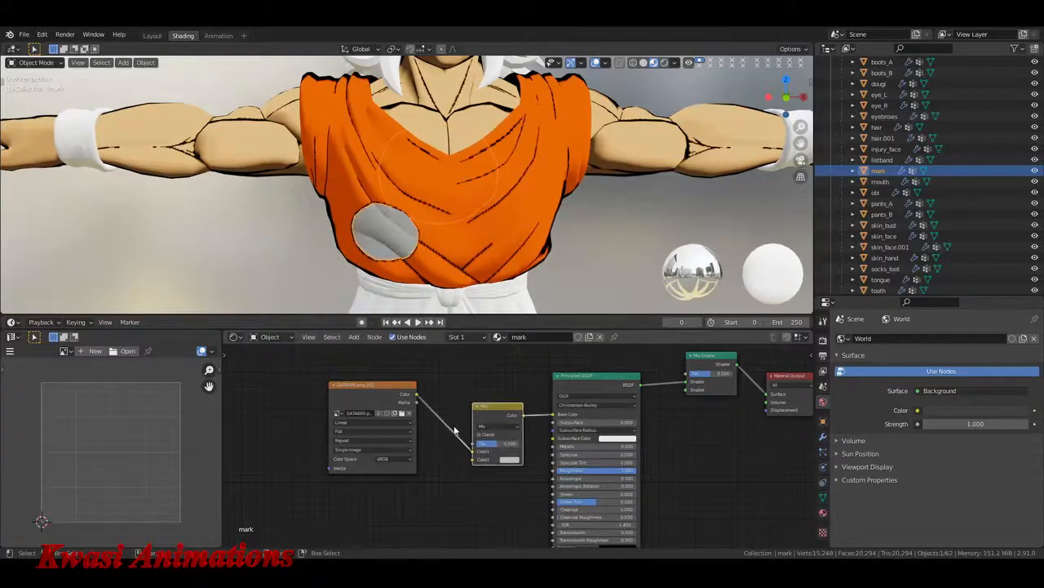
Step: Connect the mark texture's Alpha to the Mix Shader's Fac, set the Mix node's Color2 to white and space out the end nodes
drag(415, 401, 687, 374)
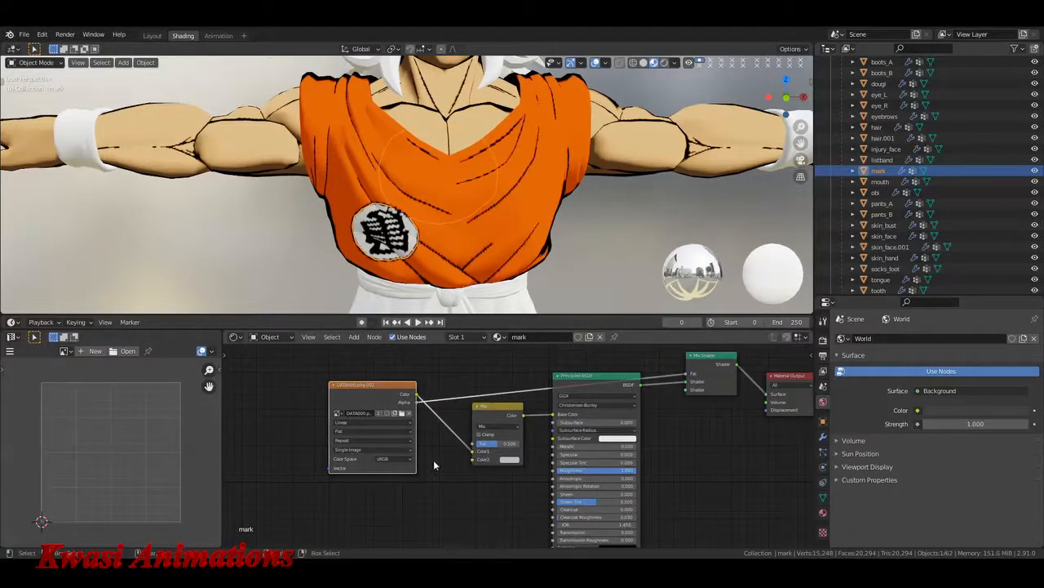
click(508, 459)
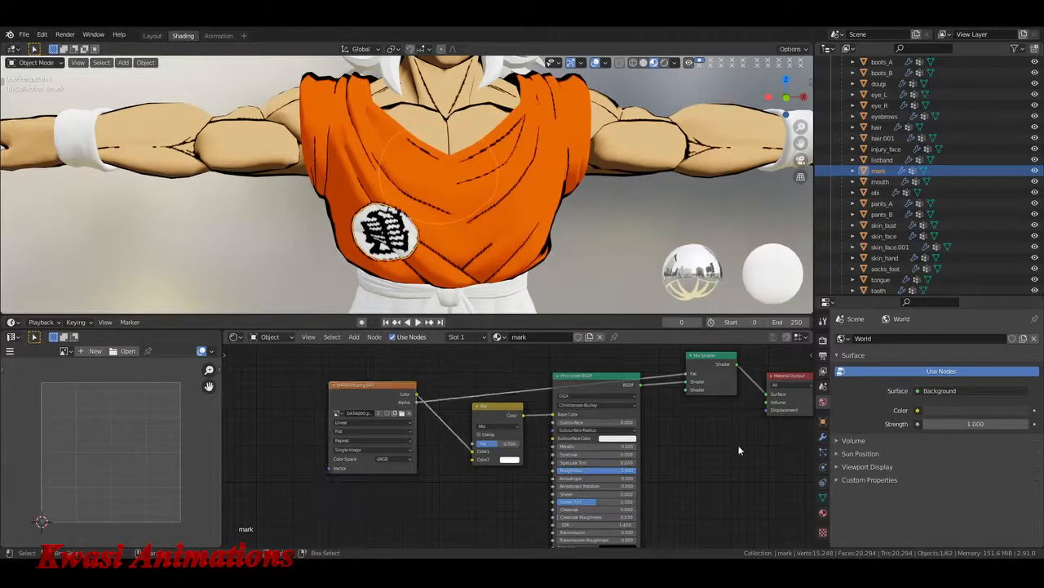
middle_drag(737, 429, 558, 411)
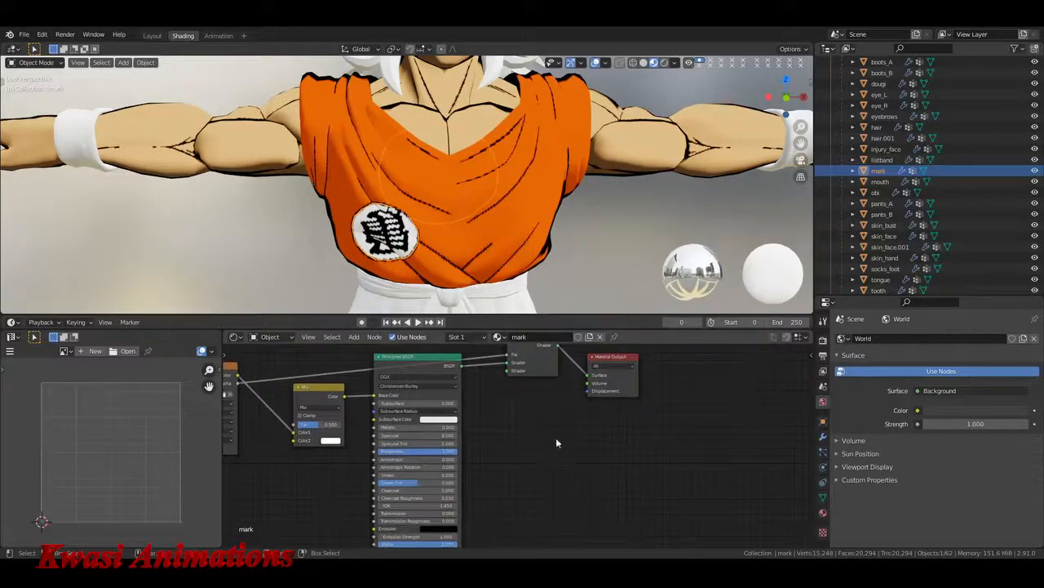
drag(612, 383, 625, 375)
drag(542, 368, 563, 371)
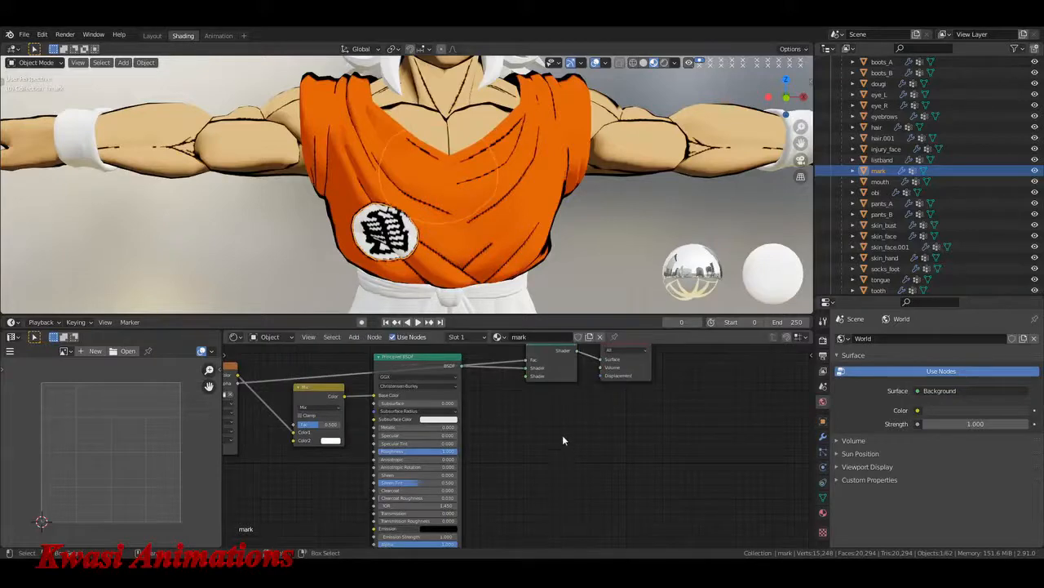
Step: Deselect the mark, inspect the vest from the back and front, and save the file
scroll(531, 253, down, 4)
right_click(514, 245)
middle_drag(412, 236, 555, 225)
scroll(427, 233, up, 4)
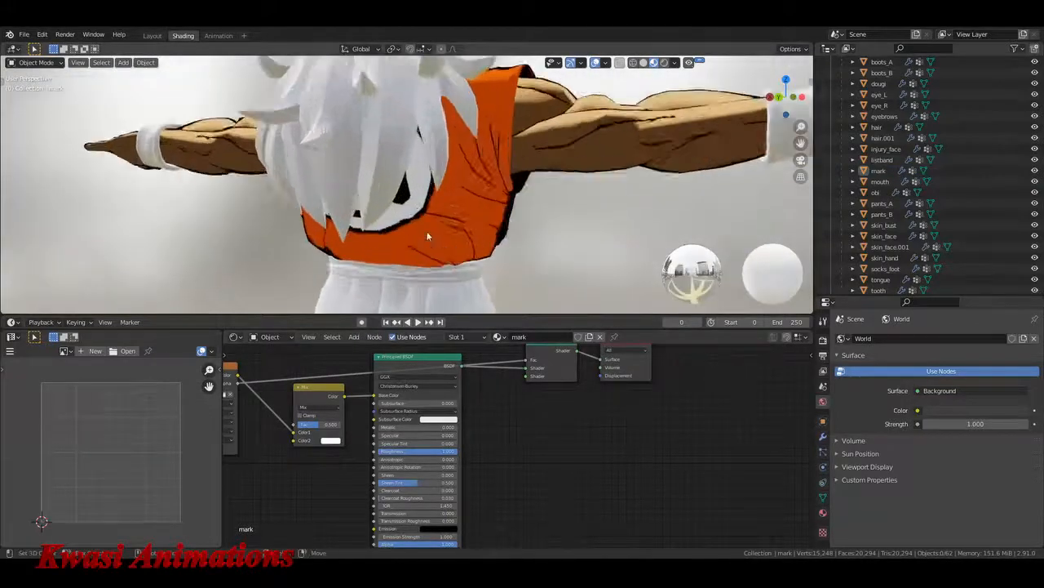
mouse_move(427, 236)
middle_down()
mouse_move(506, 186)
mouse_move(437, 242)
middle_up()
scroll(510, 184, up, 2)
scroll(511, 184, down, 4)
key(ctrl+s)
scroll(437, 242, up, 2)
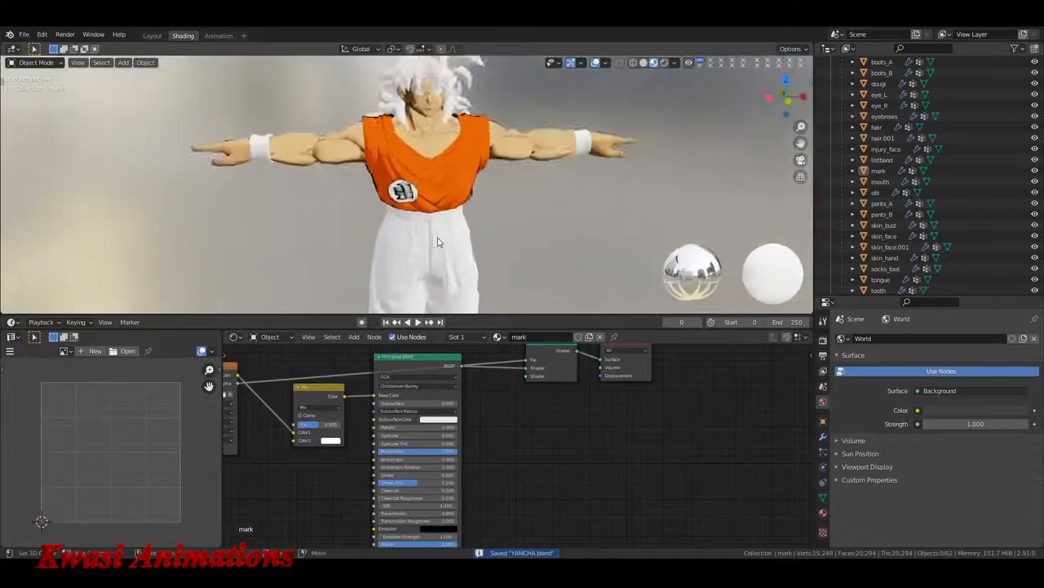
Step: Select the pants_A object and insert a Mix Shader between its Principled BSDF and Material Output
scroll(438, 241, up, 3)
click(492, 209)
scroll(530, 457, down, 1)
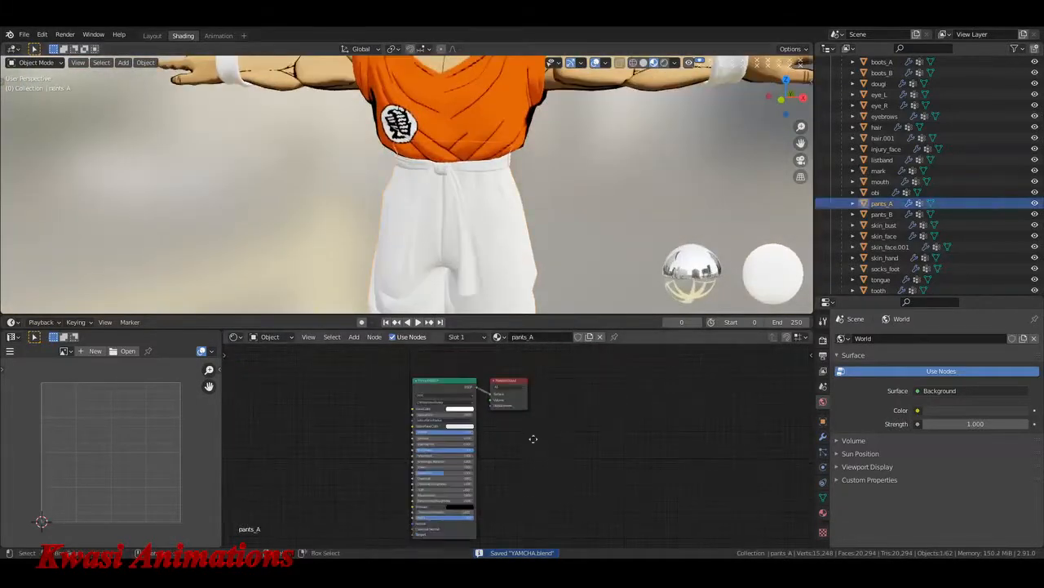
middle_drag(533, 439, 555, 433)
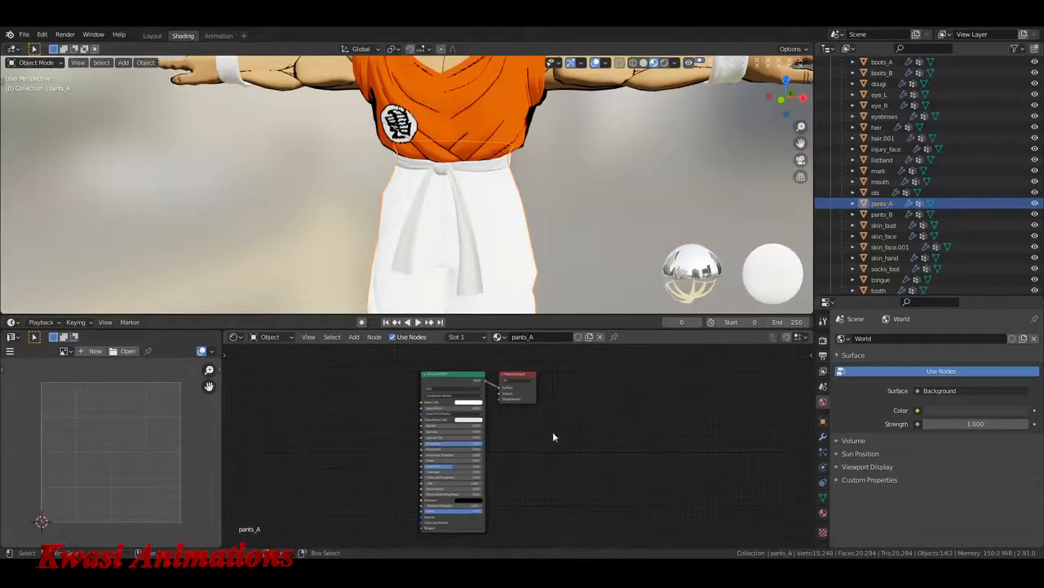
scroll(539, 447, up, 2)
drag(492, 417, 667, 405)
key(shift+a)
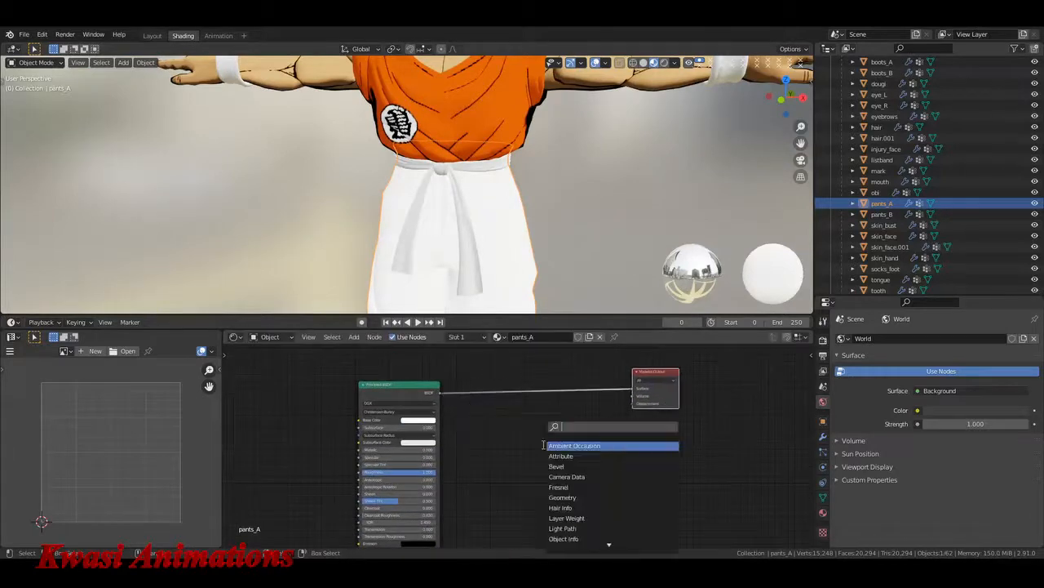
text(mix)
key(Return)
click(554, 376)
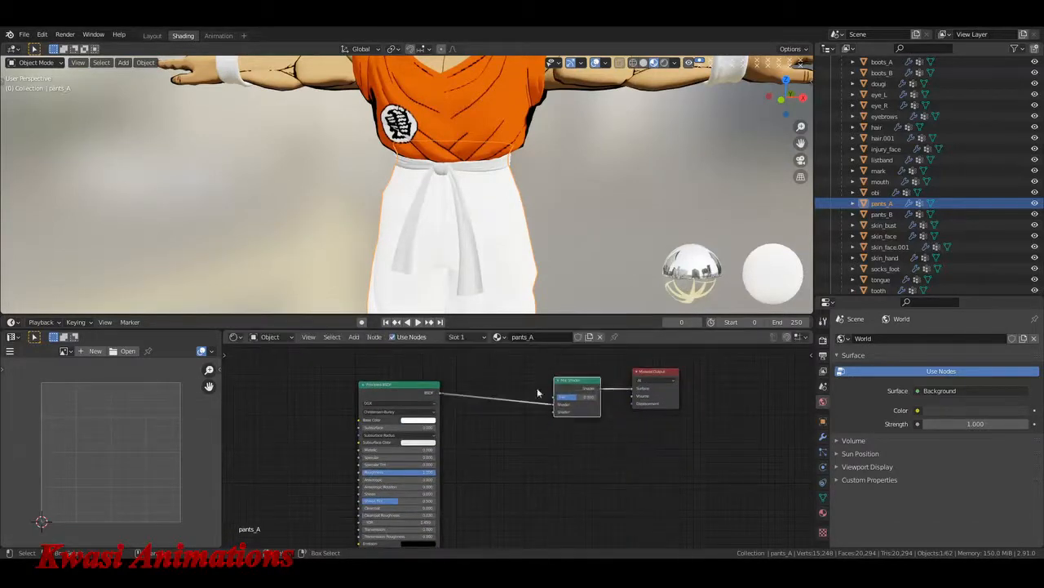
Step: Add a MixRGB node beside the pants_A Principled BSDF
ctrl+scroll(454, 432, left, 5)
key(shift+a)
text(mix)
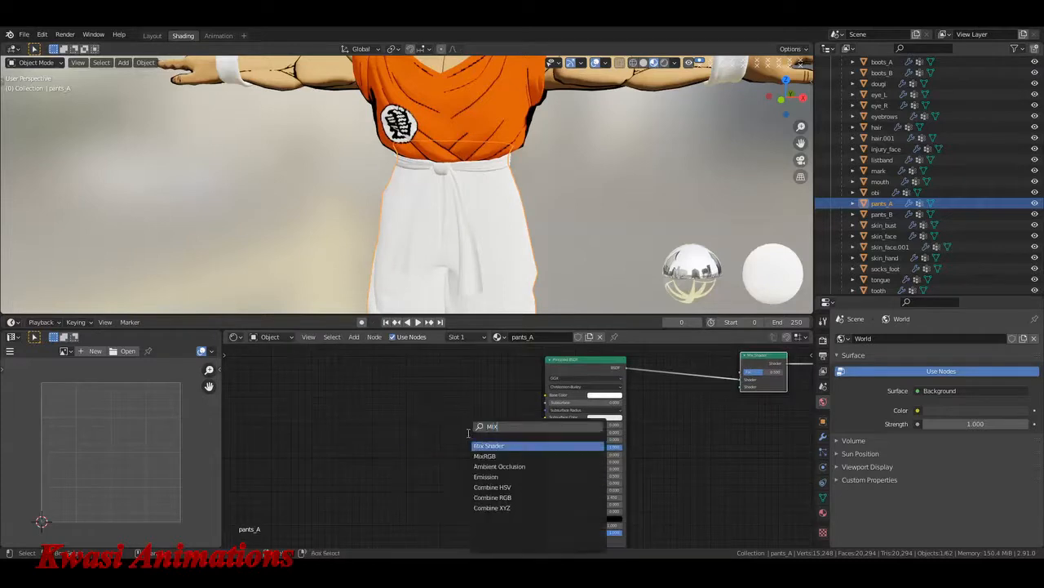
key(Return)
click(476, 406)
Step: Add an Image Texture node to the pants_A material and load DATA000.png from the YMC_000_Pants folder
key(shift+a)
text(image)
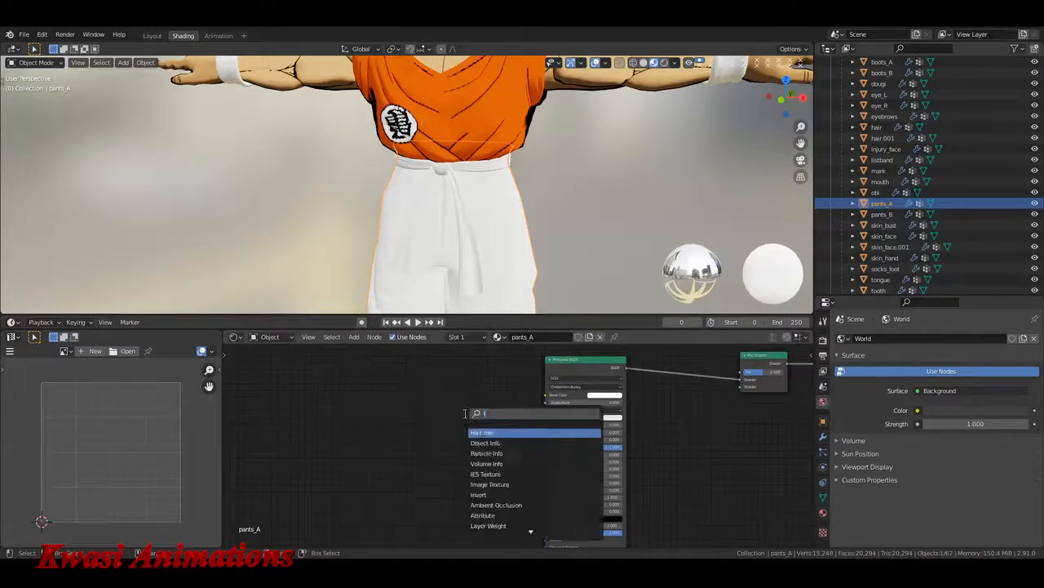
key(Return)
click(241, 387)
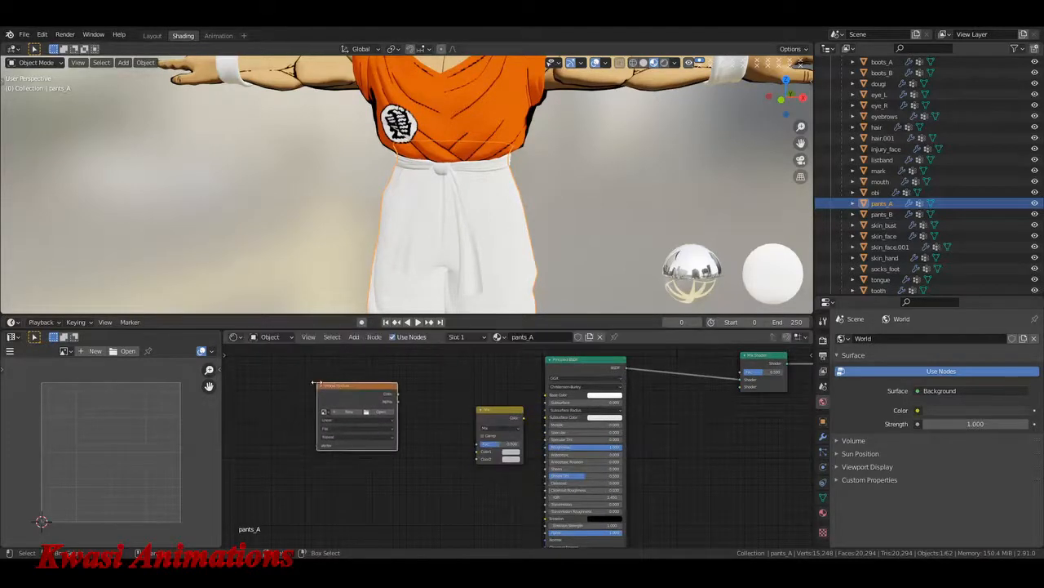
click(380, 414)
double_click(411, 213)
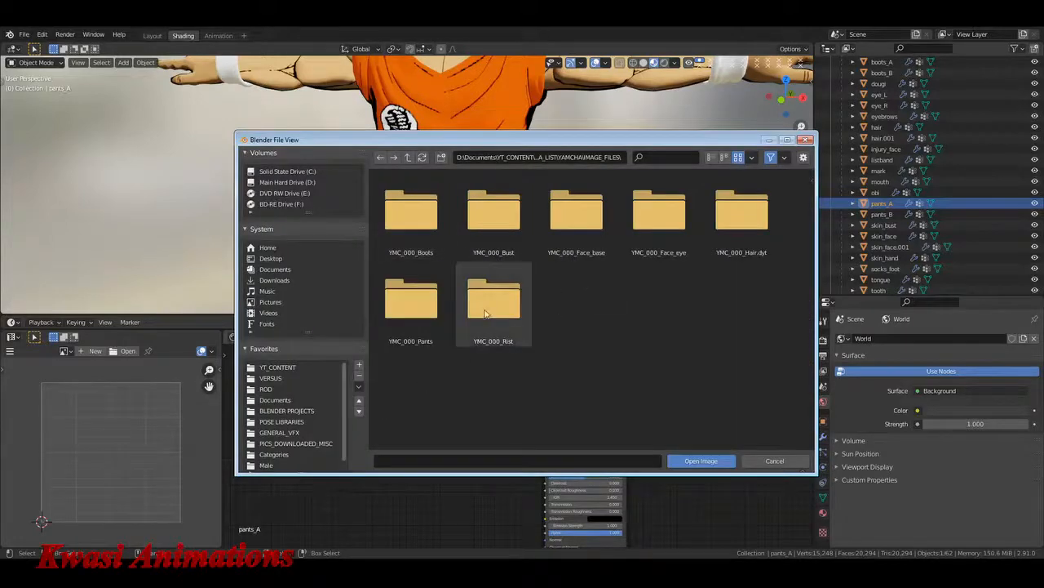
double_click(411, 300)
click(510, 222)
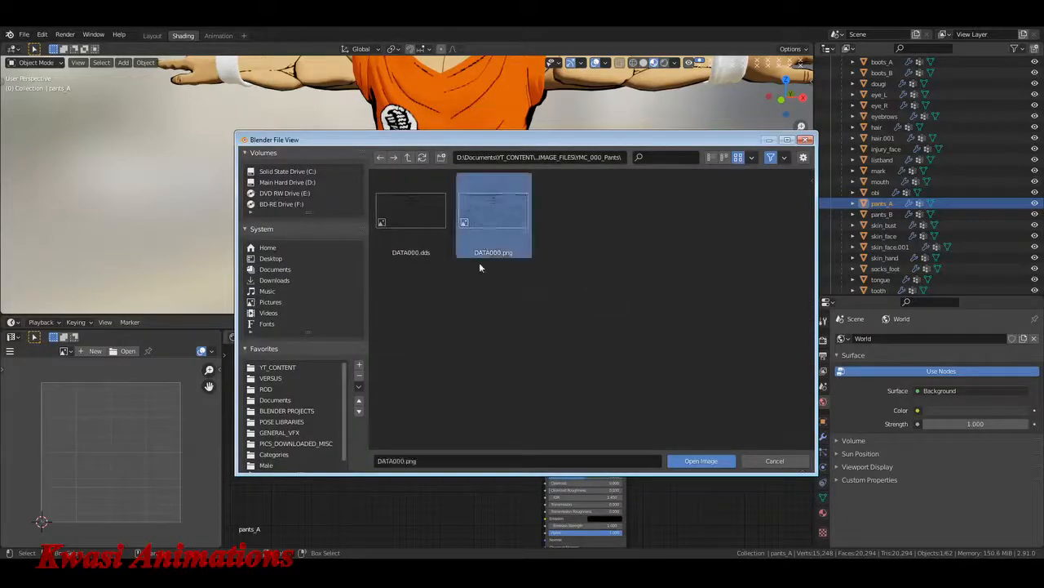
click(693, 461)
Step: Route the texture's colour through the MixRGB node into the pants_A Base Color and sample the vest's orange as Color2
drag(395, 393, 547, 395)
drag(515, 460, 505, 430)
click(501, 428)
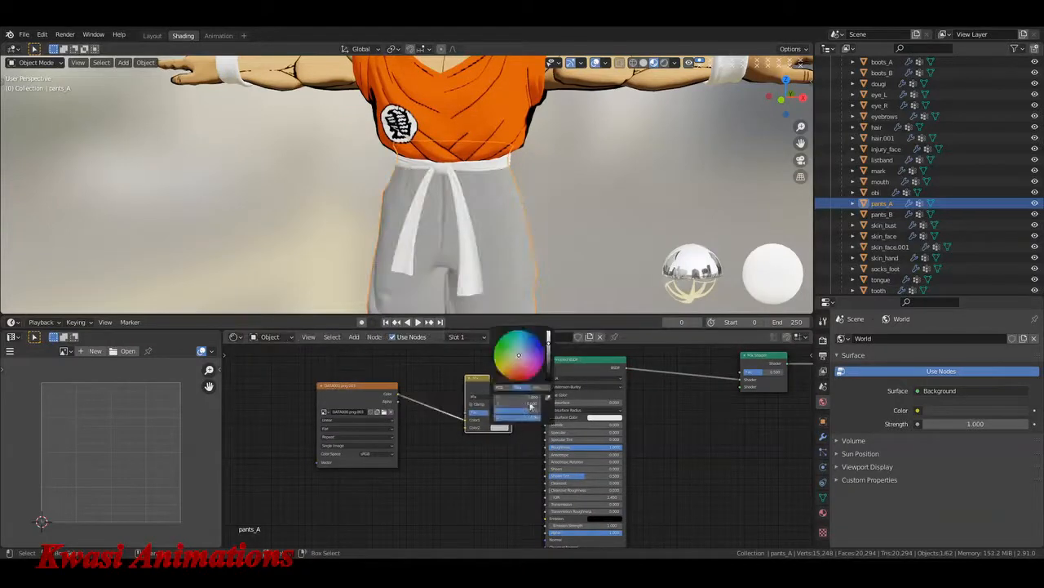
click(469, 145)
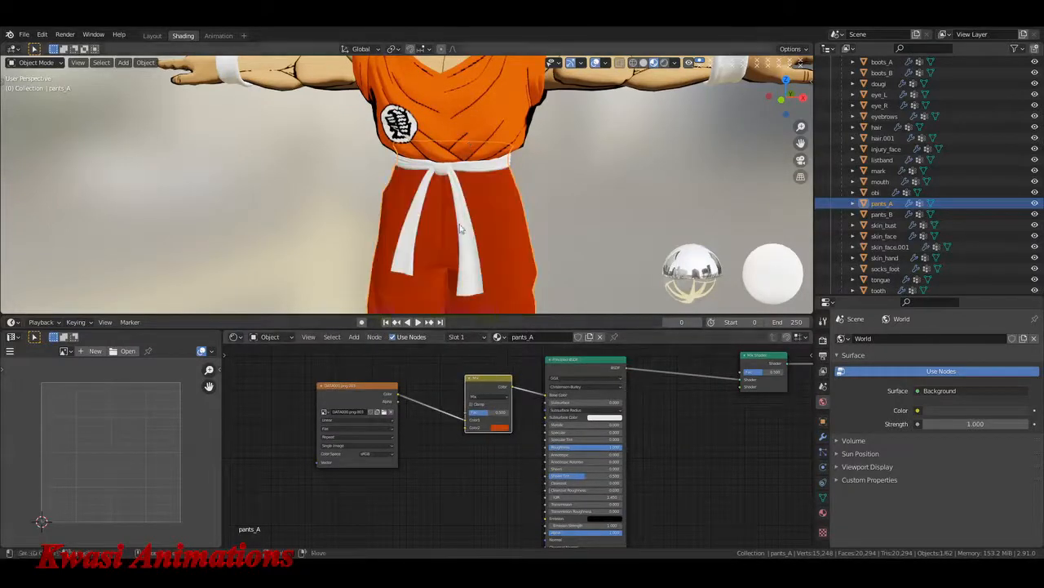
click(501, 428)
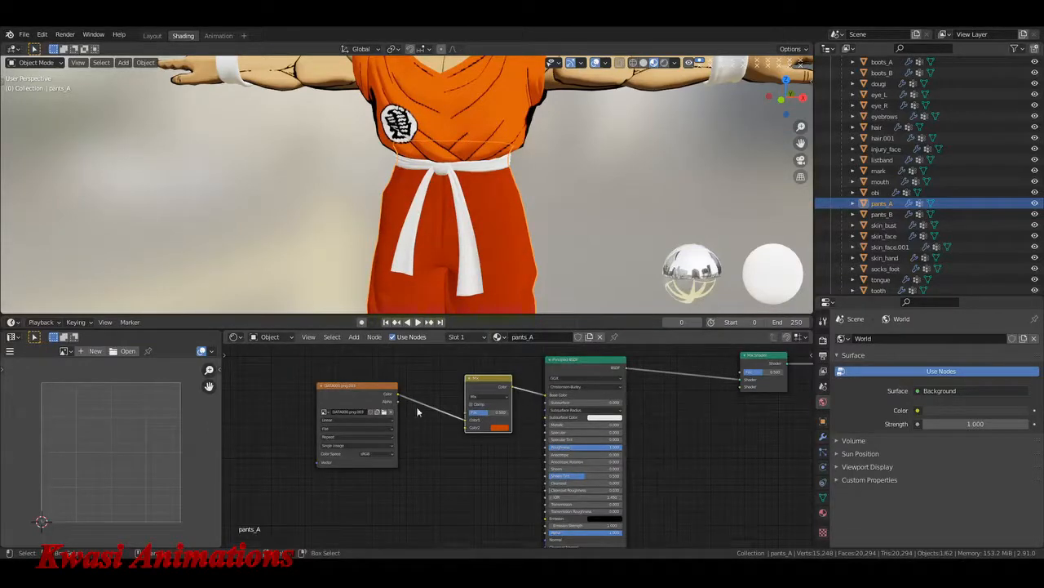
Step: Link the pants texture's Alpha output to the Mix Shader's Fac input
click(399, 403)
drag(526, 415, 742, 372)
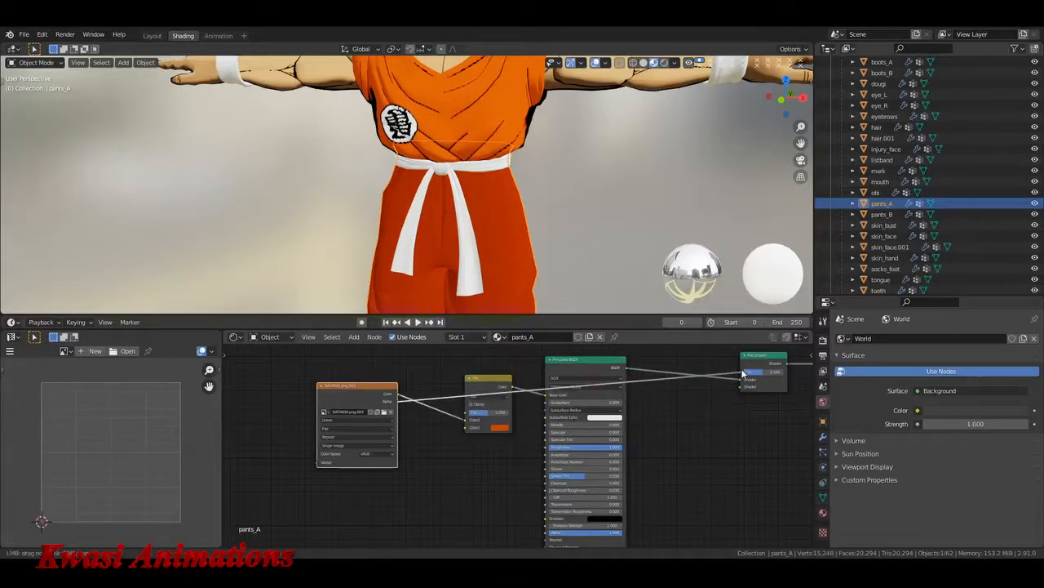
mouse_move(696, 429)
middle_down()
mouse_move(542, 423)
mouse_move(597, 426)
middle_up()
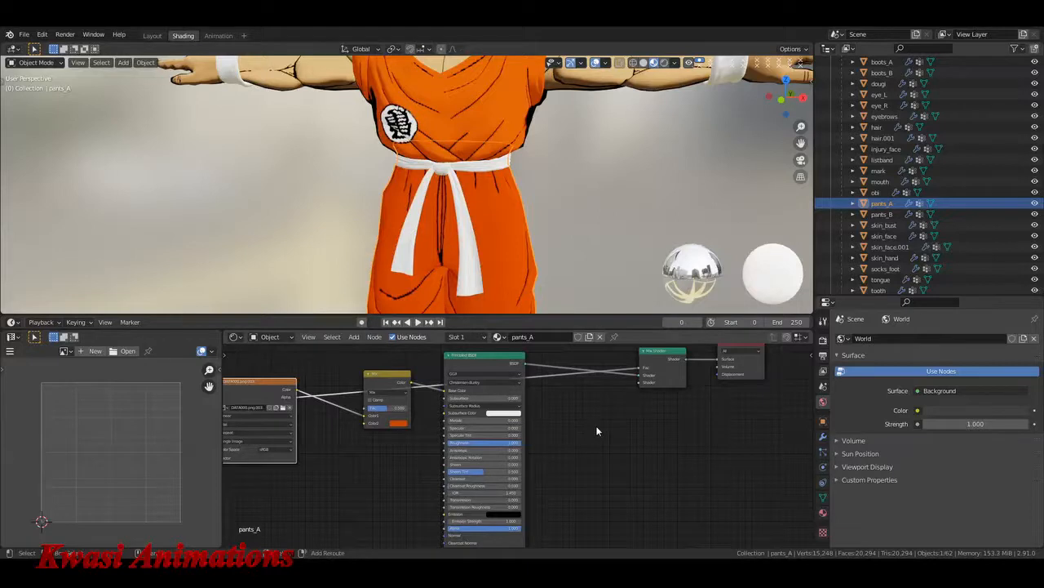
key(shift+a)
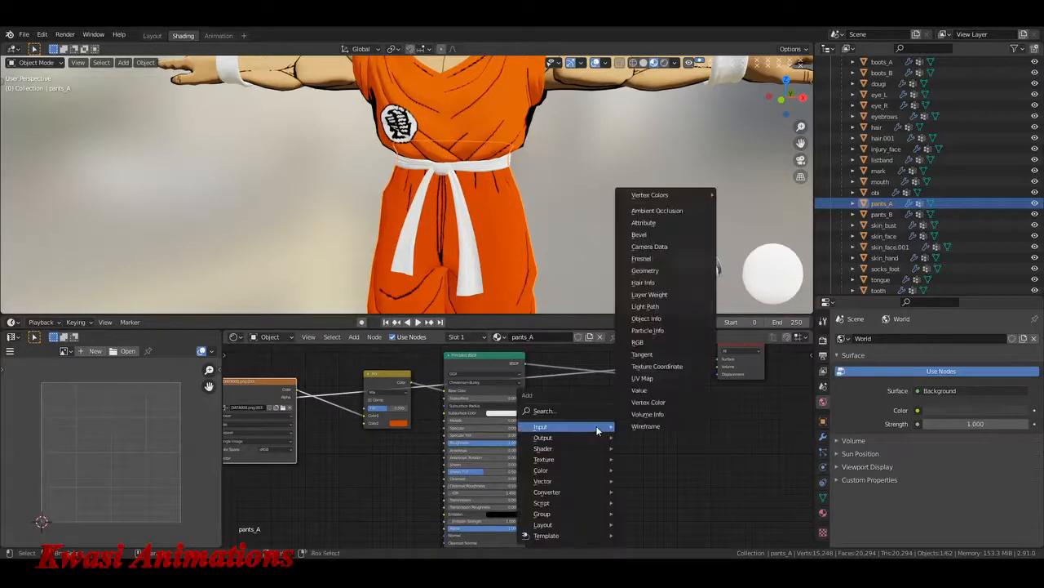
text(anime)
key(Return)
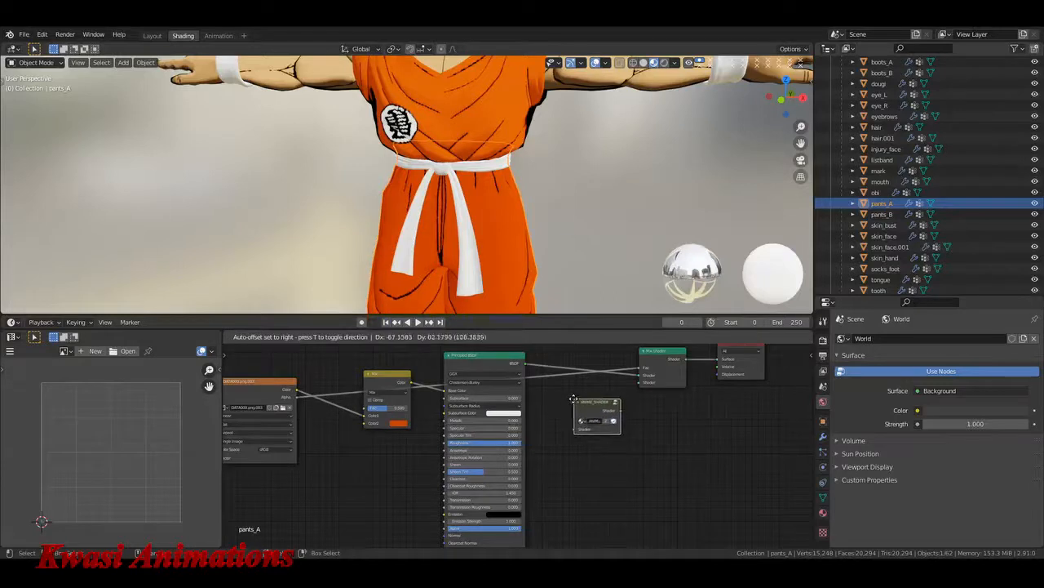
click(576, 402)
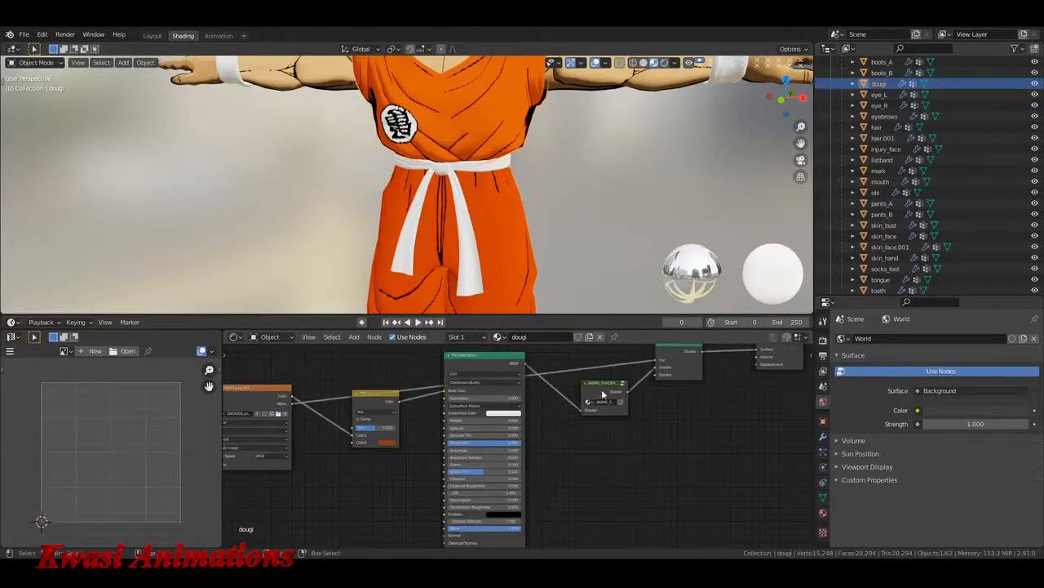
Step: Copy the ANIME_SHADER group node from the dougi material into pants_A, inserting it between the Principled BSDF and Mix Shader
click(602, 394)
key(g)
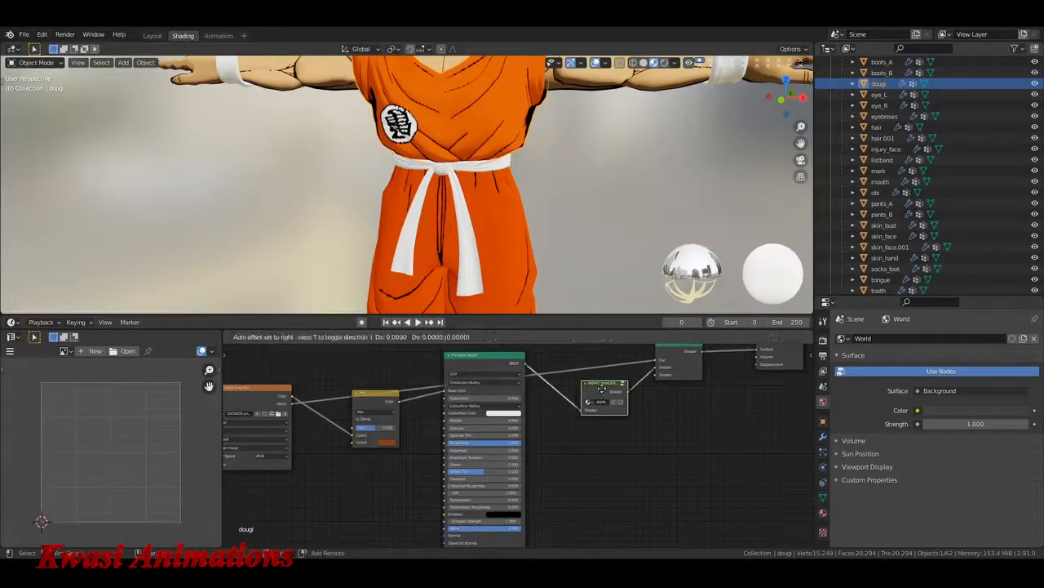
click(602, 389)
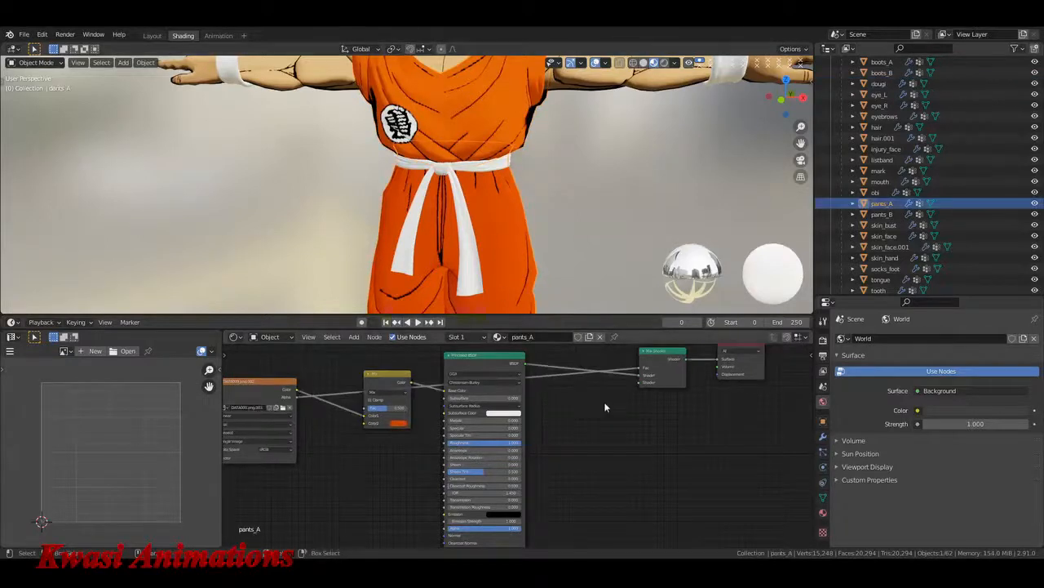
key(ctrl+v)
key(g)
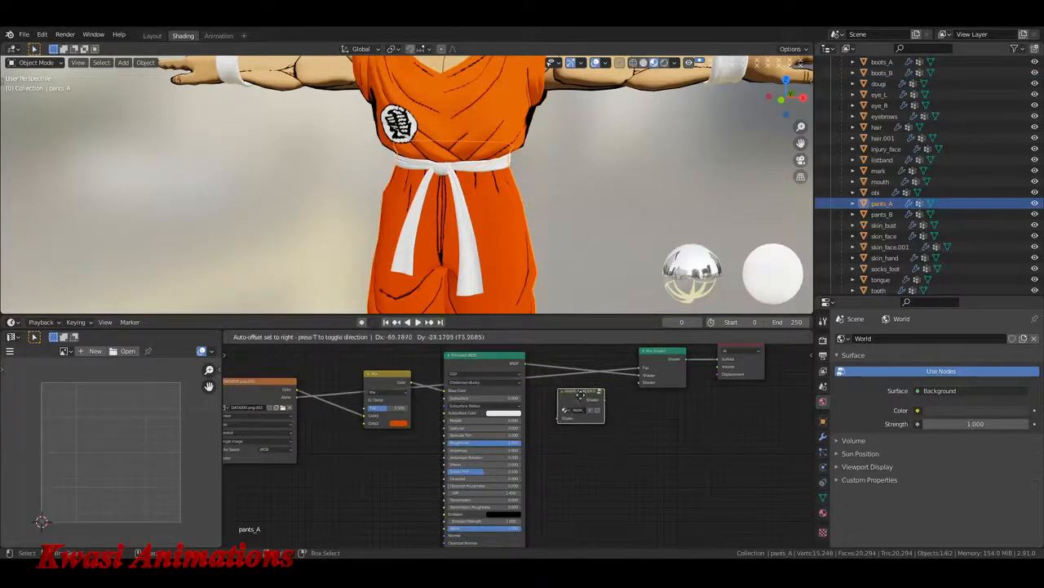
click(585, 354)
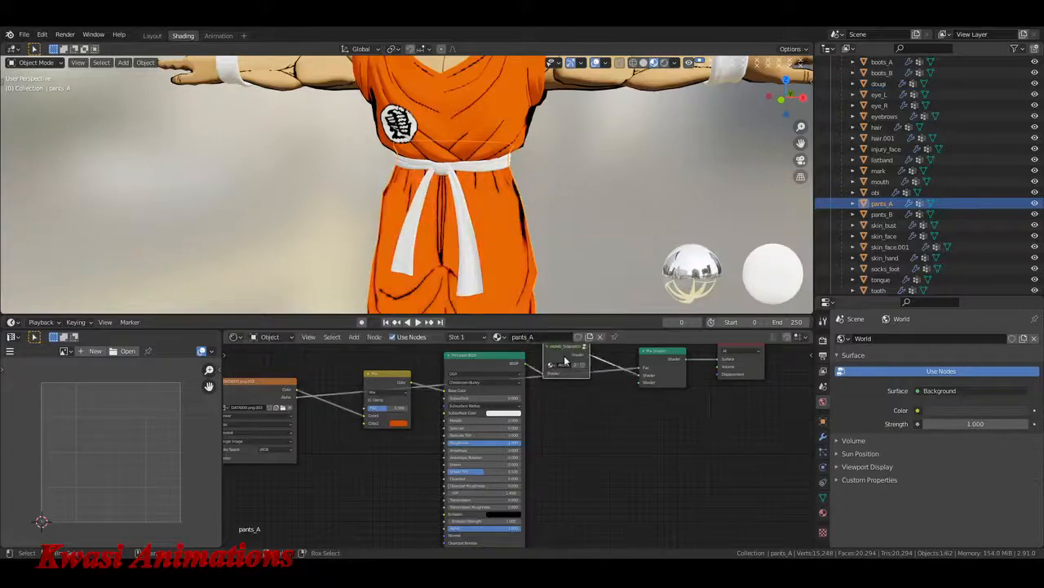
Step: Darken the orange Color2 of the pants_A MixRGB node to match the vest and save the file
scroll(532, 212, down, 2)
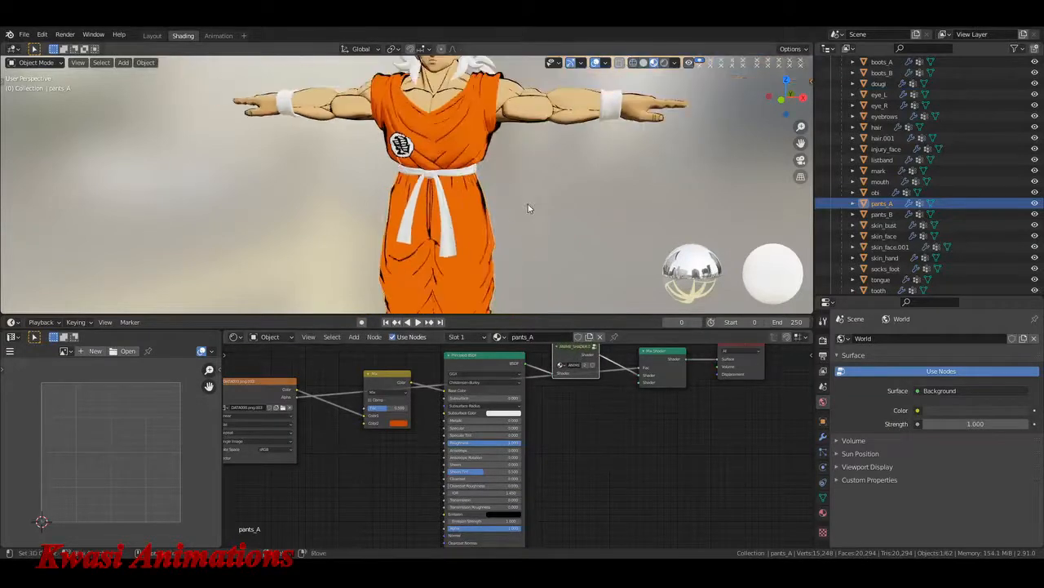
click(529, 207)
middle_drag(464, 220, 484, 227)
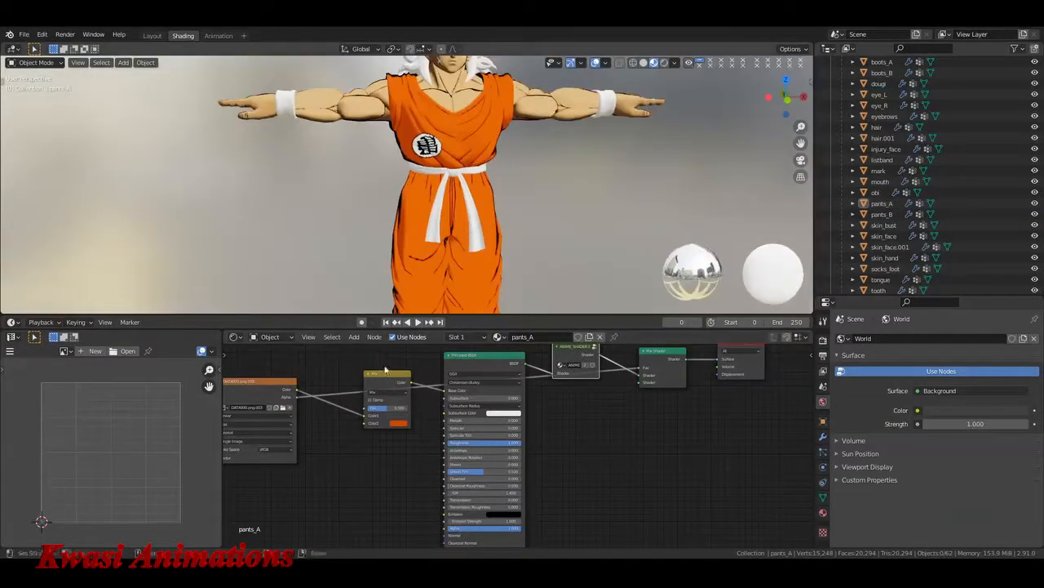
click(398, 424)
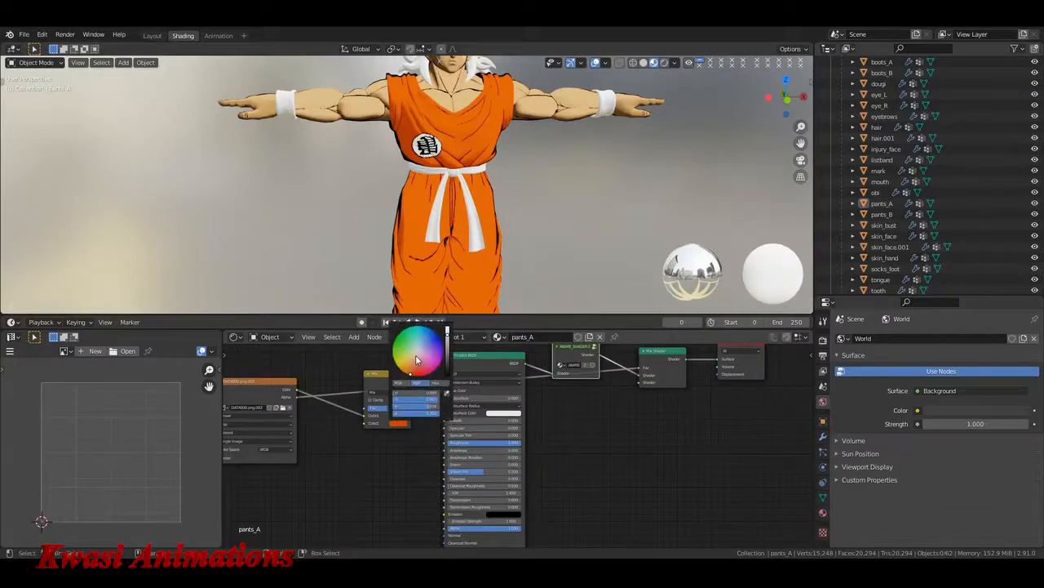
scroll(417, 360, down, 3)
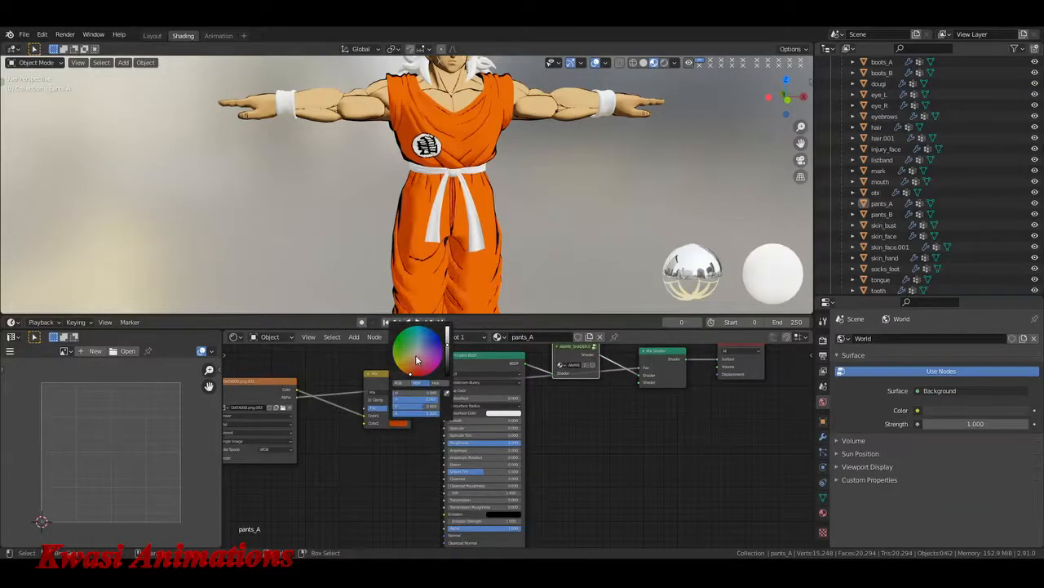
scroll(417, 360, down, 2)
scroll(417, 360, up, 2)
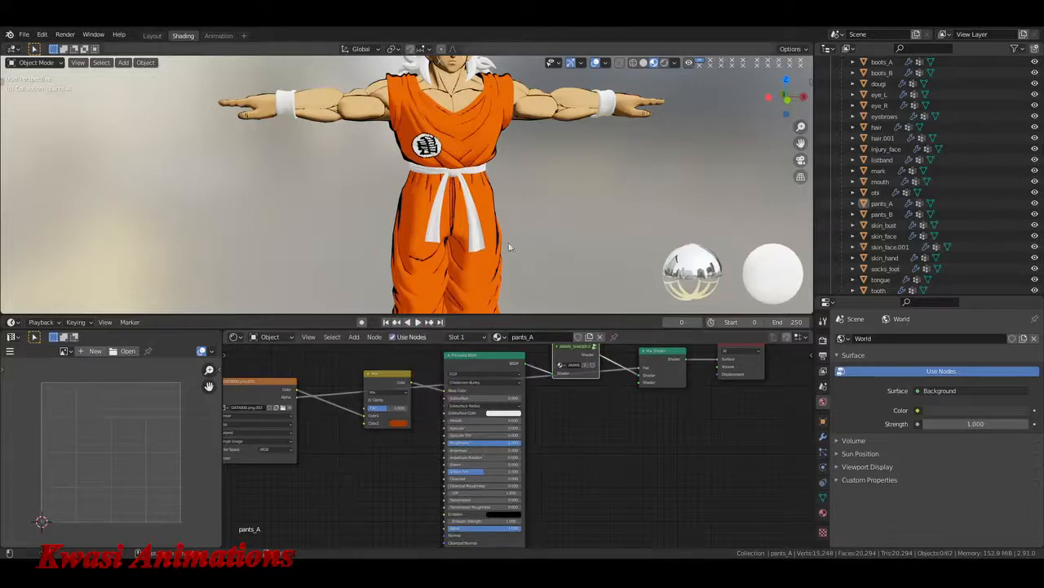
key(ctrl+s)
Step: Select the obi belt and insert a Mix Shader between its Principled BSDF and Material Output
middle_drag(556, 221, 457, 237)
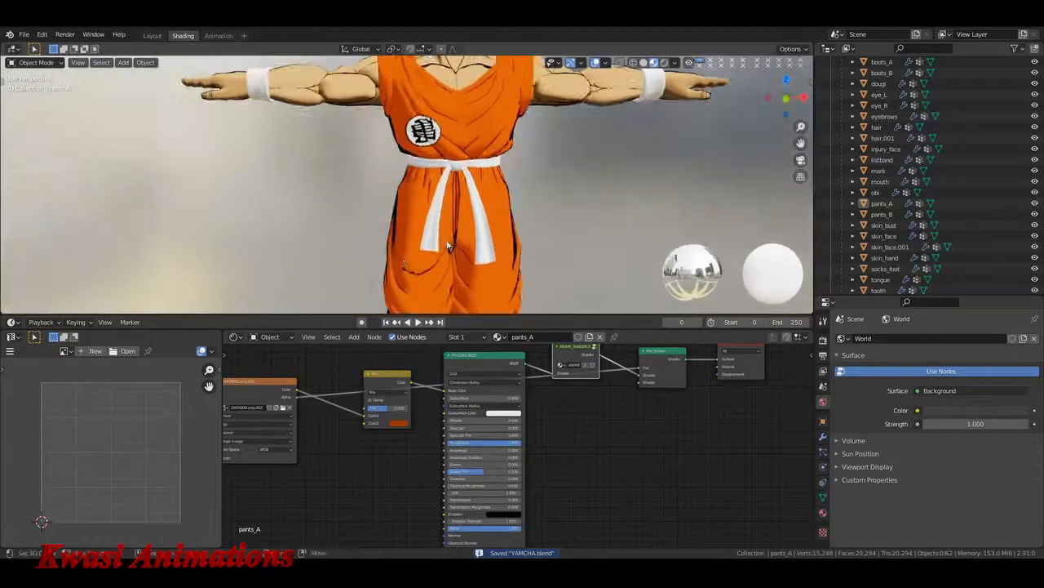
scroll(490, 195, up, 3)
scroll(489, 195, up, 2)
click(469, 208)
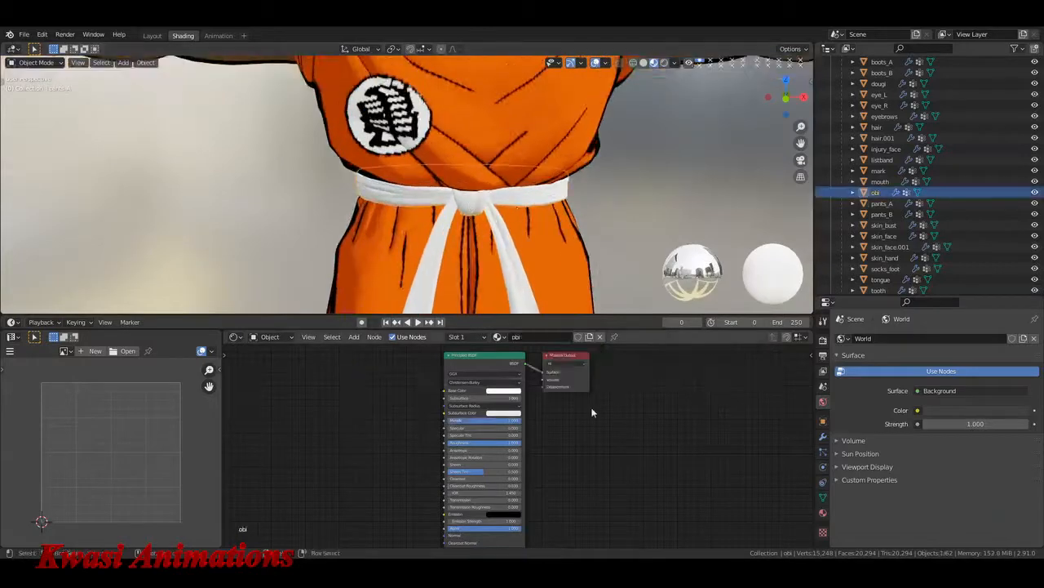
drag(566, 355, 702, 360)
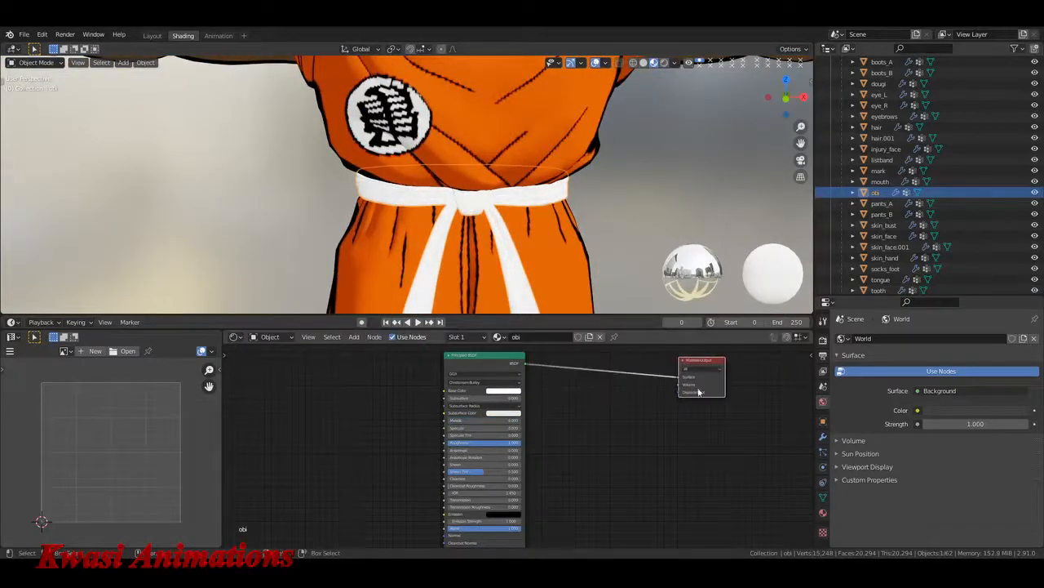
key(shift+a)
text(mix)
key(Return)
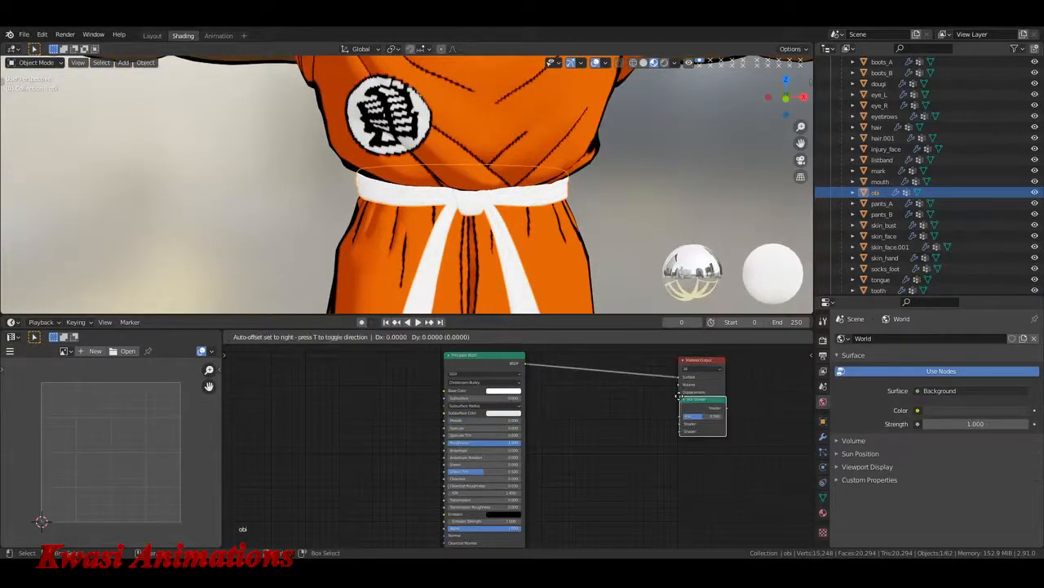
click(625, 382)
Step: Add an Image Texture node and a MixRGB node ahead of the obi material's Principled BSDF
middle_drag(345, 426, 479, 433)
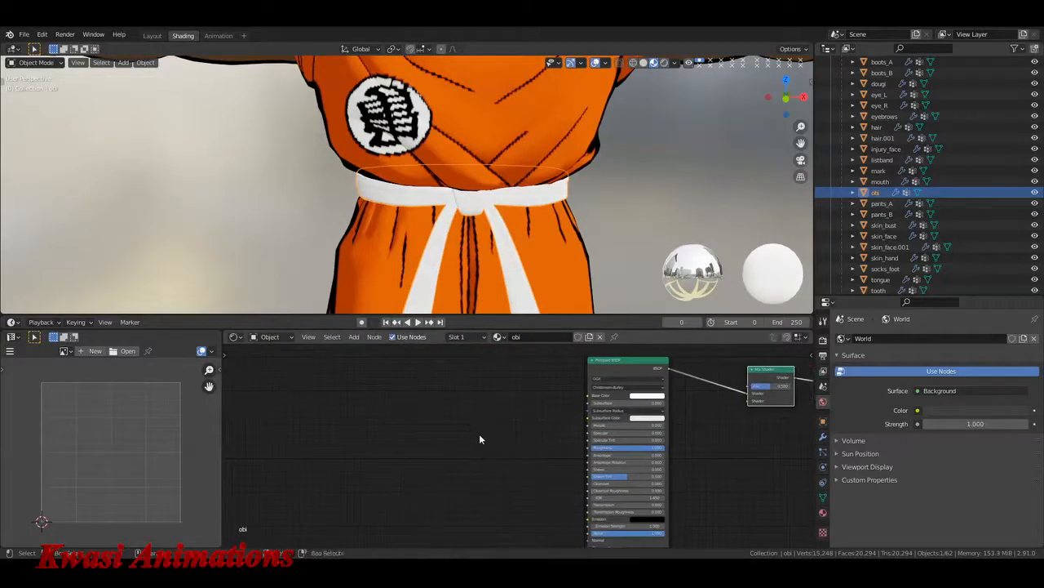
key(shift+a)
text(image)
key(Return)
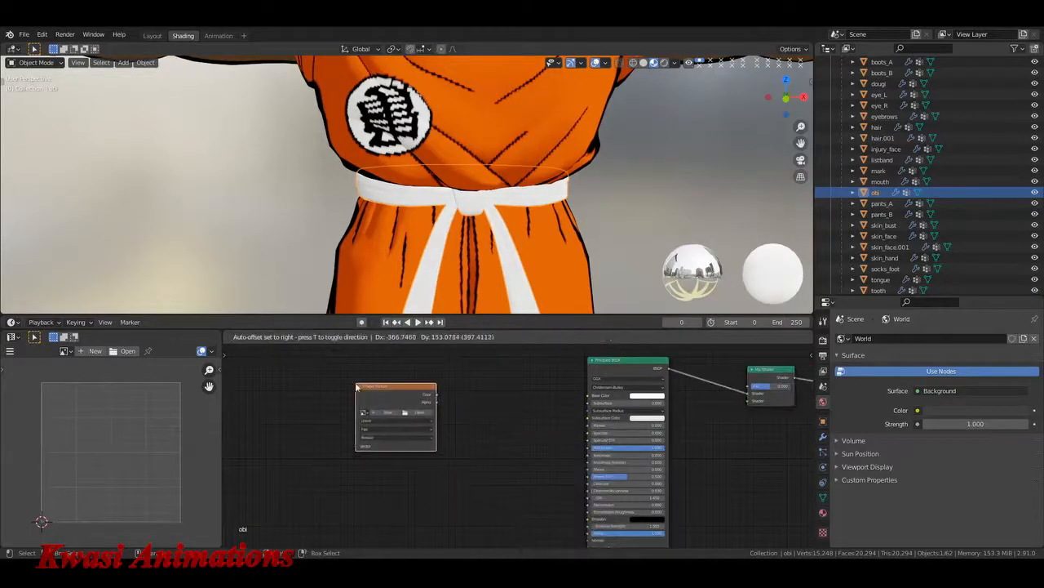
click(355, 383)
key(shift+a)
text(MIX)
click(542, 455)
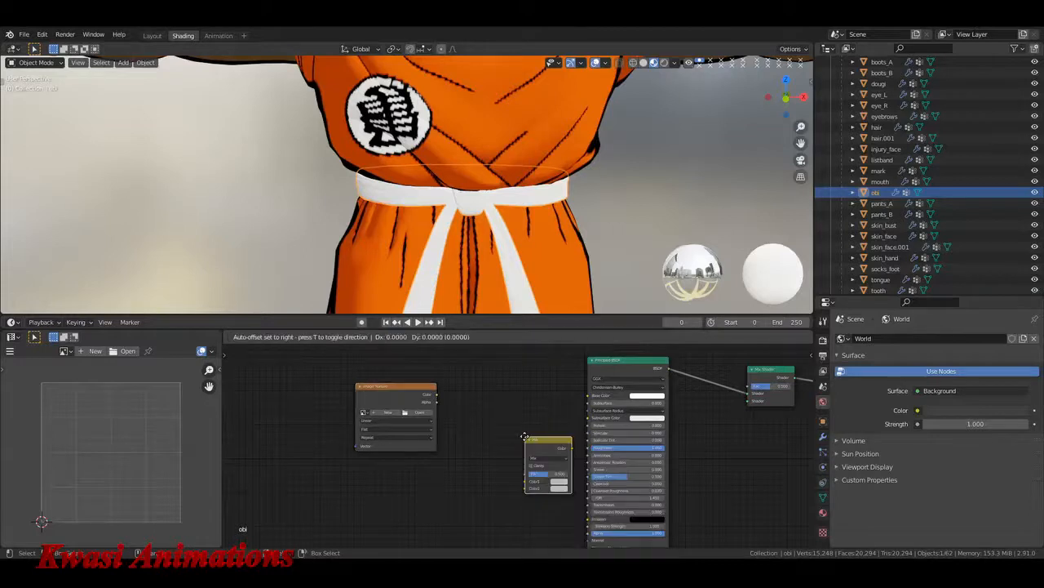
click(522, 418)
Step: Load DATA000.png from the YMC_000_Pants folder into the obi texture, linking its Color to Base Color and Alpha to the Mix Shader's Fac
click(420, 414)
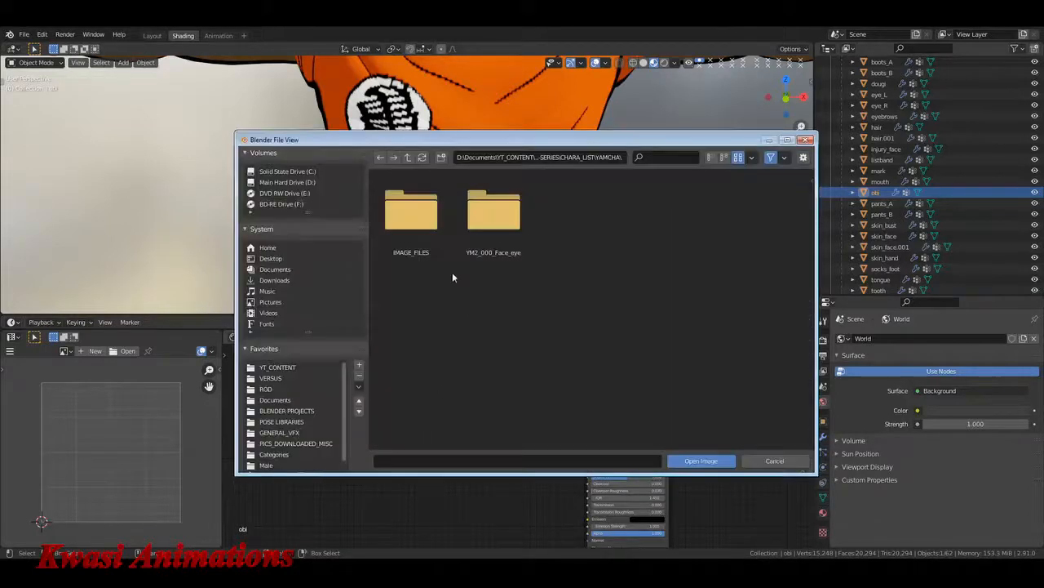
double_click(412, 212)
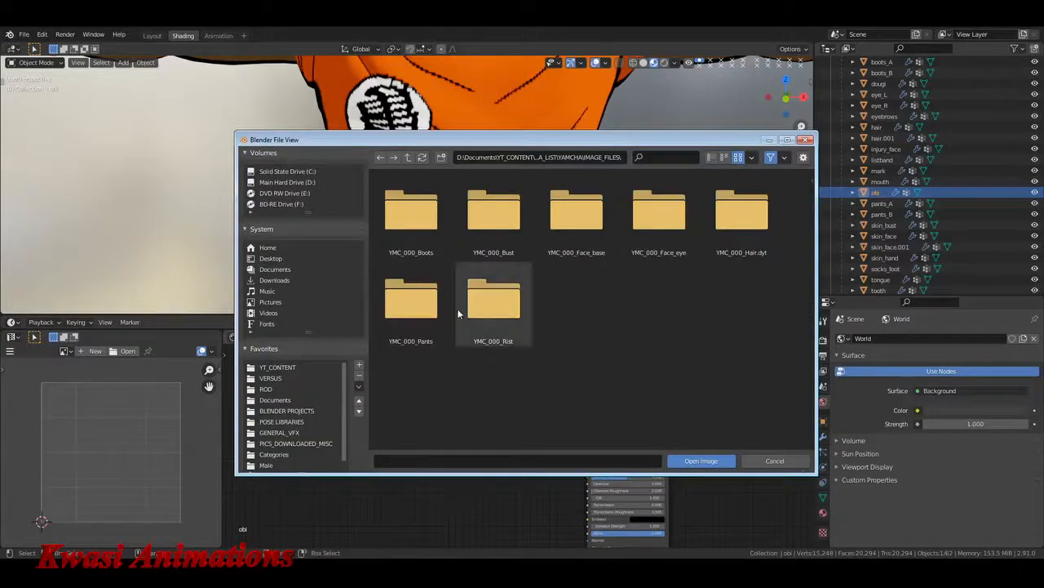
double_click(445, 272)
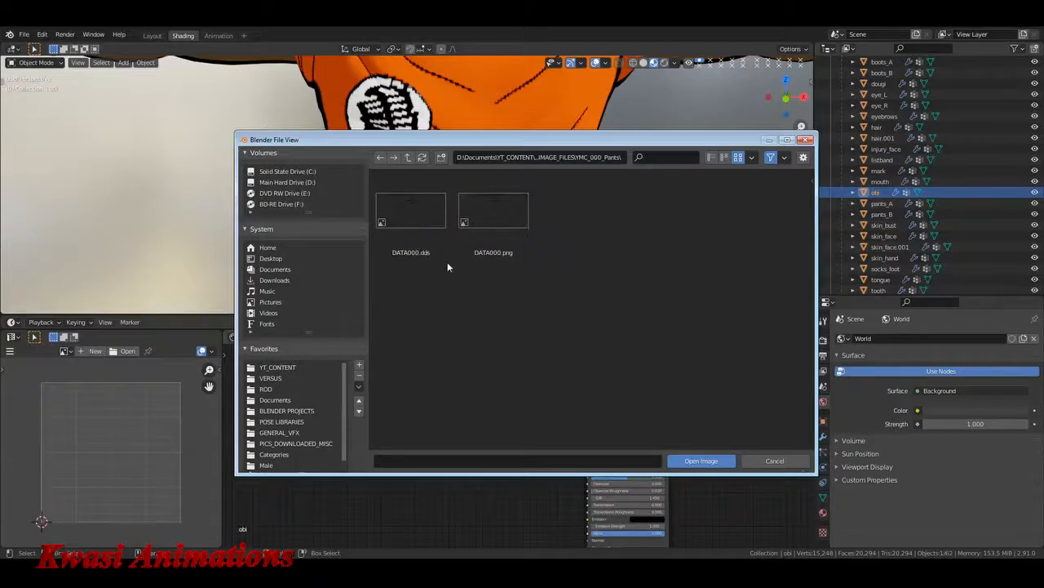
click(493, 210)
click(701, 461)
drag(436, 394, 590, 395)
drag(436, 401, 590, 395)
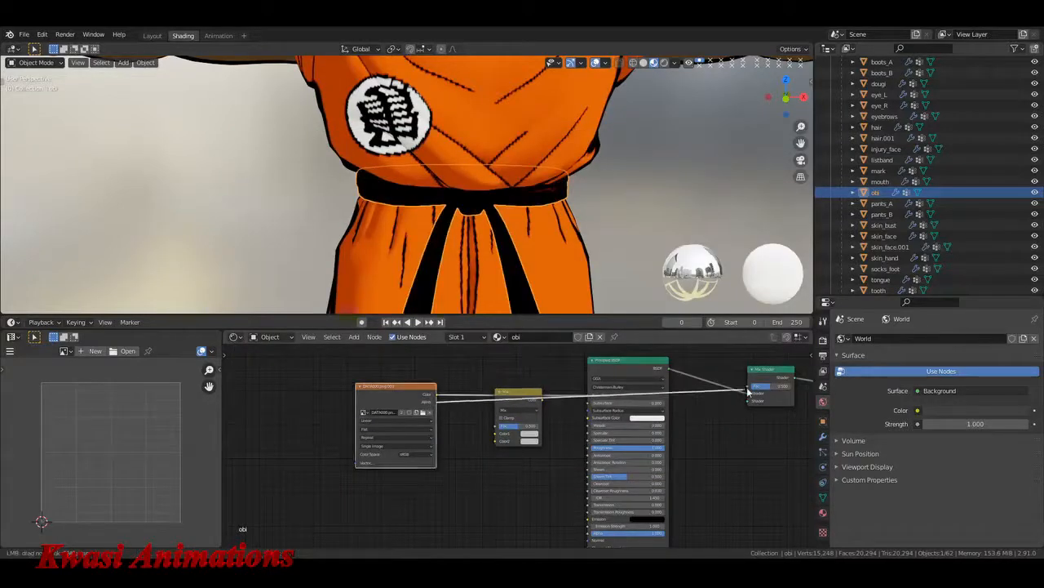
Step: Set the obi MixRGB node's Color2 to blue and insert the node between the texture's colour and Base Color
click(526, 441)
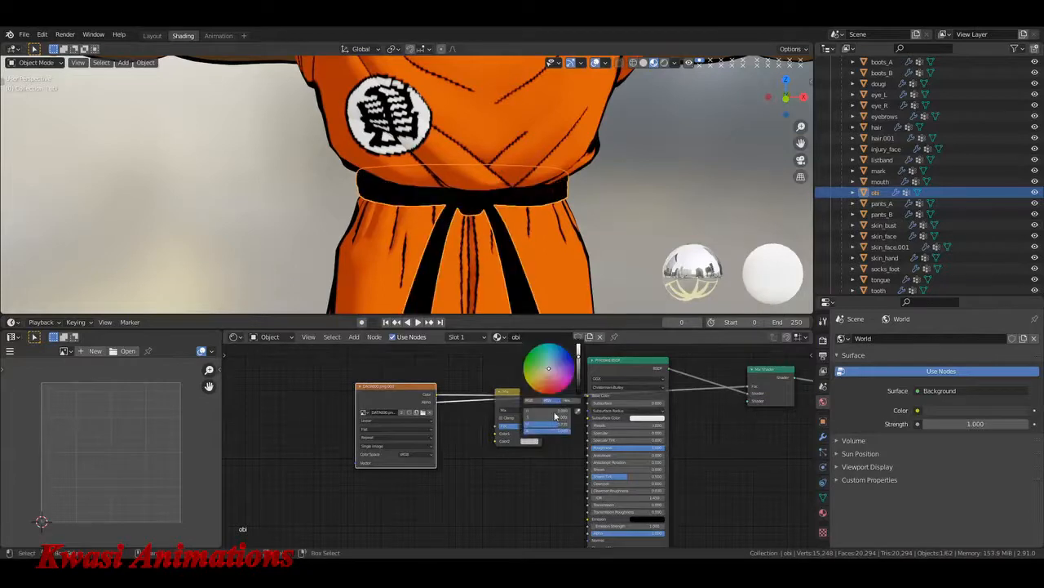
click(561, 368)
drag(517, 400, 506, 399)
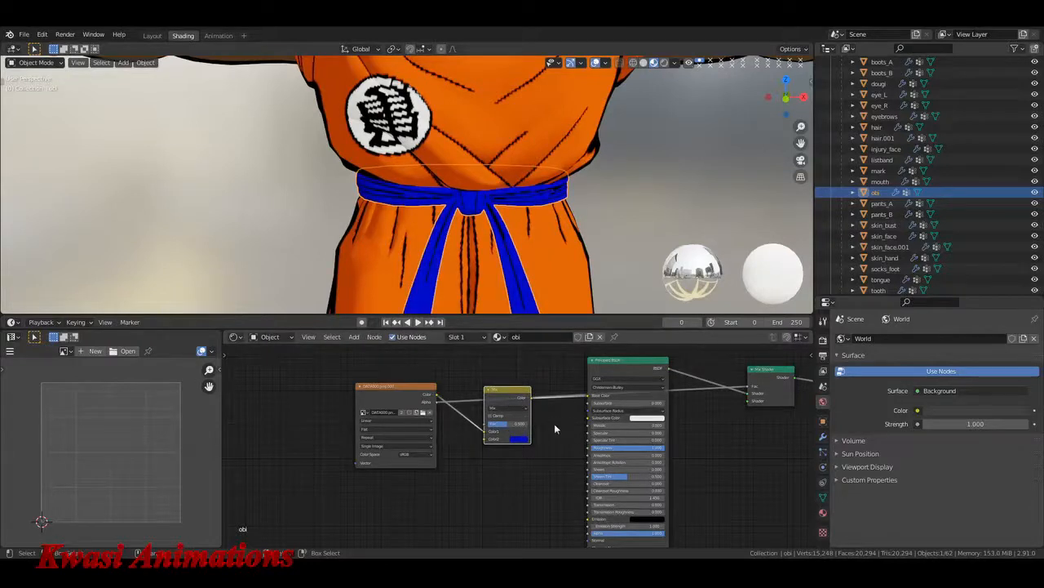
Step: Add an ANIME_SHADER group node to the obi material below the Mix Shader
middle_drag(773, 439, 573, 422)
key(shift+a)
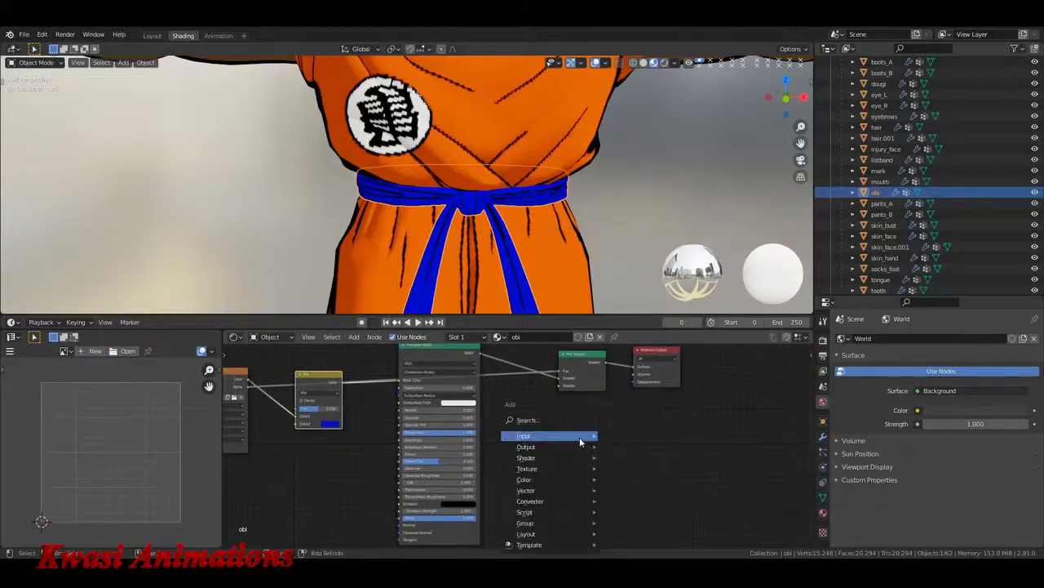
mouse_move(579, 436)
text(anime)
key(Return)
click(545, 433)
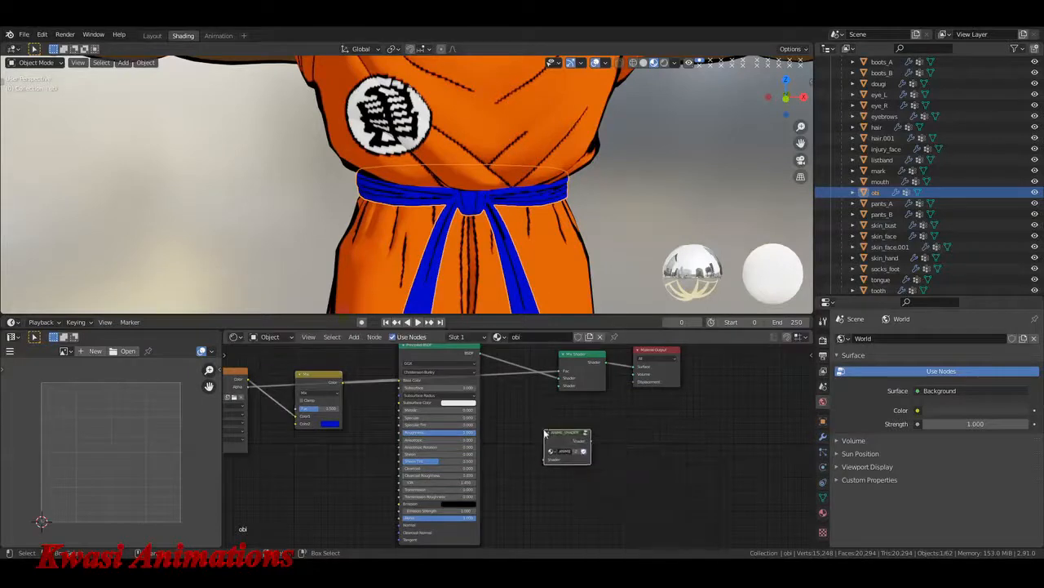
Step: In the obi's ANIME_SHADER group, set the Mix node's Color1 to the belt's dark blue and Color2 to a lighter blue
key(Tab)
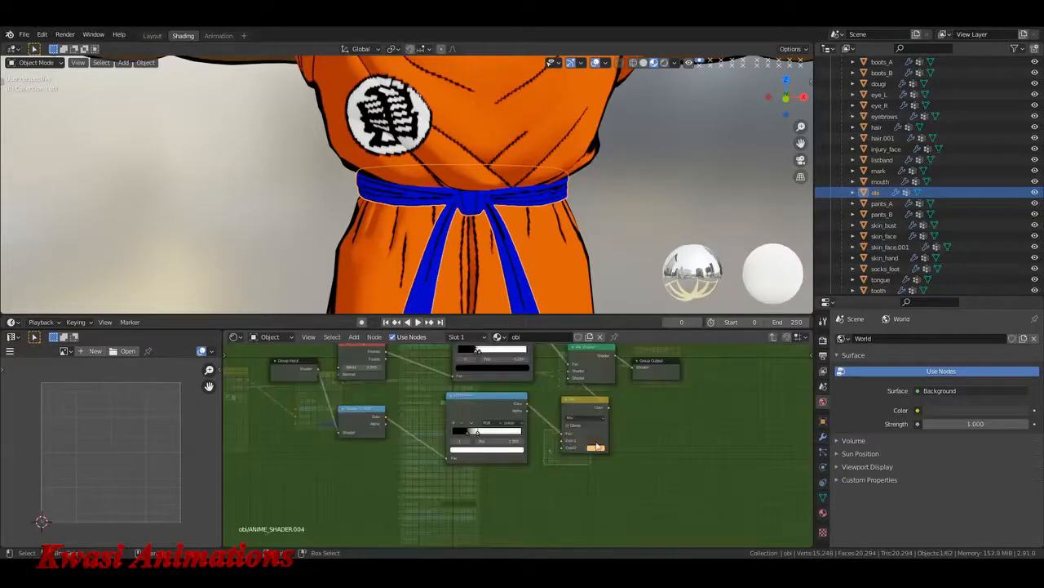
click(596, 447)
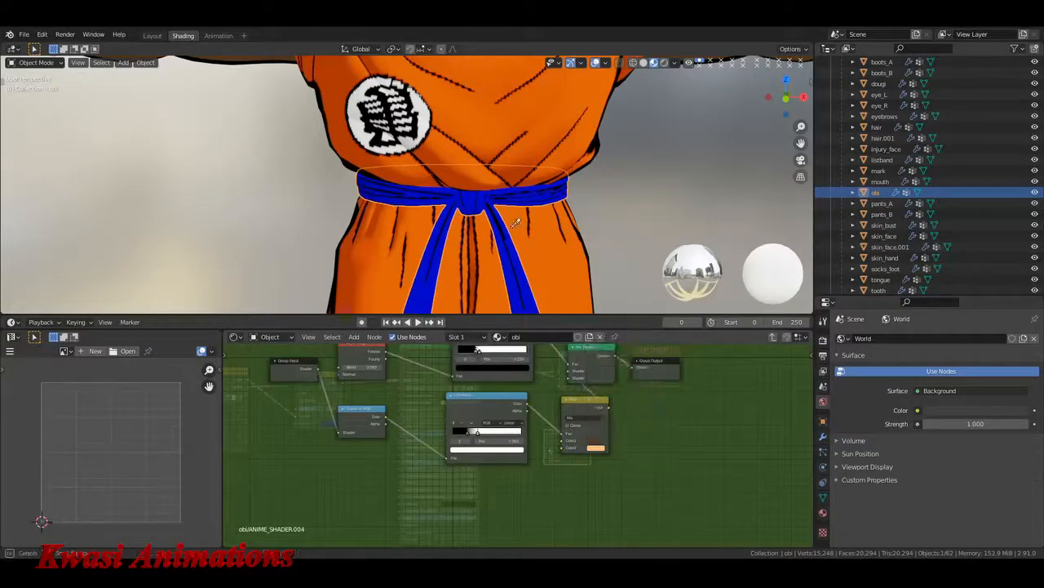
click(487, 194)
scroll(644, 436, up, 2)
click(632, 452)
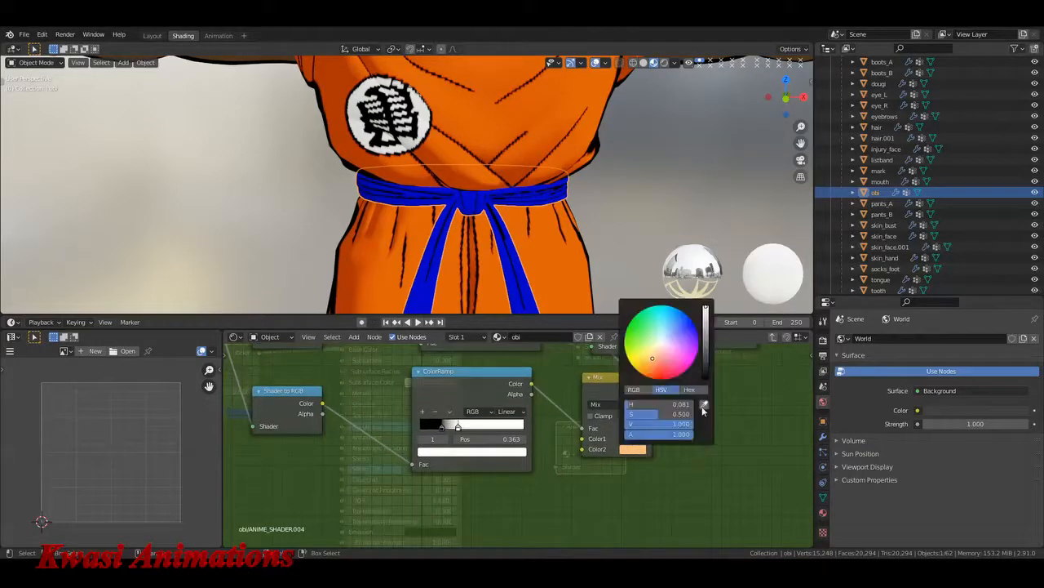
click(704, 404)
click(640, 439)
click(639, 450)
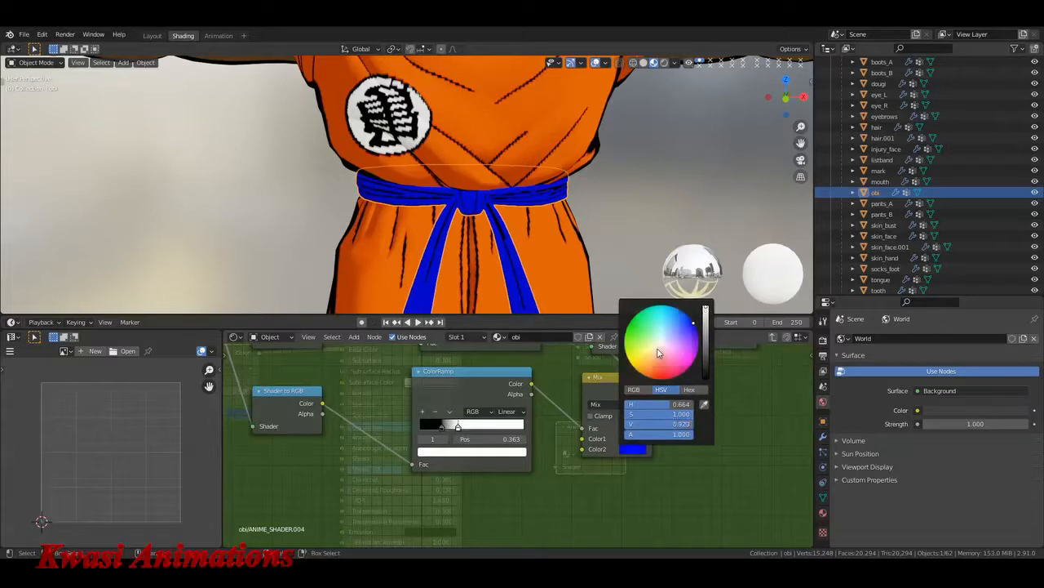
click(634, 450)
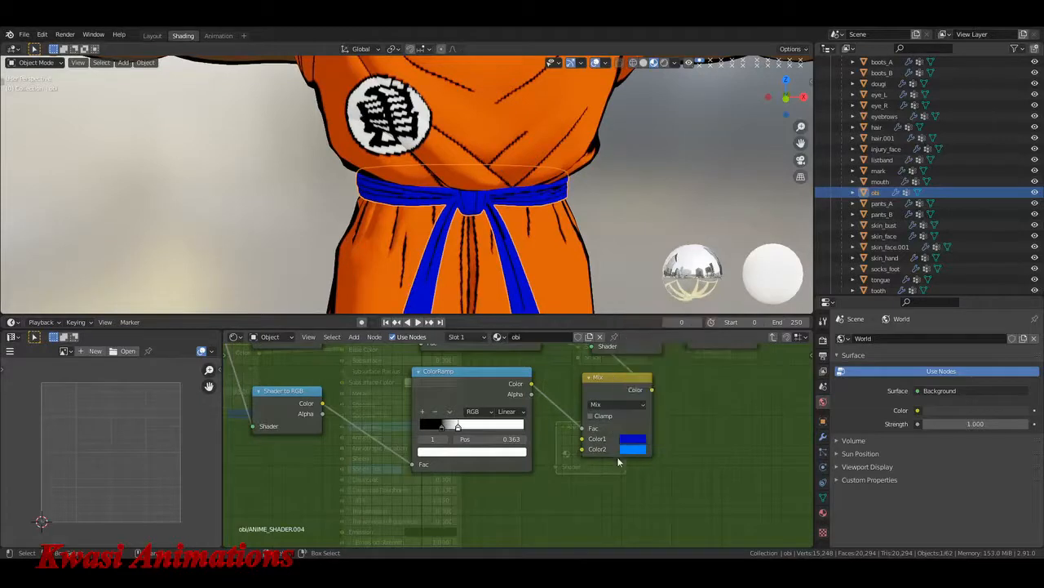
key(Tab)
Step: Reposition the obi's Principled BSDF and insert the ANIME_SHADER group between it and the Mix Shader
middle_drag(560, 426, 582, 478)
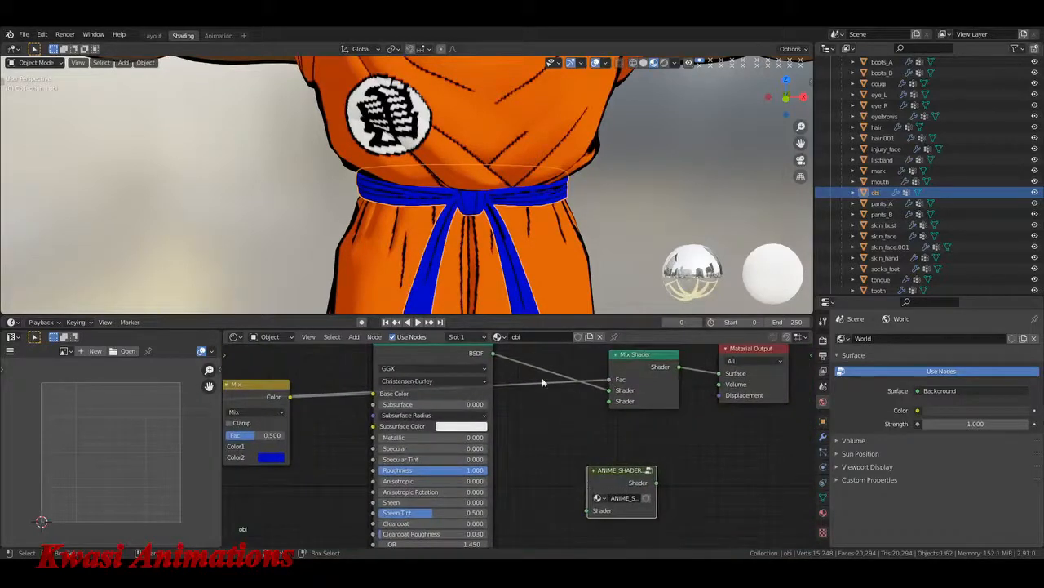
drag(440, 356, 467, 437)
drag(625, 517, 599, 466)
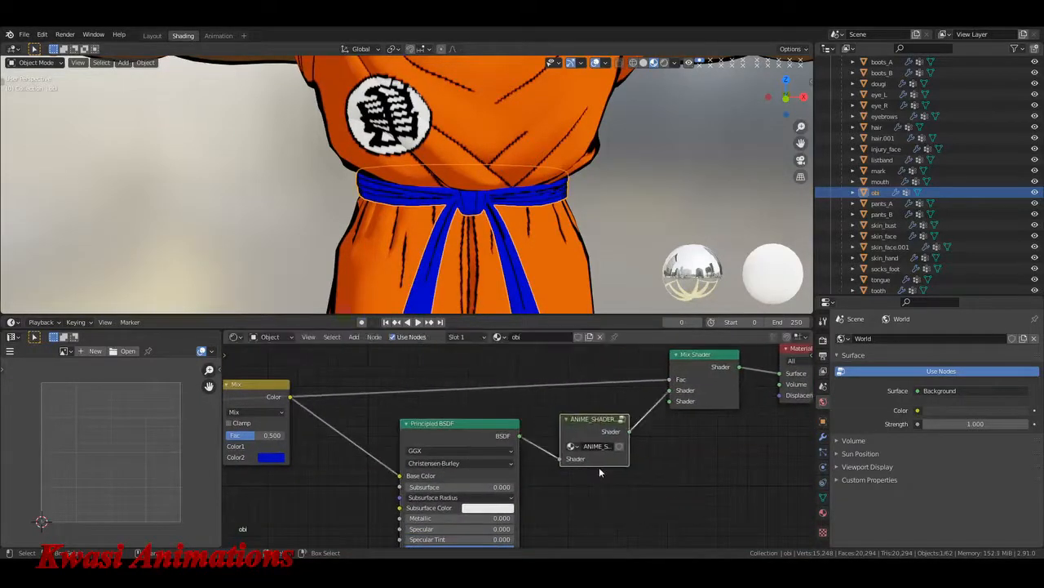
Step: In the obi's ANIME_SHADER group, move the lower ColorRamp's black stop to 0.024 and white stop to 0.099
key(Tab)
scroll(526, 465, up, 5)
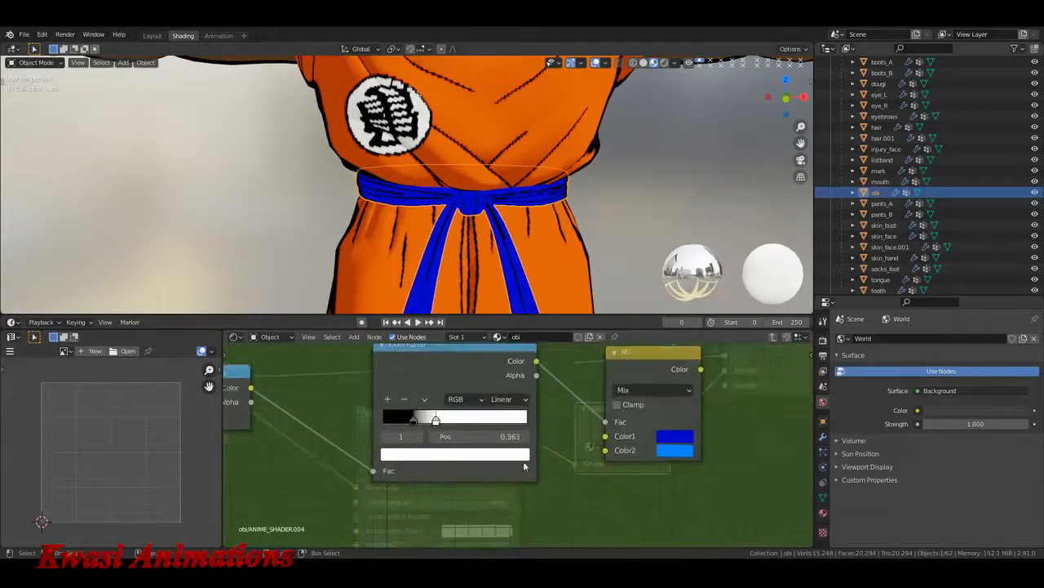
drag(496, 437, 476, 436)
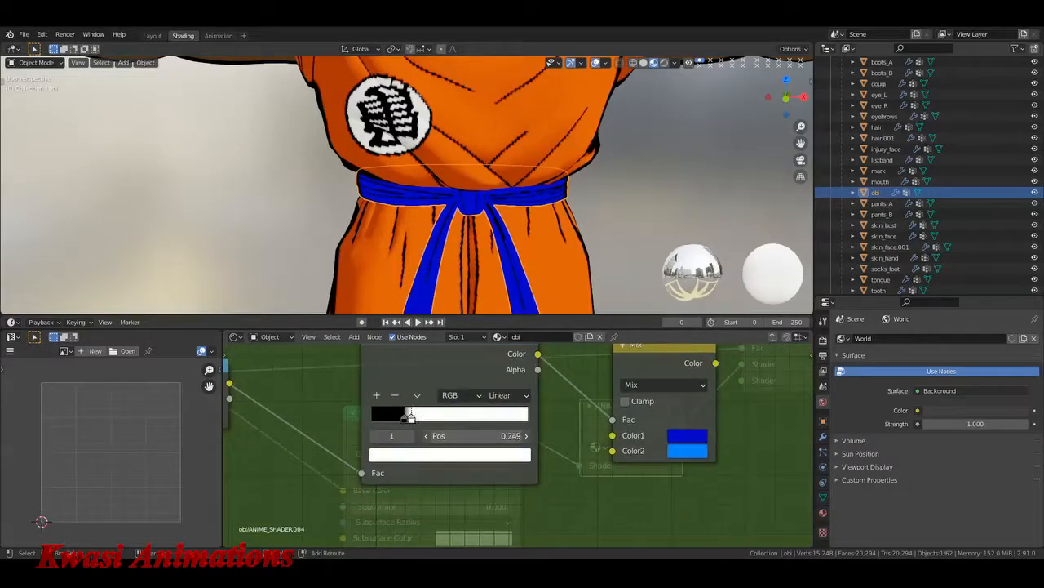
drag(406, 418, 371, 418)
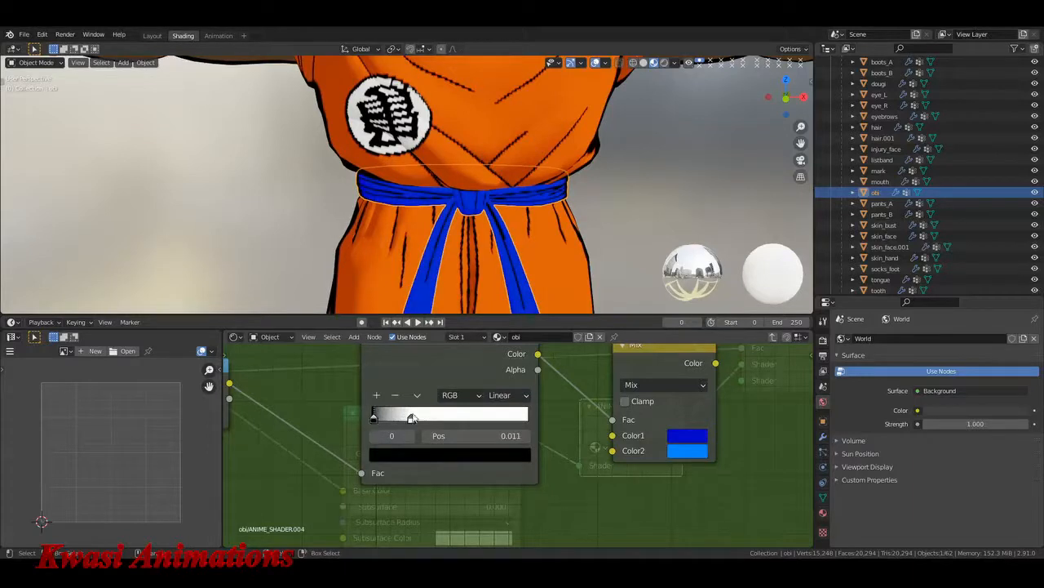
key(g)
click(417, 422)
drag(417, 422, 388, 422)
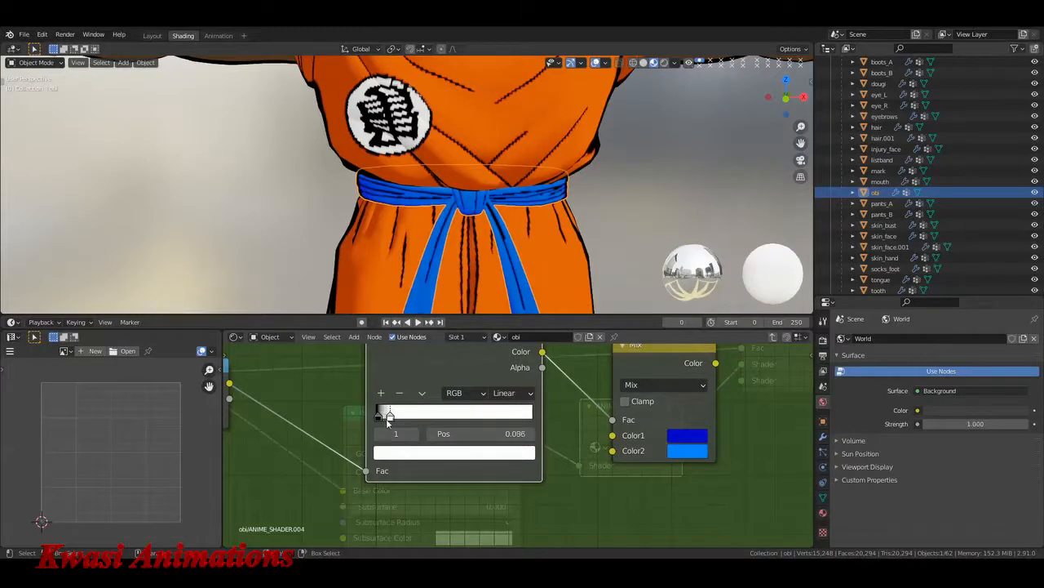
click(378, 416)
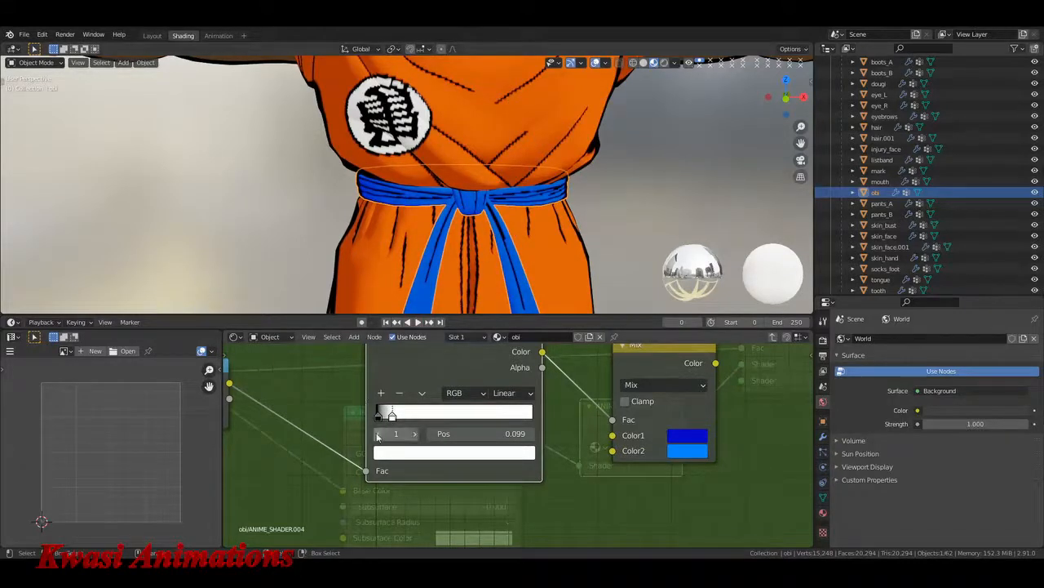
drag(379, 416, 381, 416)
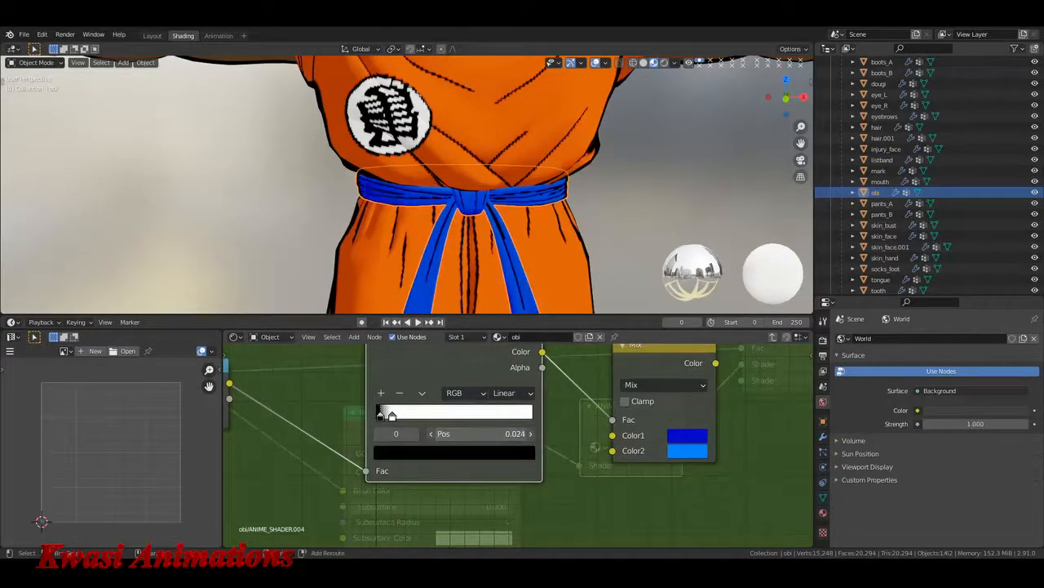
Step: Deselect the obi and save the blend file
key(alt+a)
scroll(469, 198, down, 6)
key(ctrl+s)
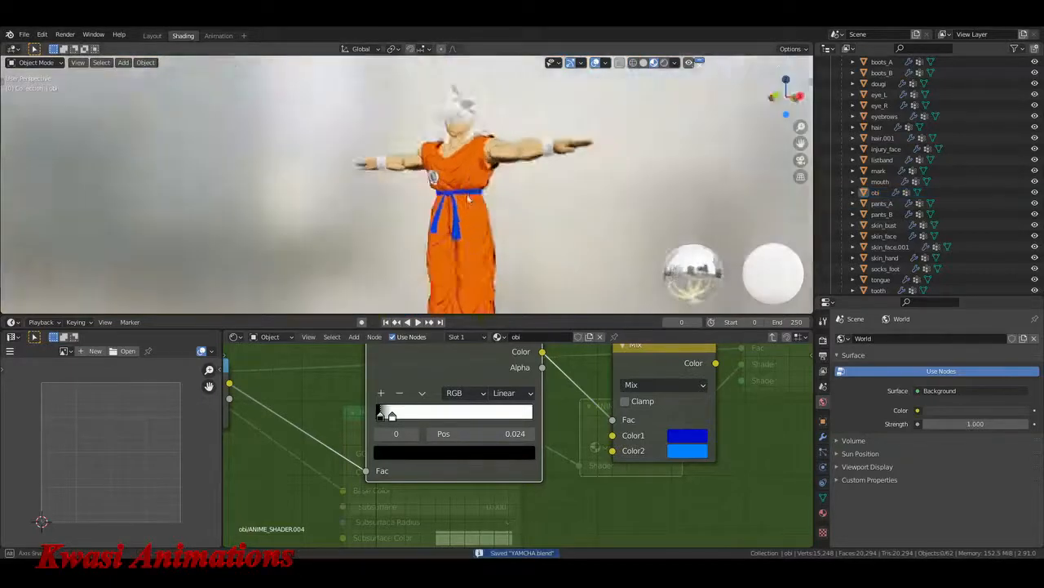
Step: Leave the obi's shader group and examine the whole character's shading from several angles and distances
middle_drag(469, 198, 476, 227)
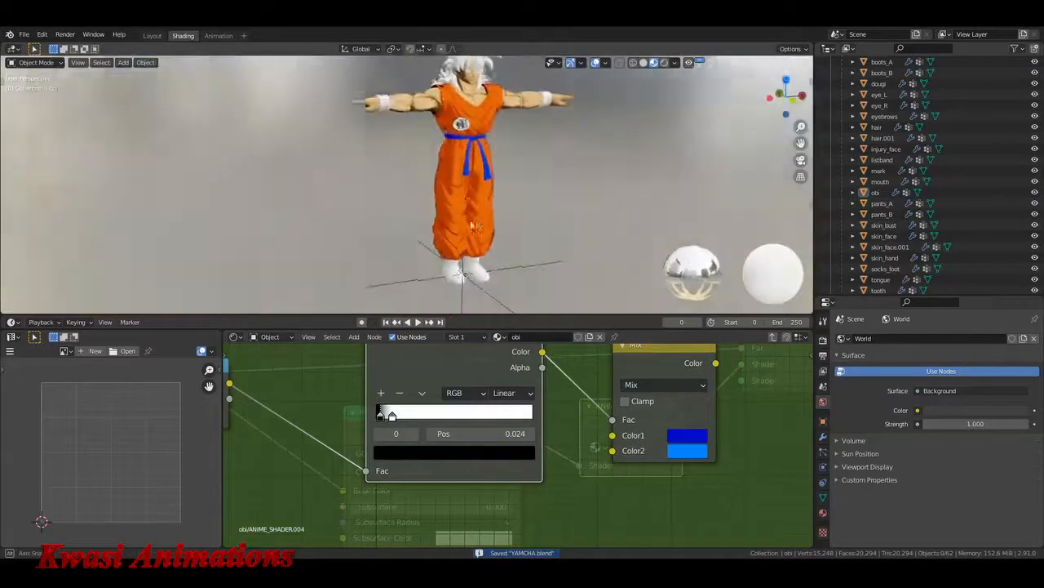
middle_drag(466, 273, 489, 295)
scroll(511, 310, up, 3)
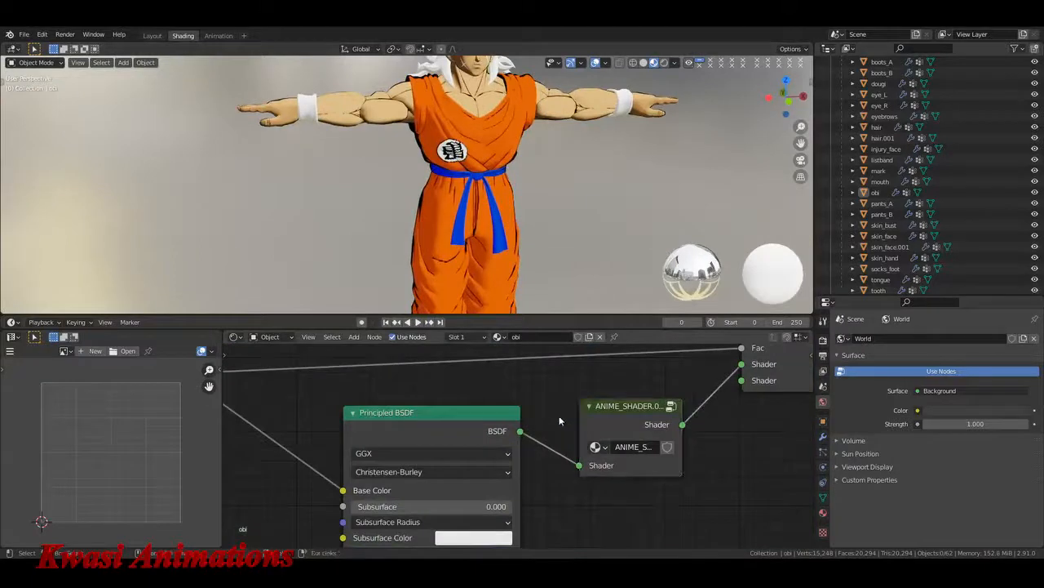
scroll(539, 440, down, 6)
scroll(533, 446, down, 1)
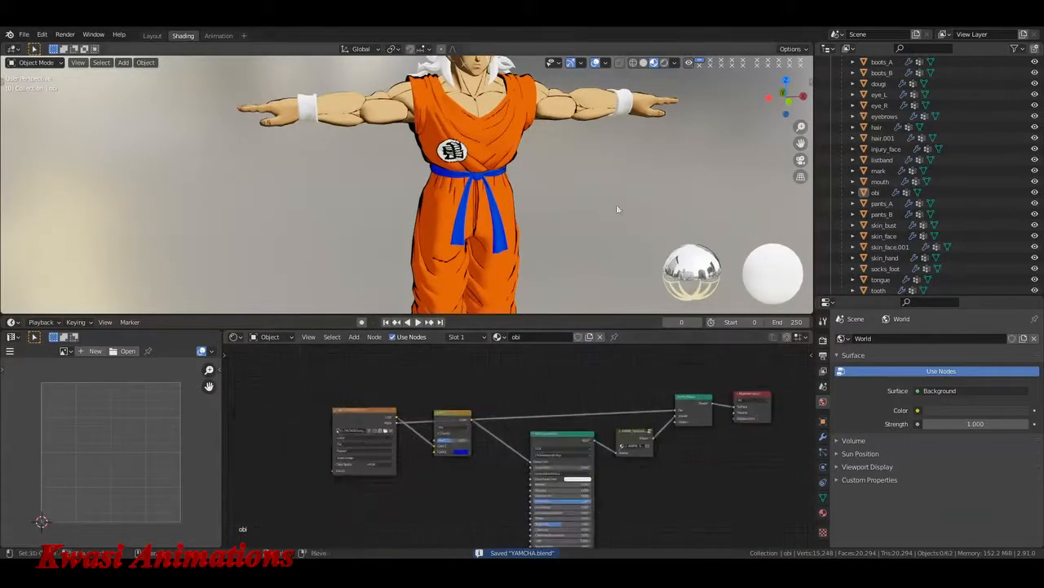
scroll(497, 258, down, 4)
scroll(496, 258, up, 7)
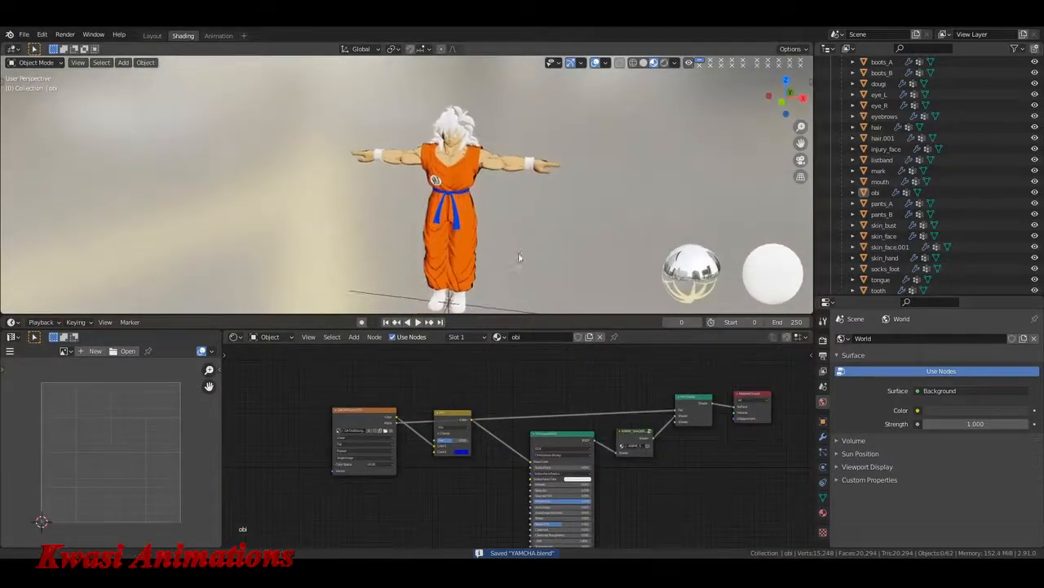
middle_drag(482, 249, 513, 227)
scroll(462, 237, up, 2)
scroll(463, 236, down, 4)
scroll(499, 236, up, 1)
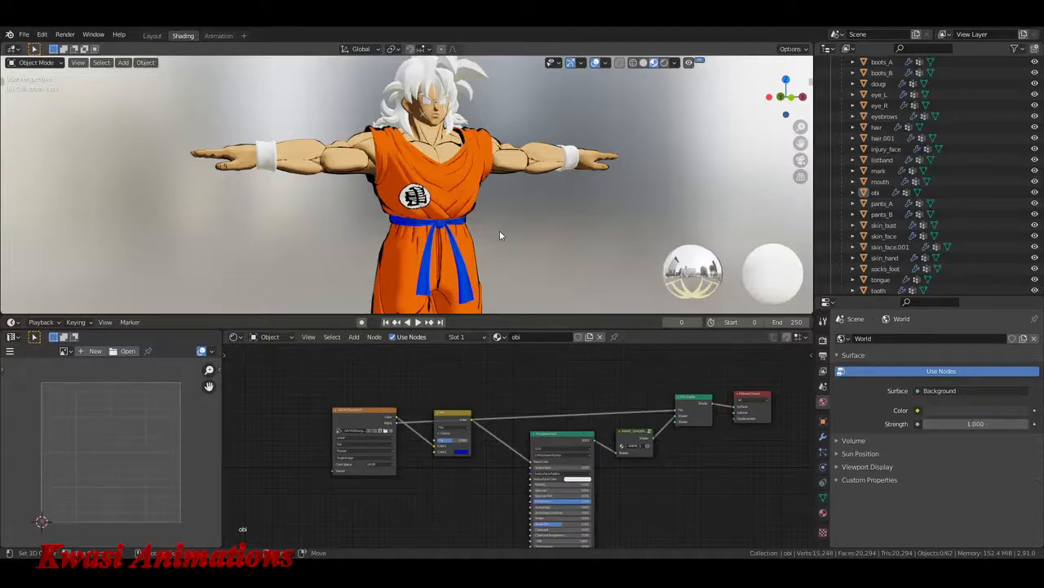
Step: Examine the skin_bust mesh in Edit Mode alongside its DATA001.png line texture, and return to Object Mode
scroll(489, 187, up, 3)
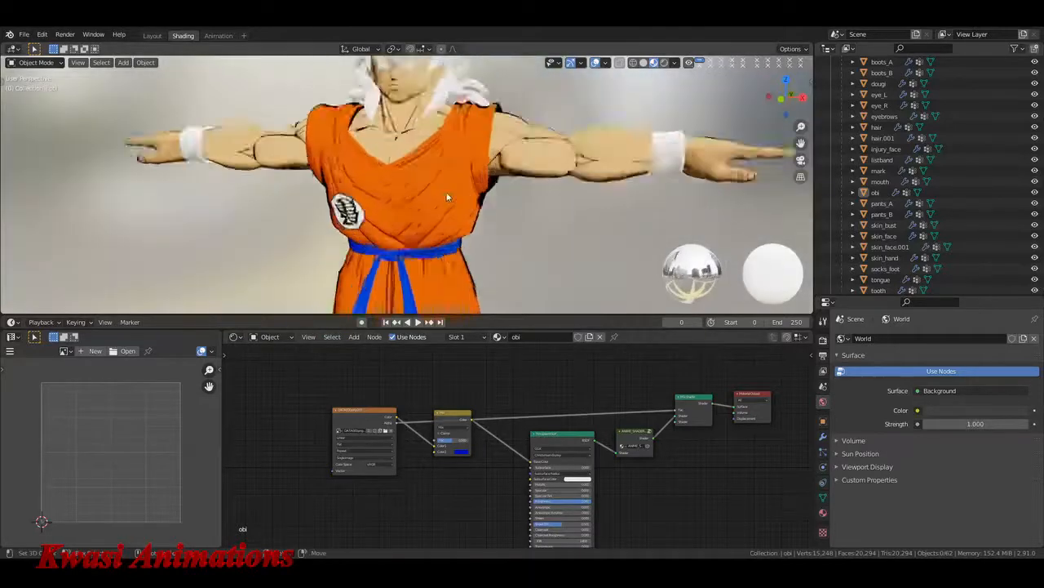
scroll(448, 197, up, 4)
click(613, 195)
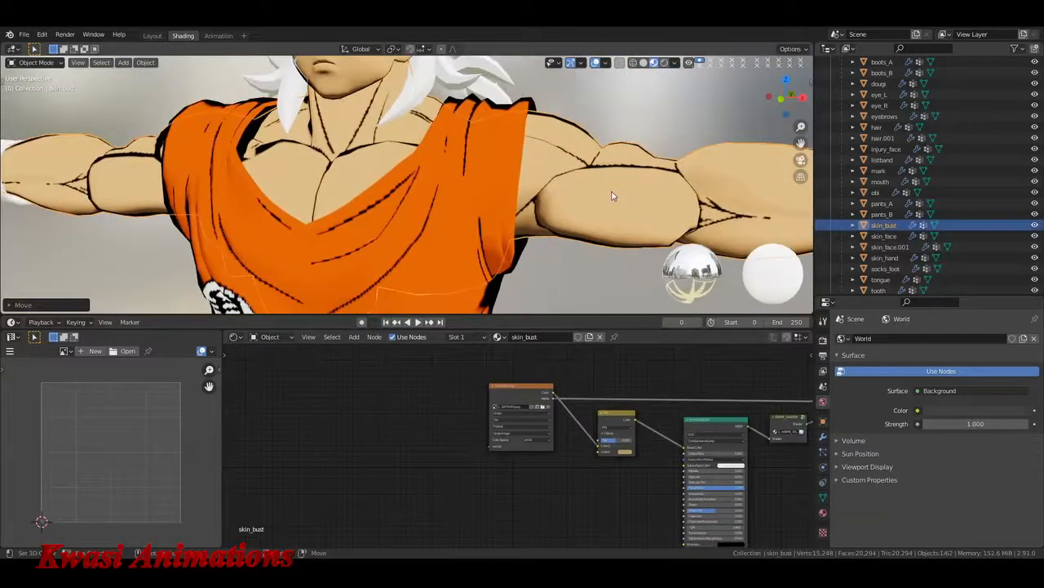
click(612, 195)
key(Tab)
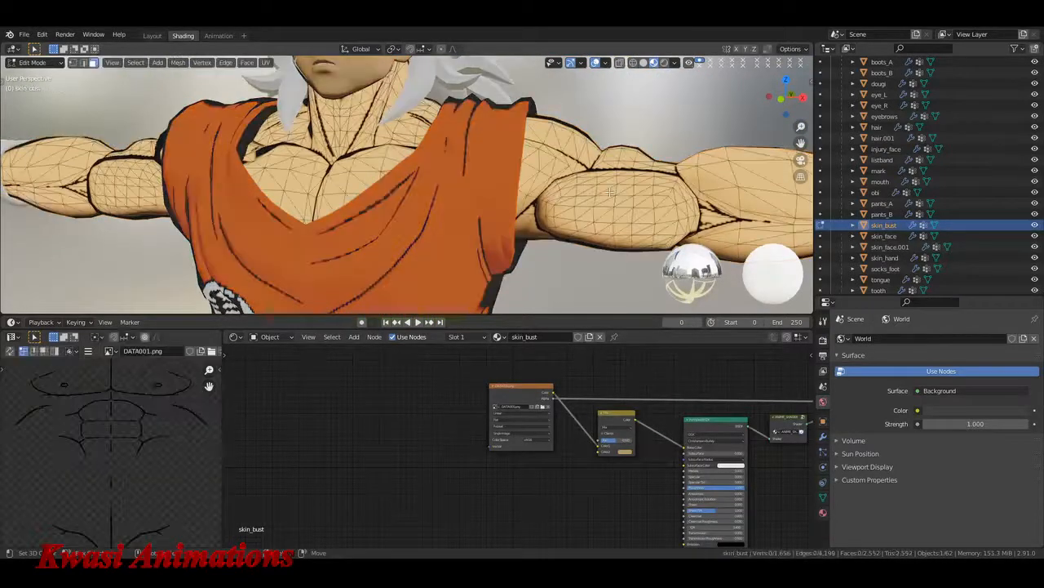
scroll(138, 456, up, 5)
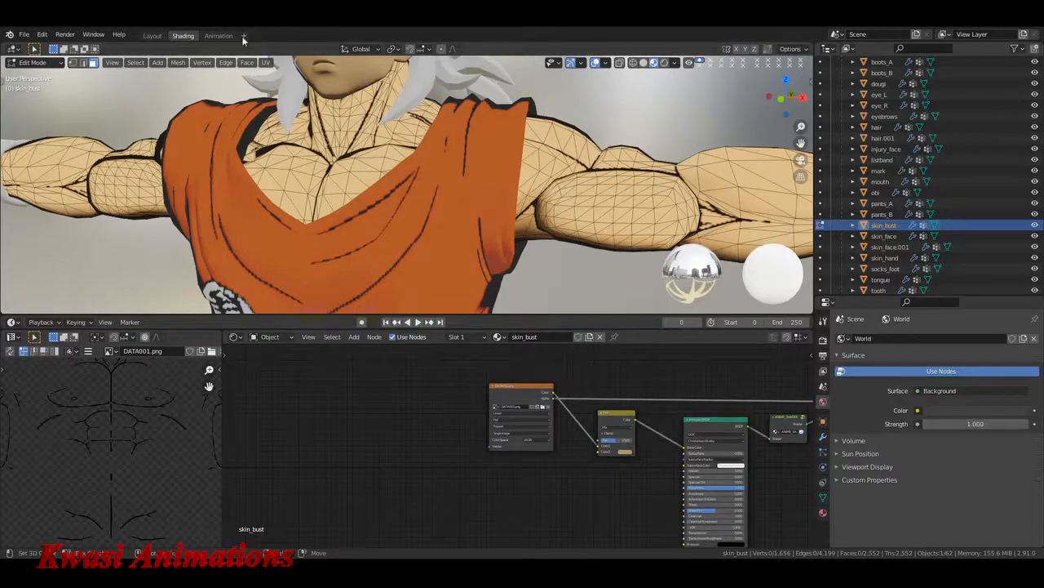
scroll(128, 425, up, 2)
middle_drag(129, 426, 54, 457)
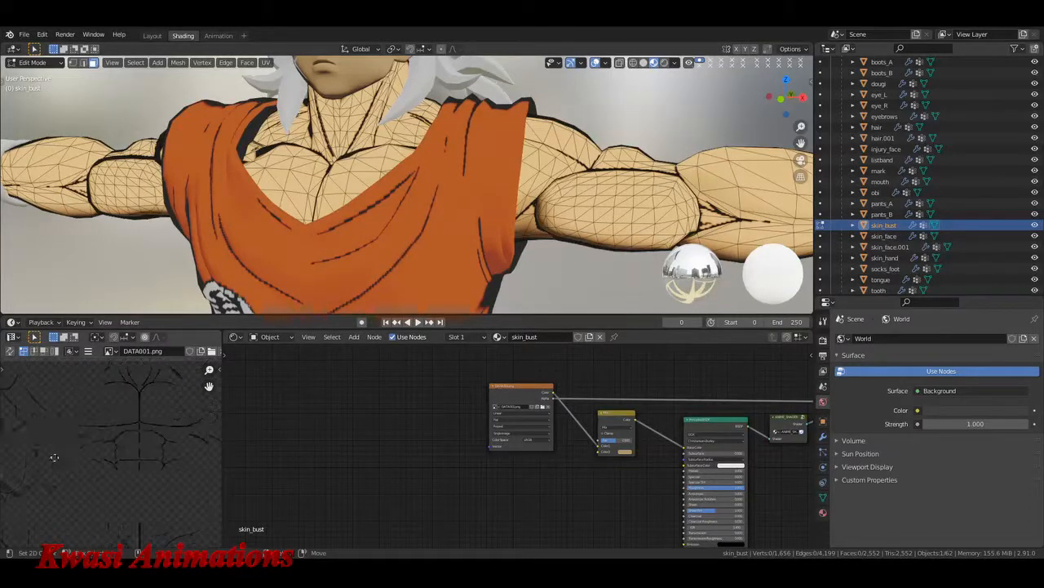
scroll(67, 446, down, 5)
key(Tab)
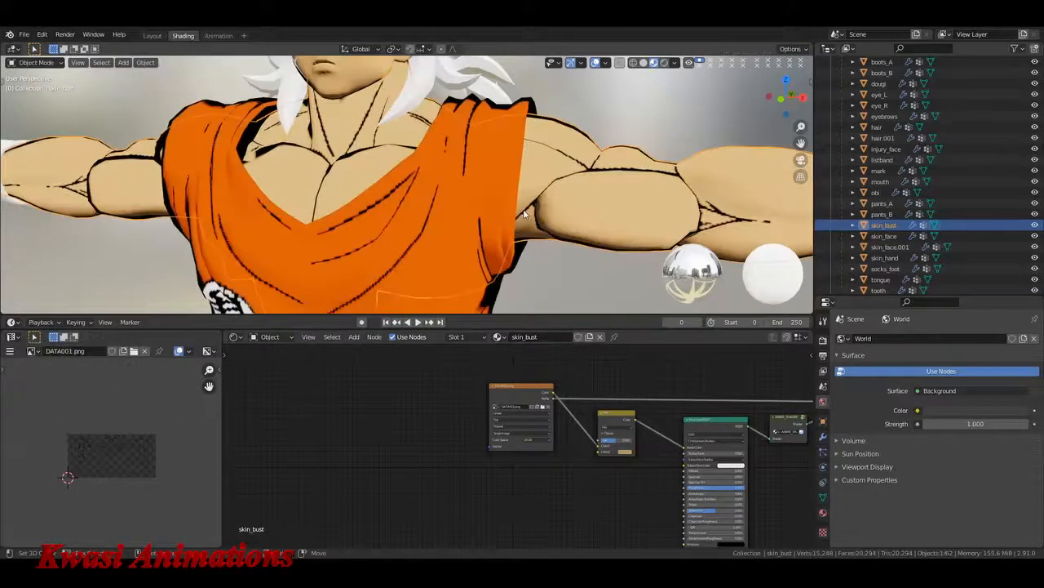
Step: Isolate skin_bust in local view to inspect its muscle lines, and return to the full scene
key(KP_Divide)
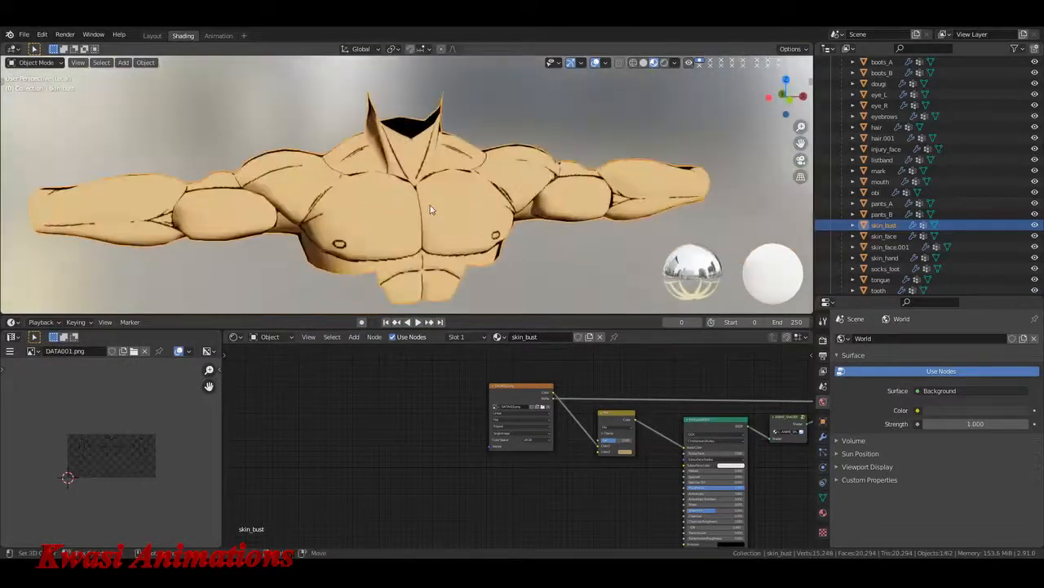
scroll(430, 204, up, 1)
mouse_move(498, 210)
middle_down()
mouse_move(426, 213)
mouse_move(482, 216)
middle_up()
scroll(482, 216, down, 3)
key(KP_Divide)
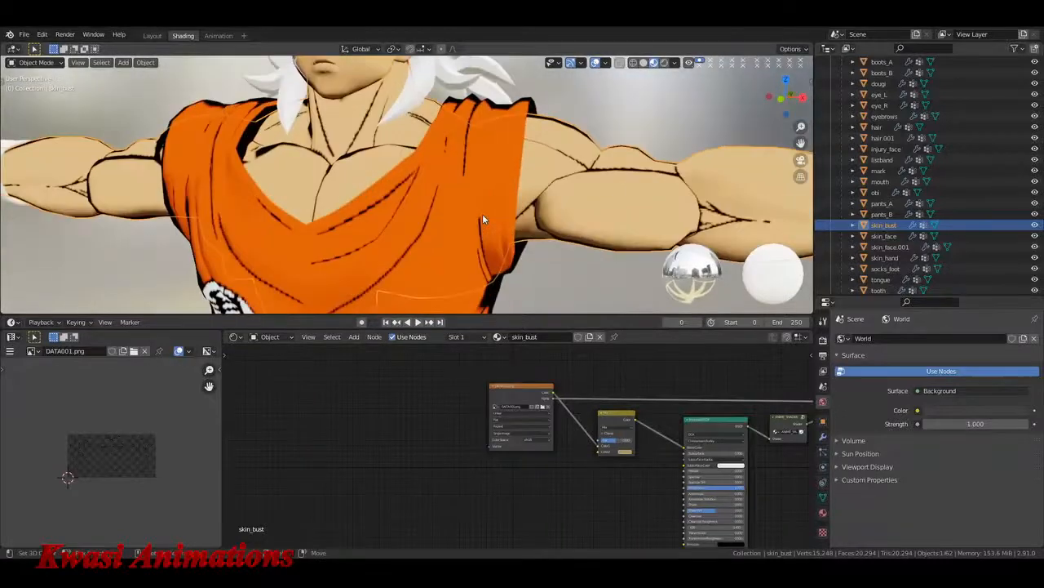
Step: Deselect skin_bust and save the blend file again
key(alt+a)
key(ctrl+s)
scroll(483, 214, down, 6)
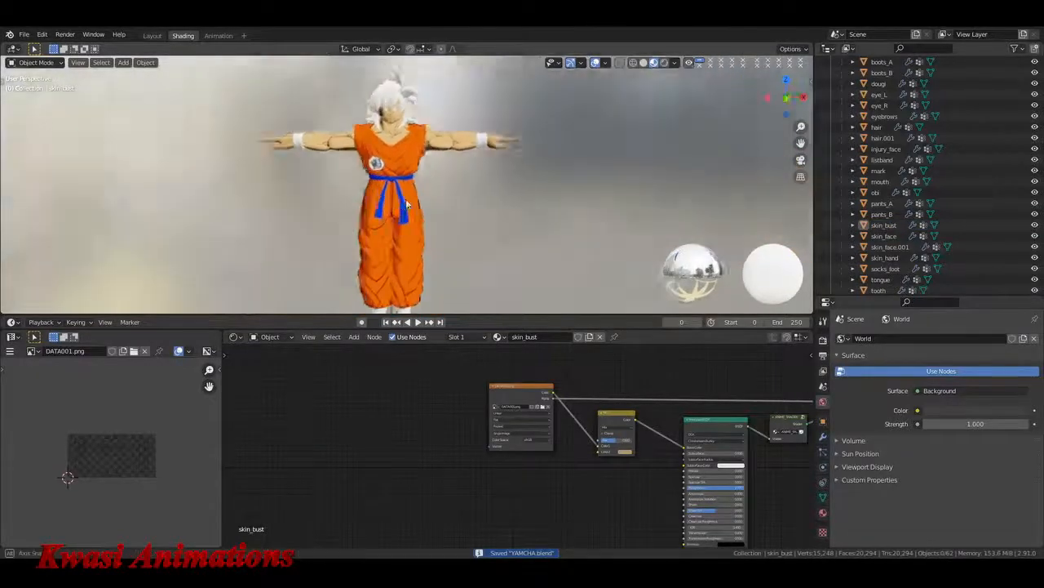
Step: Inspect the shaded character from the front and the side, including the vest, belt, arms and wristbands
middle_drag(406, 204, 431, 240)
scroll(441, 208, up, 2)
scroll(441, 208, up, 2)
scroll(441, 208, up, 2)
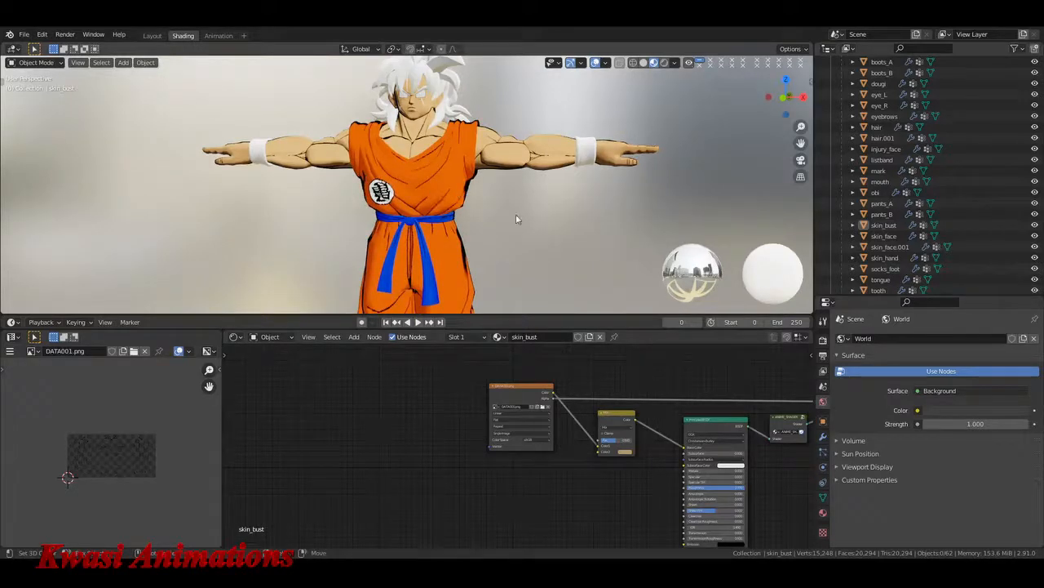
scroll(516, 219, up, 3)
middle_drag(516, 219, 497, 240)
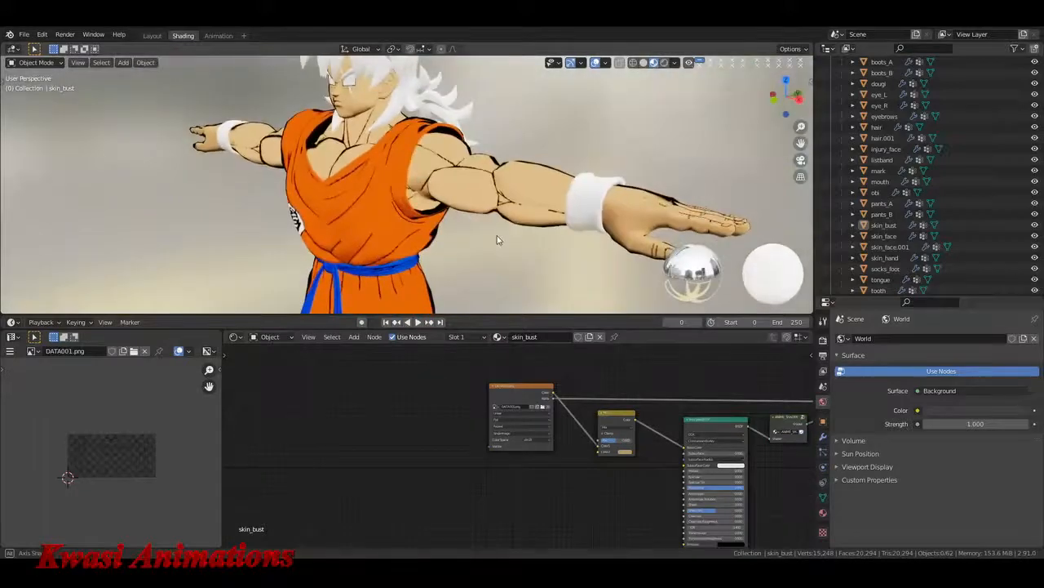
middle_drag(575, 217, 490, 225)
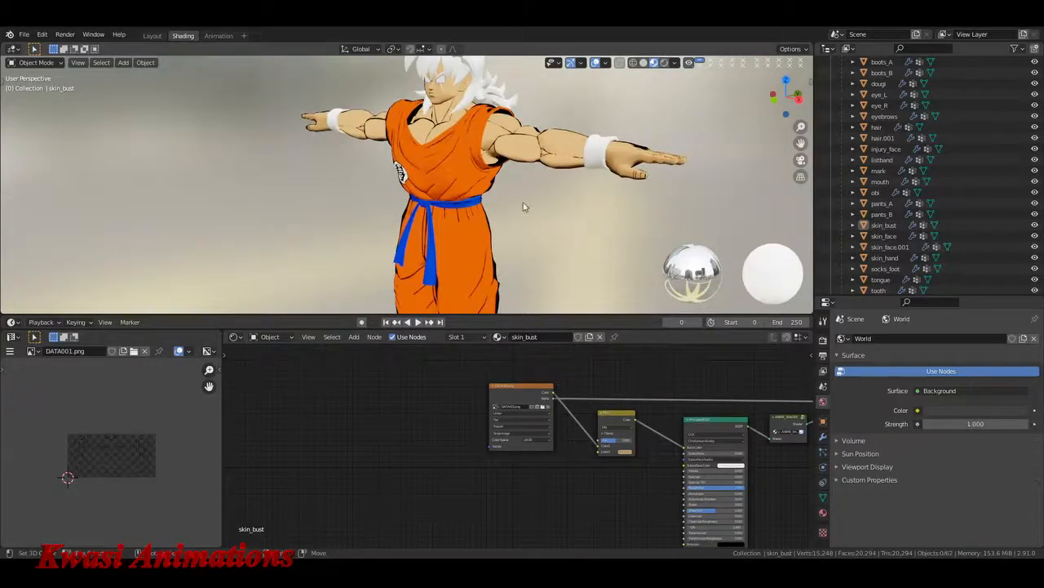
Step: Review the materials of the pants, wristbands and vest by selecting each part, and clear the selection
click(435, 156)
click(461, 258)
click(462, 258)
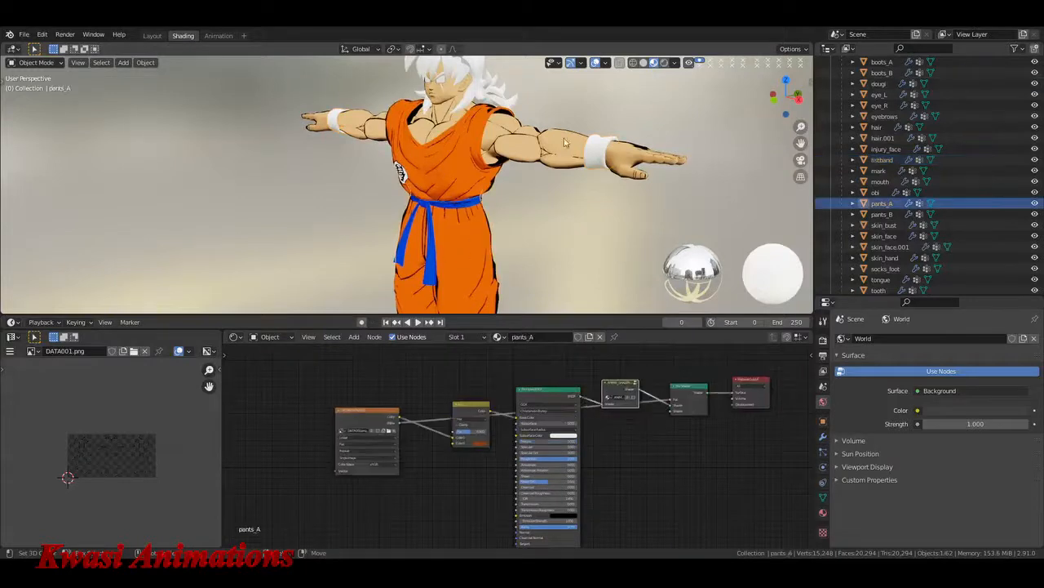
click(601, 158)
middle_drag(540, 202, 475, 169)
click(475, 169)
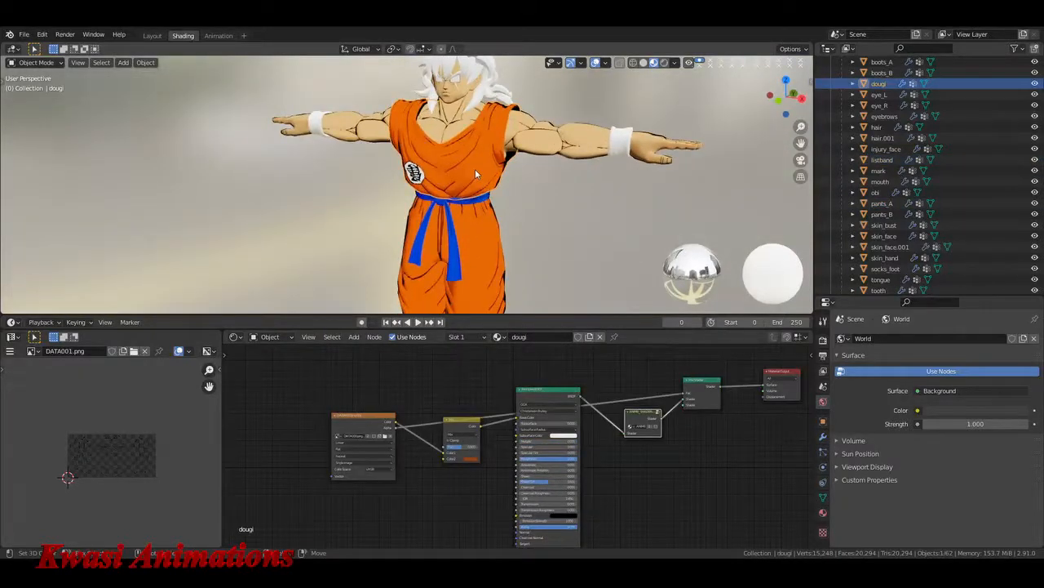
click(489, 236)
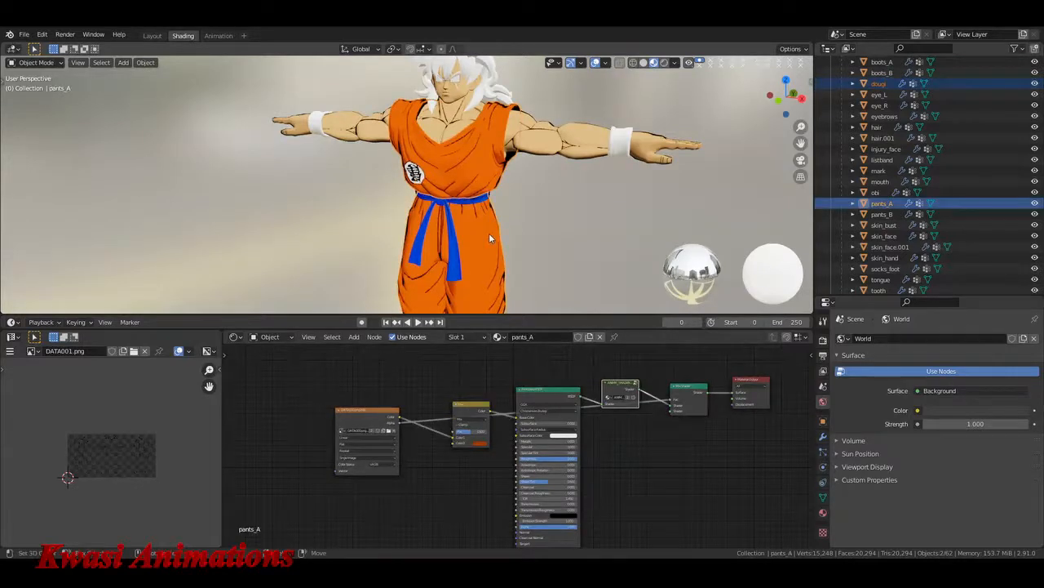
key(alt+a)
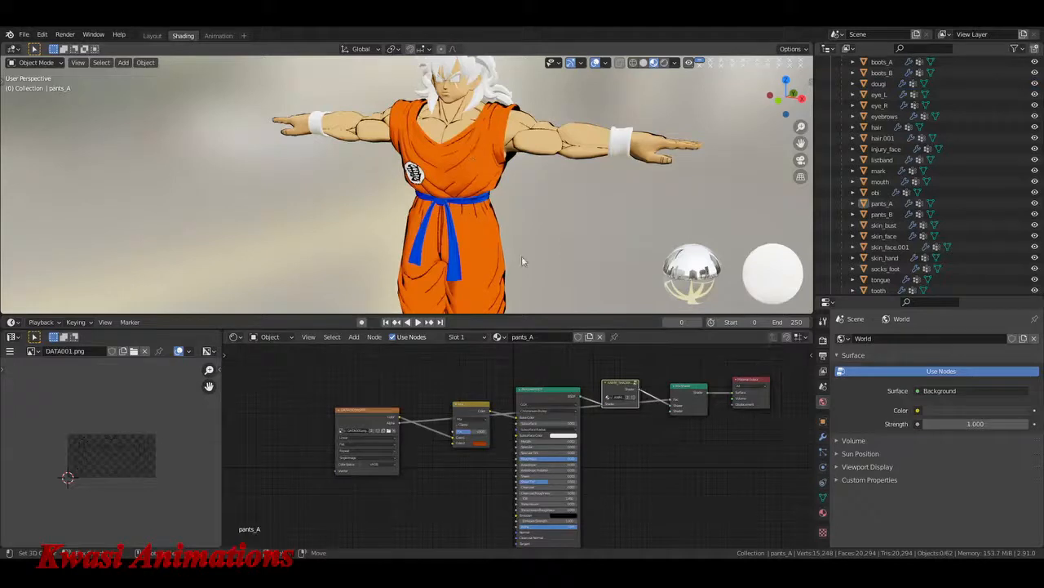
Step: Select hair.001, move its Material Output node further from the Principled BSDF, and set Metallic to 0
shift+middle_drag(522, 261, 554, 274)
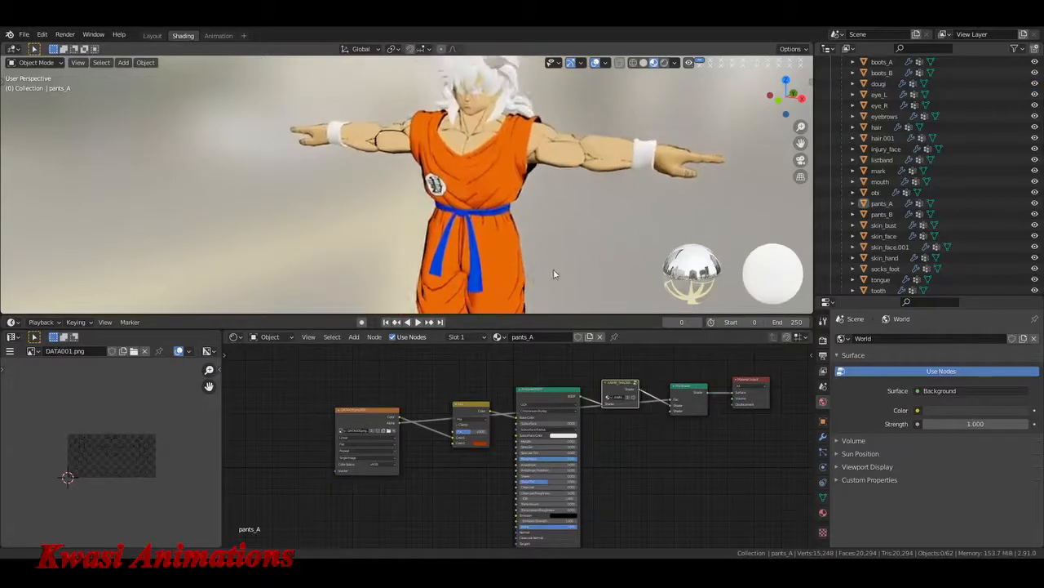
scroll(531, 245, up, 8)
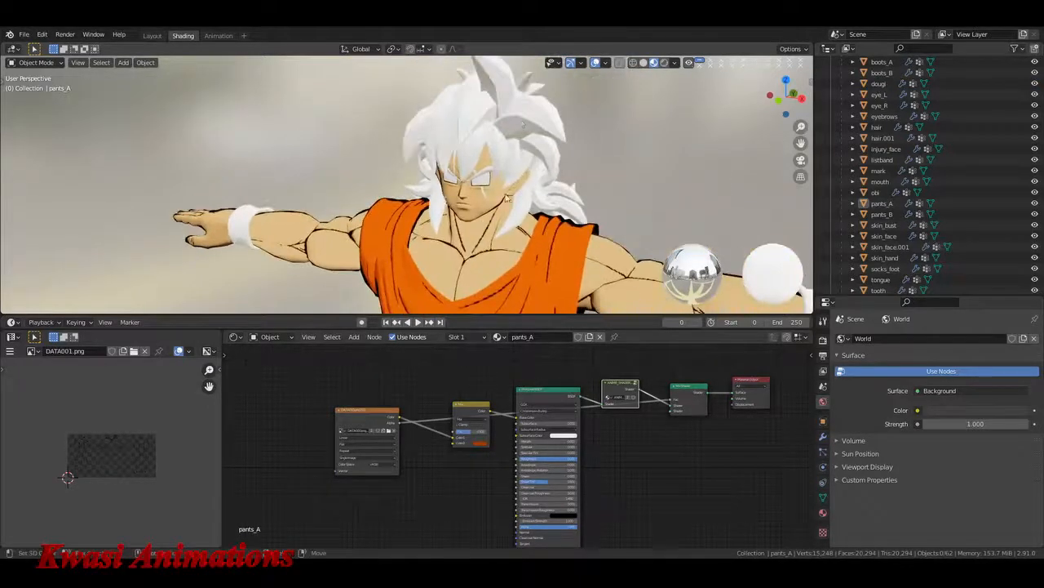
click(520, 118)
drag(616, 414, 741, 401)
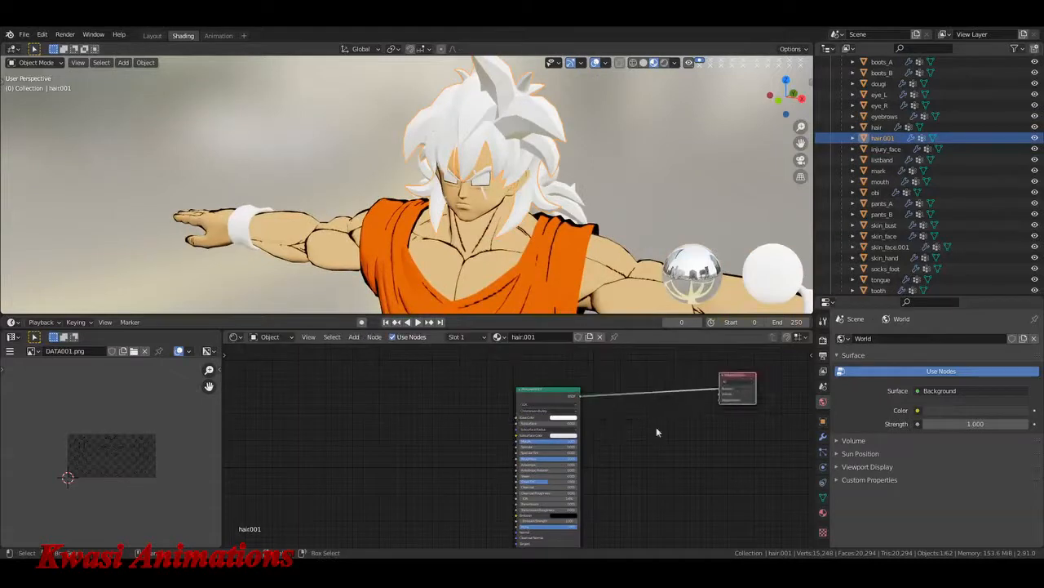
drag(569, 443, 581, 443)
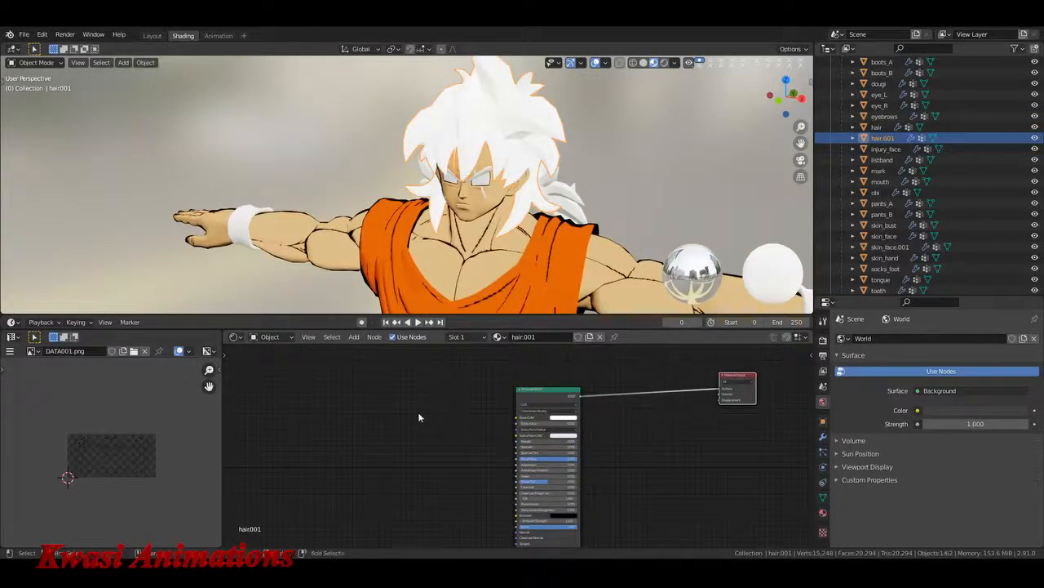
Step: Add an Image Texture node and a MixRGB node to the hair.001 material
key(shift+a)
click(457, 432)
click(312, 402)
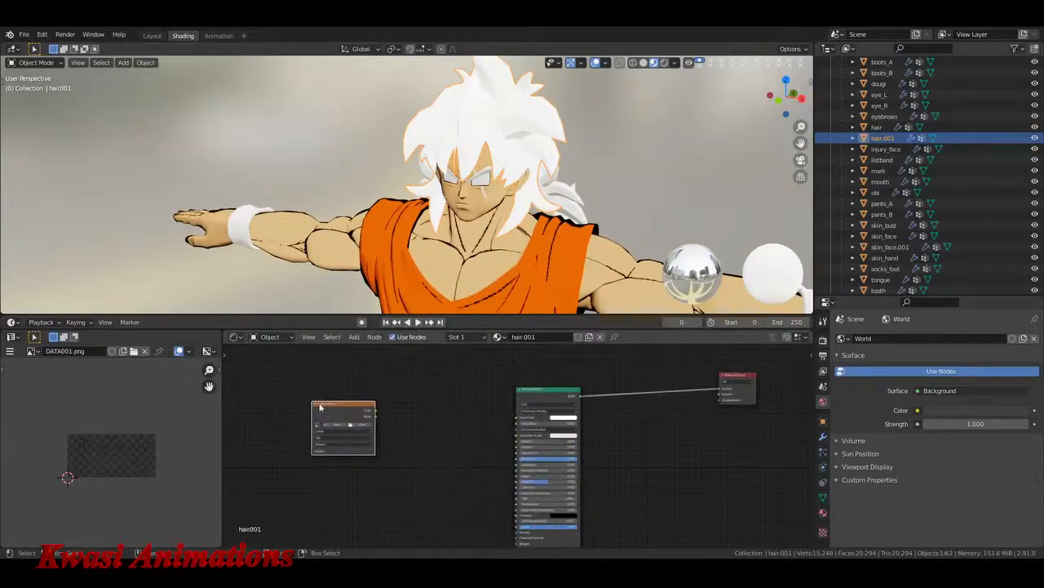
key(shift+a)
text(MIX)
key(Return)
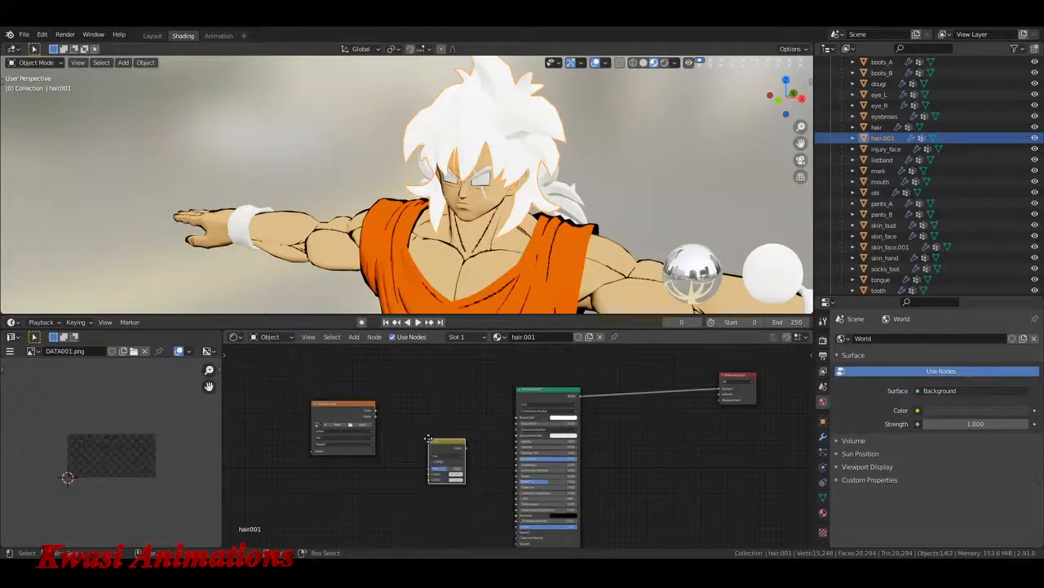
click(443, 422)
Step: Add a Mix Shader between the Principled BSDF and the Material Output of the hair.001 material
key(shift+a)
text(mix)
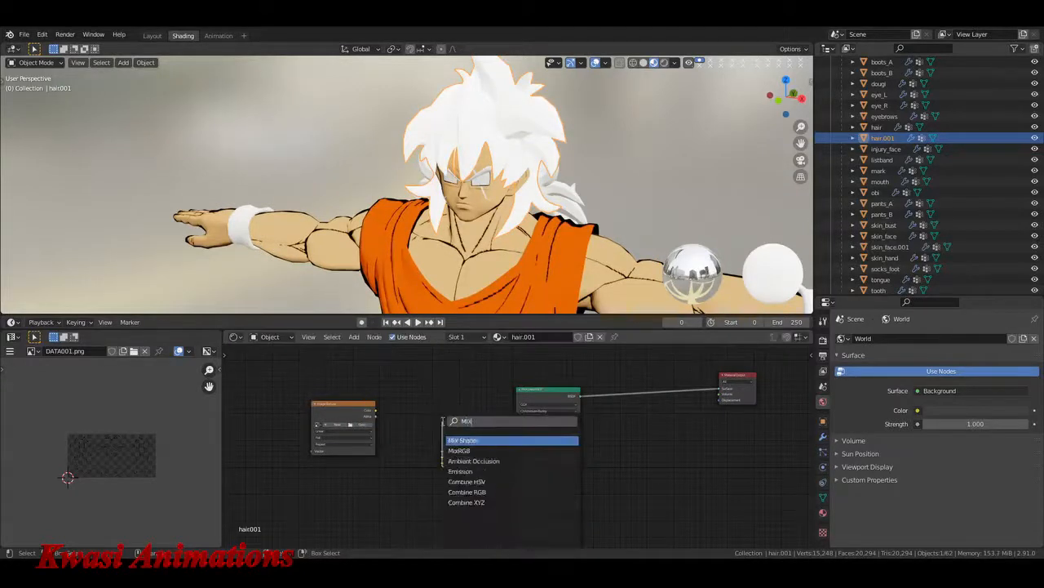
key(Return)
click(445, 424)
drag(445, 420, 661, 374)
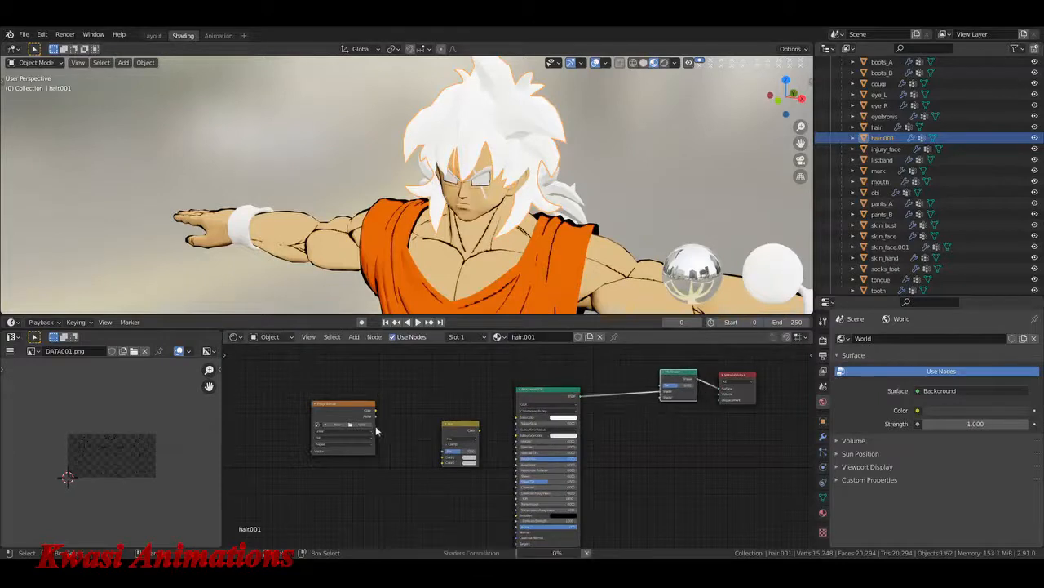
Step: Link the Image Texture's alpha to the Mix Shader factor and route its colour through the MixRGB node into Base Color
drag(375, 414, 661, 390)
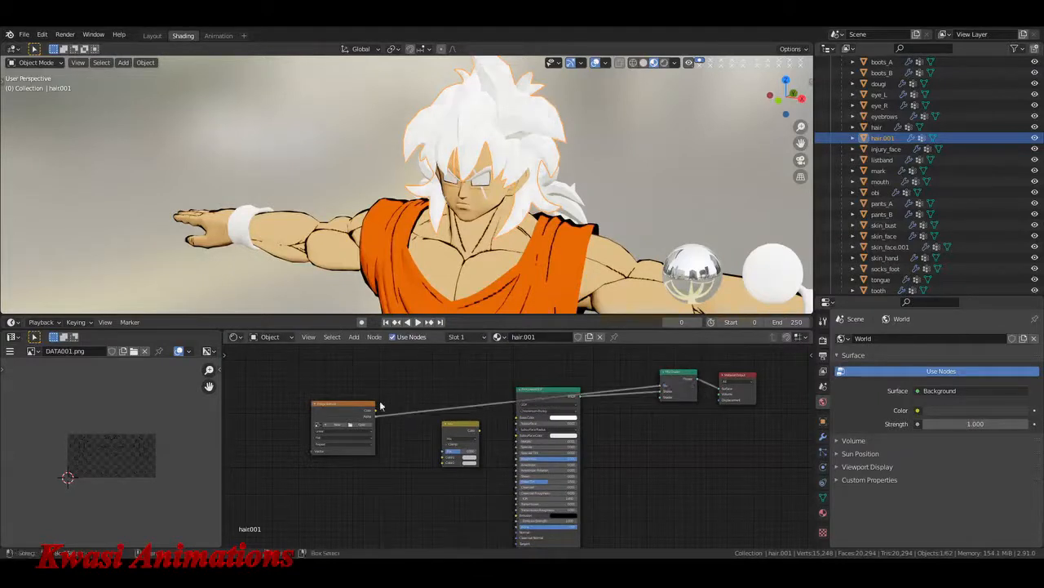
mouse_move(373, 414)
mouse_down()
mouse_move(465, 433)
mouse_move(519, 422)
mouse_up()
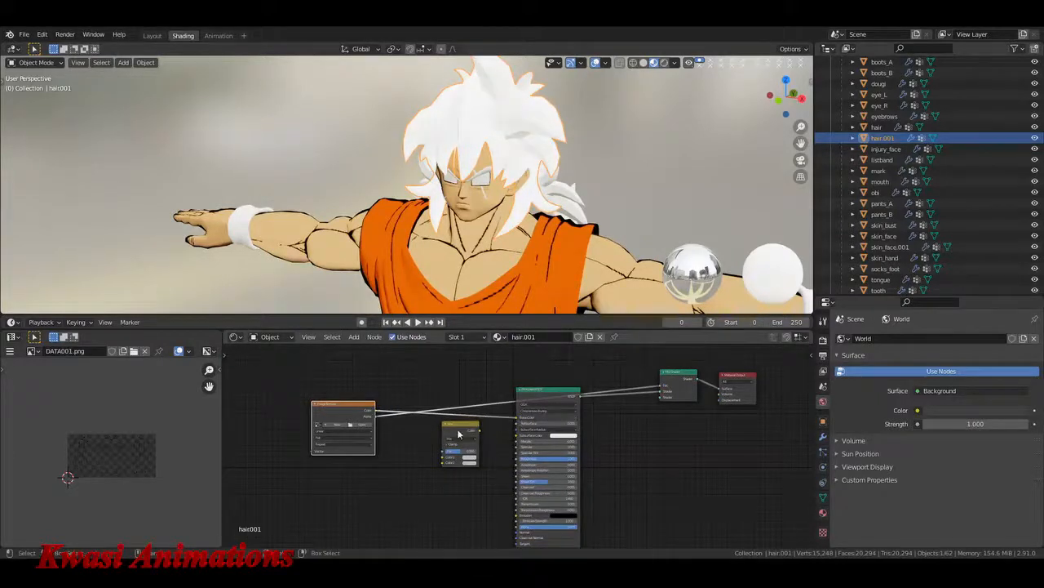
drag(466, 465, 481, 459)
Step: Darken the MixRGB node's Color2 to near-black
click(481, 457)
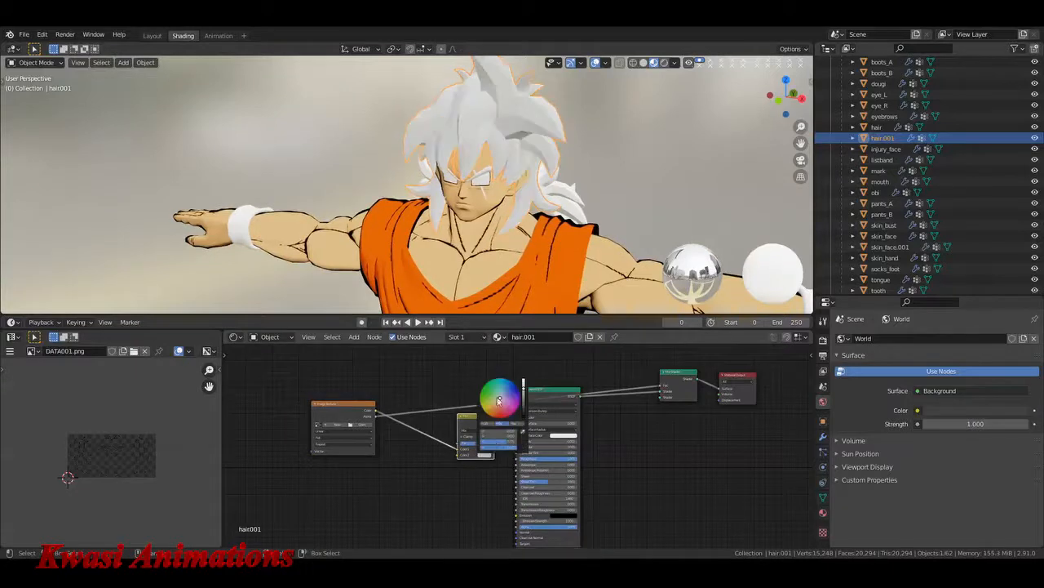
scroll(501, 404, down, 8)
scroll(501, 404, down, 3)
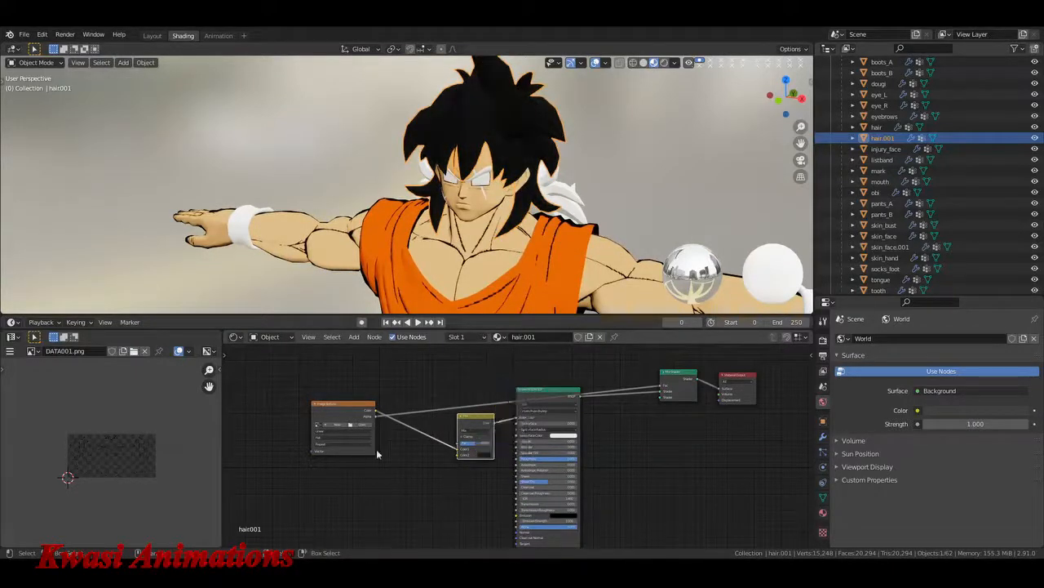
Step: Look through the Bust, Face_base, Boots and Face_eye texture folders in IMAGE_FILES for a hair texture, and cancel the image selection
click(366, 424)
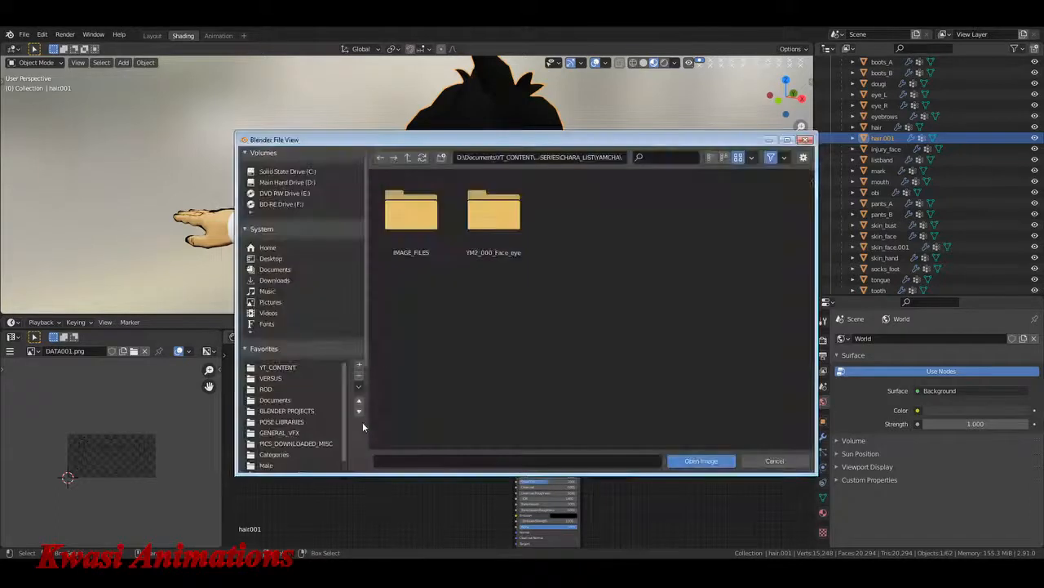
double_click(412, 214)
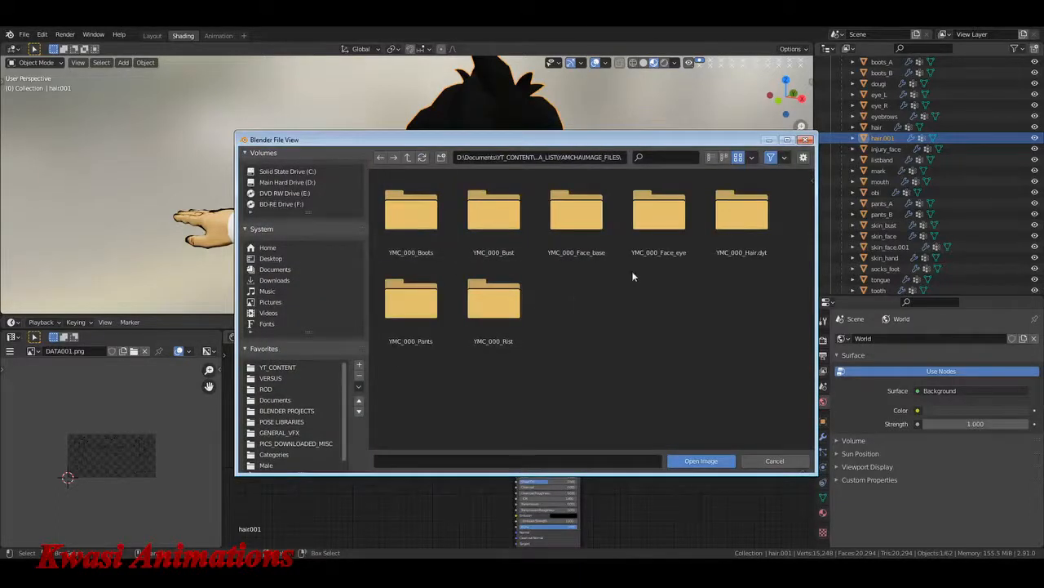
double_click(485, 210)
click(406, 157)
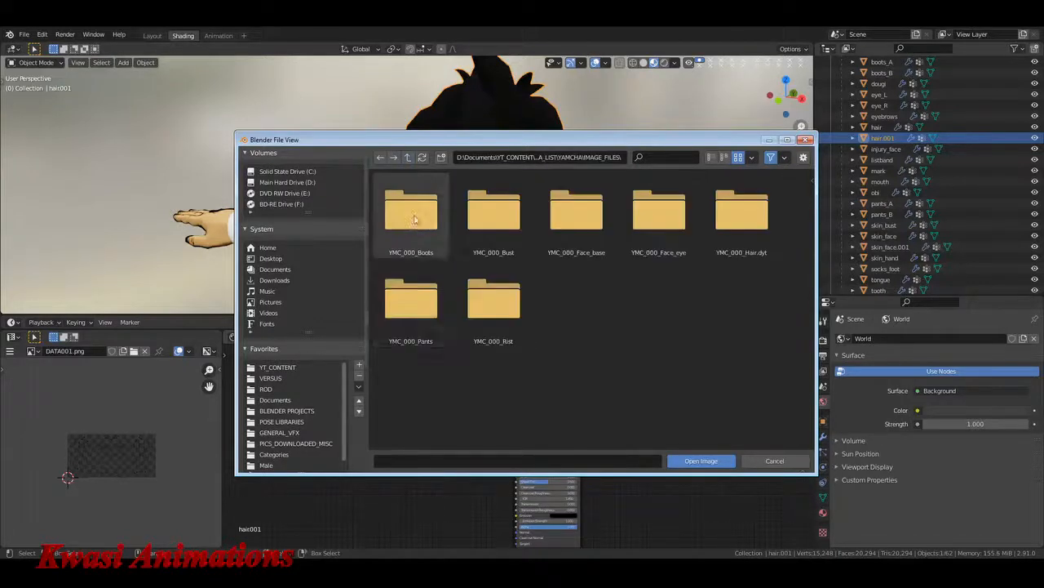
double_click(579, 224)
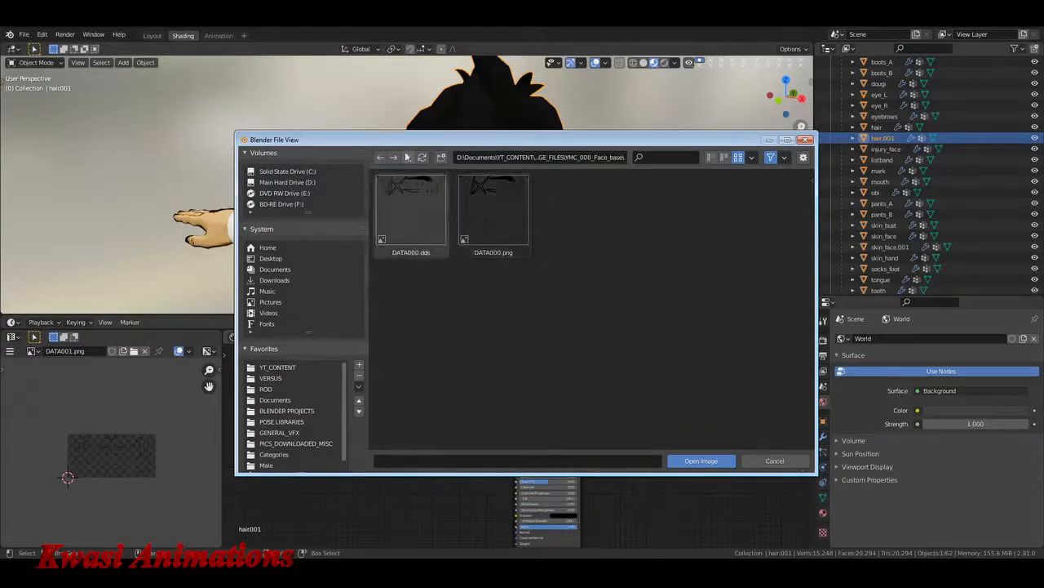
key(BackSpace)
double_click(399, 216)
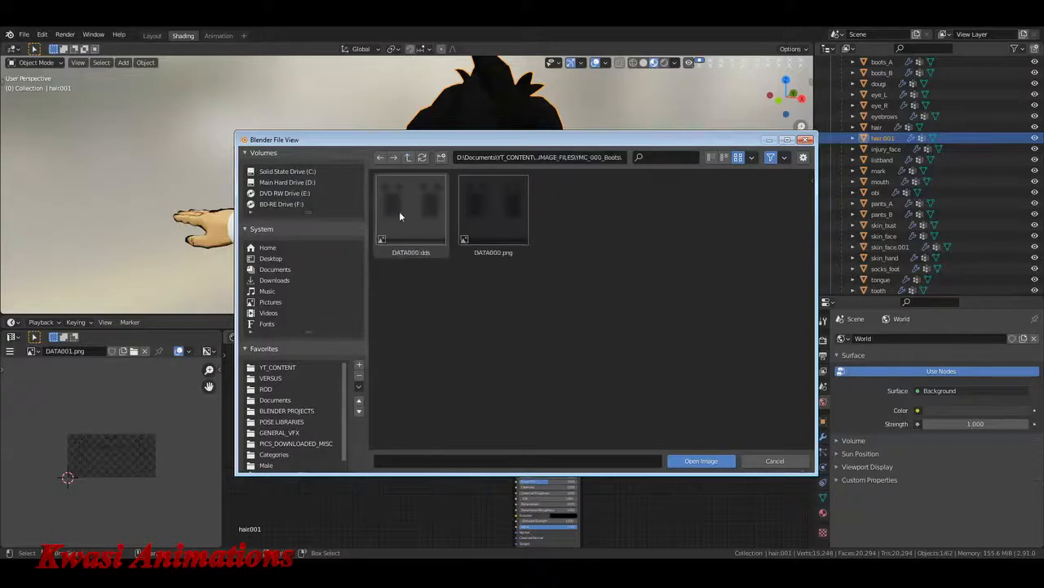
click(408, 157)
click(502, 228)
double_click(502, 228)
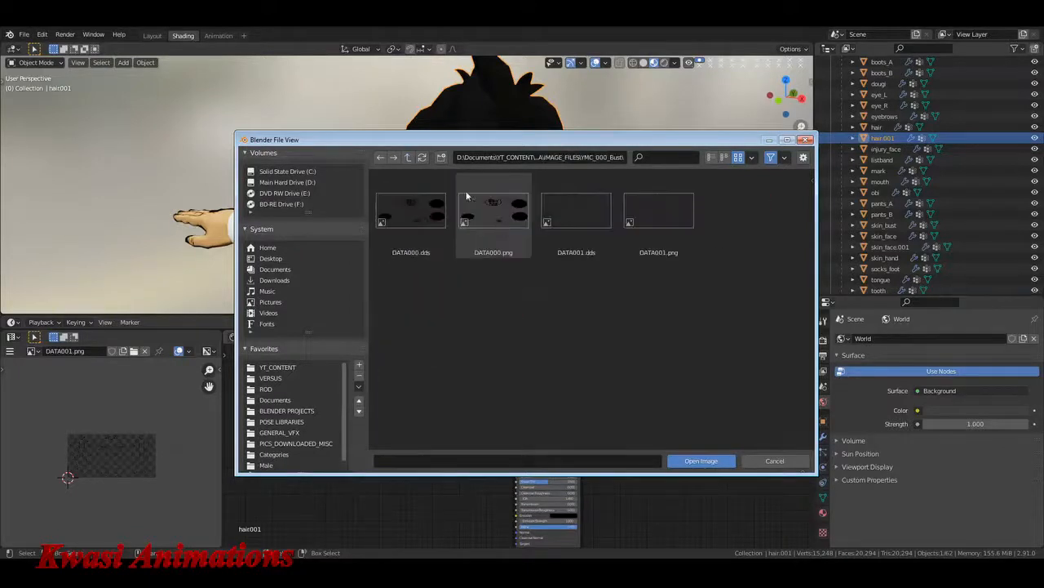
click(408, 156)
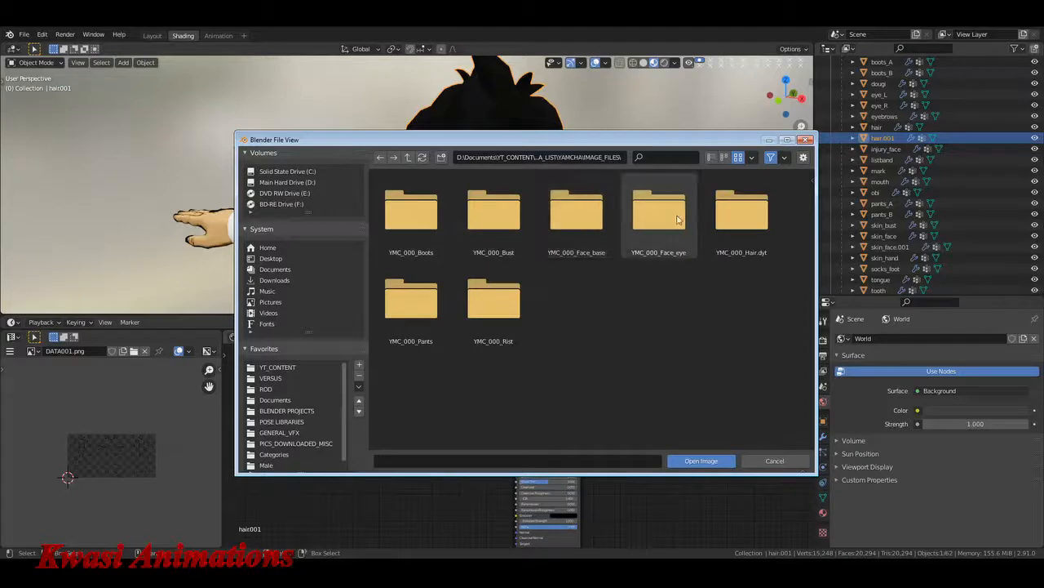
double_click(659, 210)
click(410, 156)
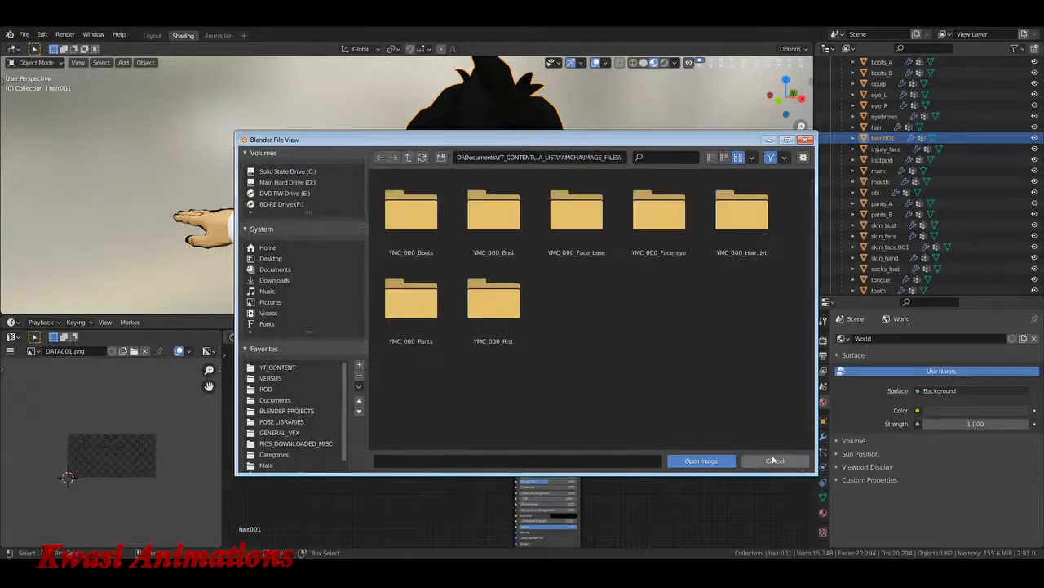
click(776, 460)
Step: Cut the links of the Image Texture and MixRGB nodes, and set the Principled BSDF's base colour to near-black
scroll(471, 434, up, 2)
click(435, 489)
scroll(425, 482, down, 3)
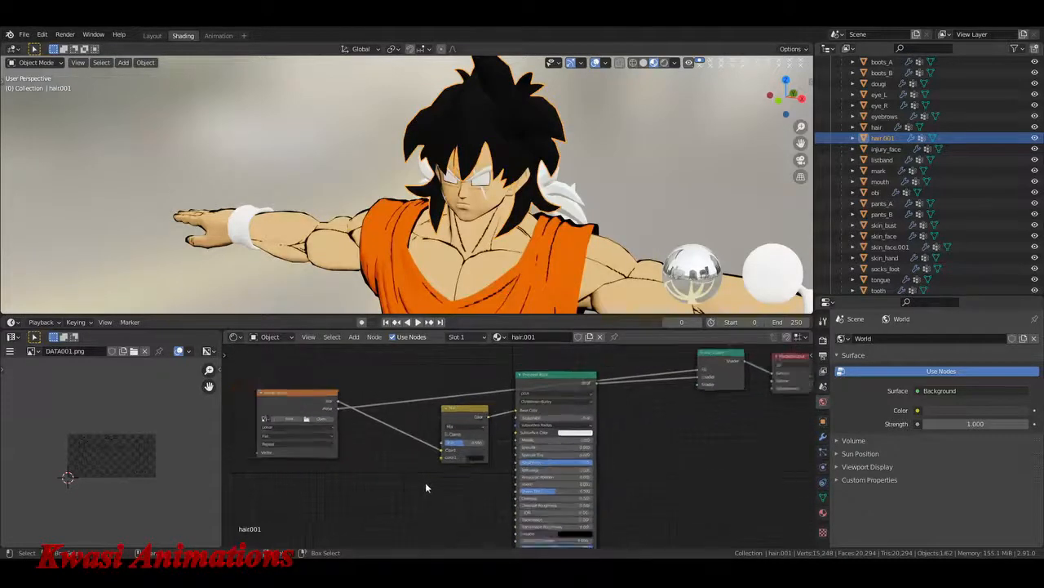
mouse_move(633, 439)
middle_down()
mouse_move(540, 439)
mouse_move(712, 416)
middle_up()
scroll(538, 443, up, 1)
ctrl+right_drag(476, 352, 476, 522)
middle_drag(505, 416, 473, 448)
ctrl+right_drag(549, 405, 549, 425)
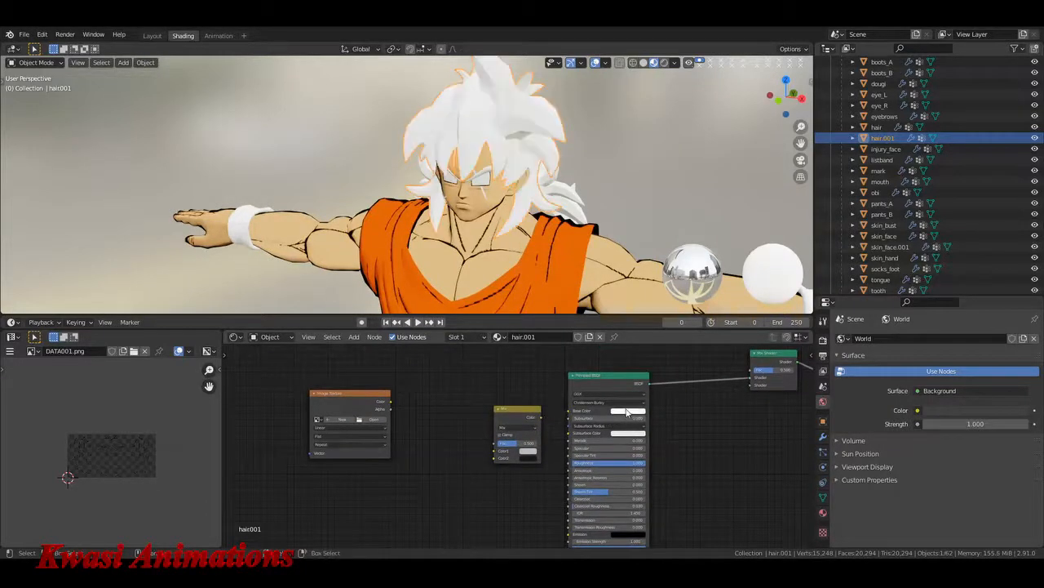
click(628, 411)
scroll(650, 339, down, 10)
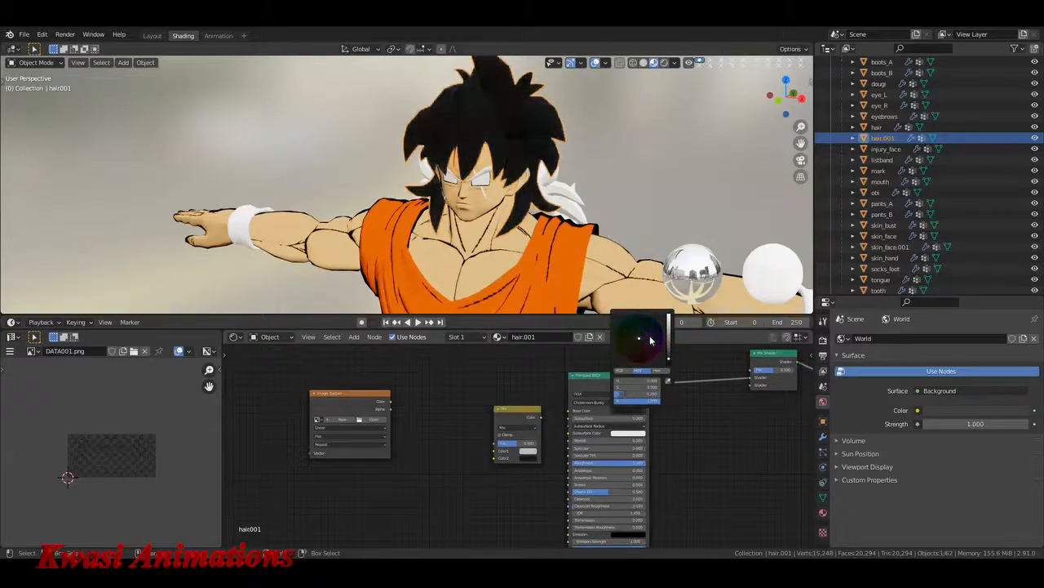
Step: Add the ANIME_SHADER group to the hair.001 material and make it a single-user copy
middle_drag(709, 449, 587, 457)
key(shift+a)
text(san)
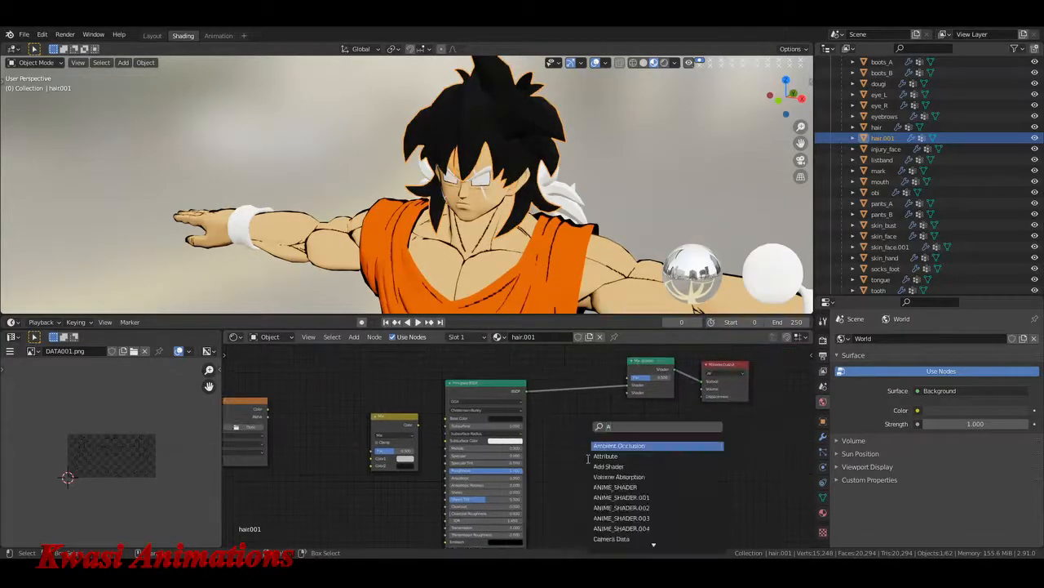
key(Return)
click(584, 444)
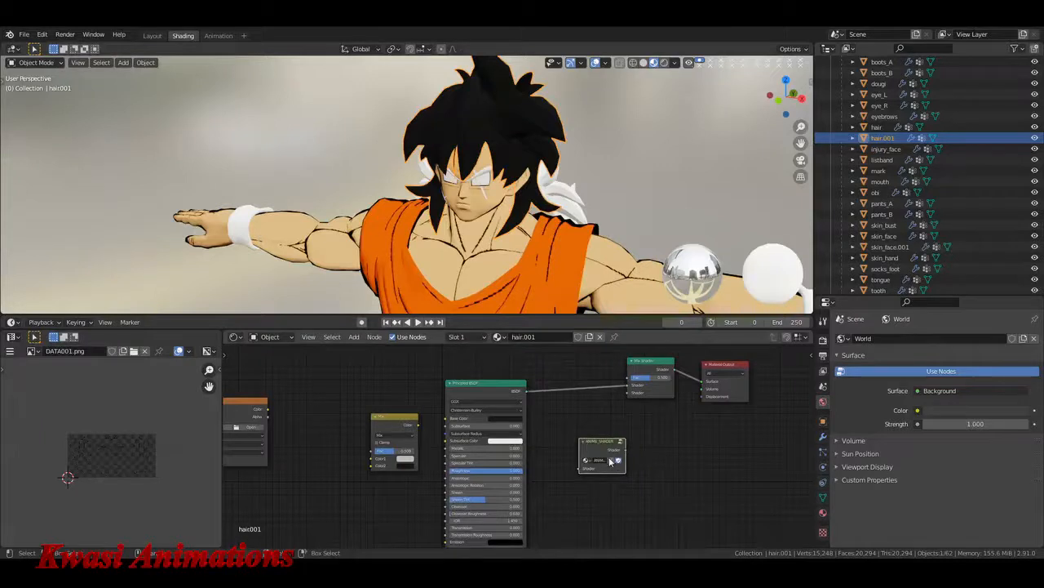
middle_drag(610, 461, 581, 435)
drag(581, 435, 569, 416)
scroll(569, 417, up, 2)
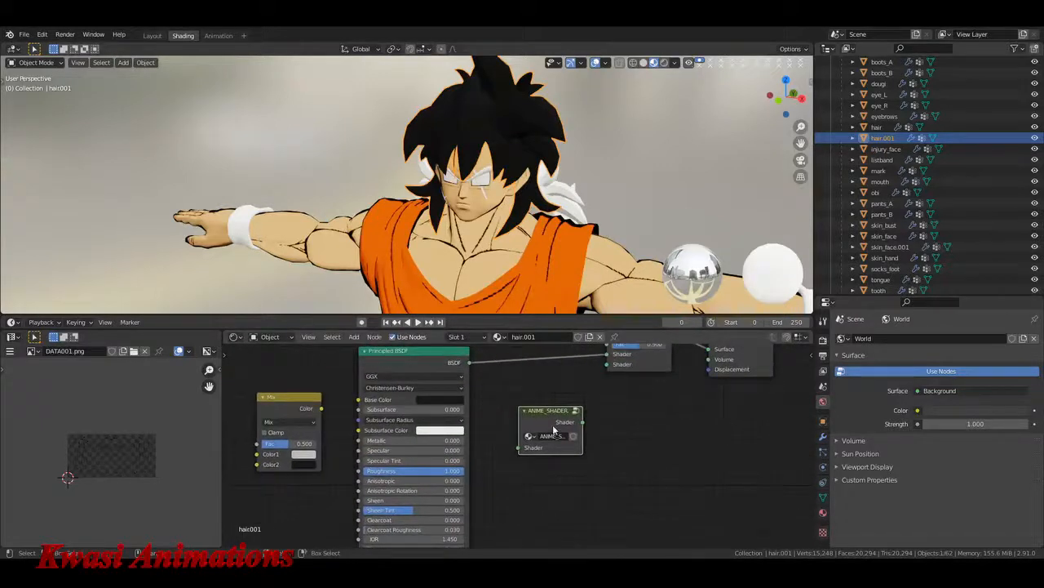
Step: Set the group's Mix colours to dark grey and light grey, and insert the group between the Principled BSDF and Mix Shader
key(Tab)
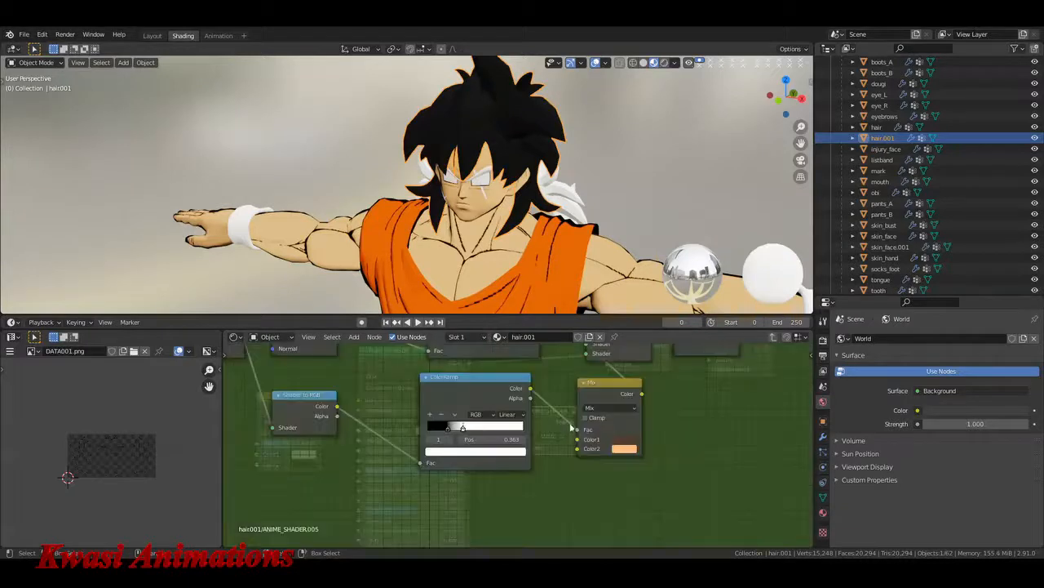
click(634, 442)
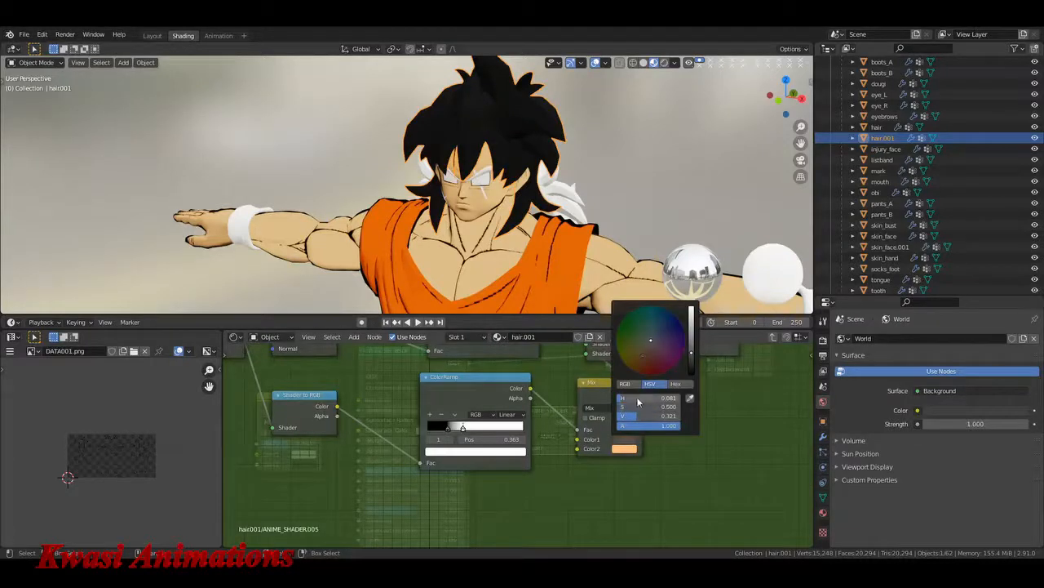
drag(644, 416, 698, 421)
click(629, 456)
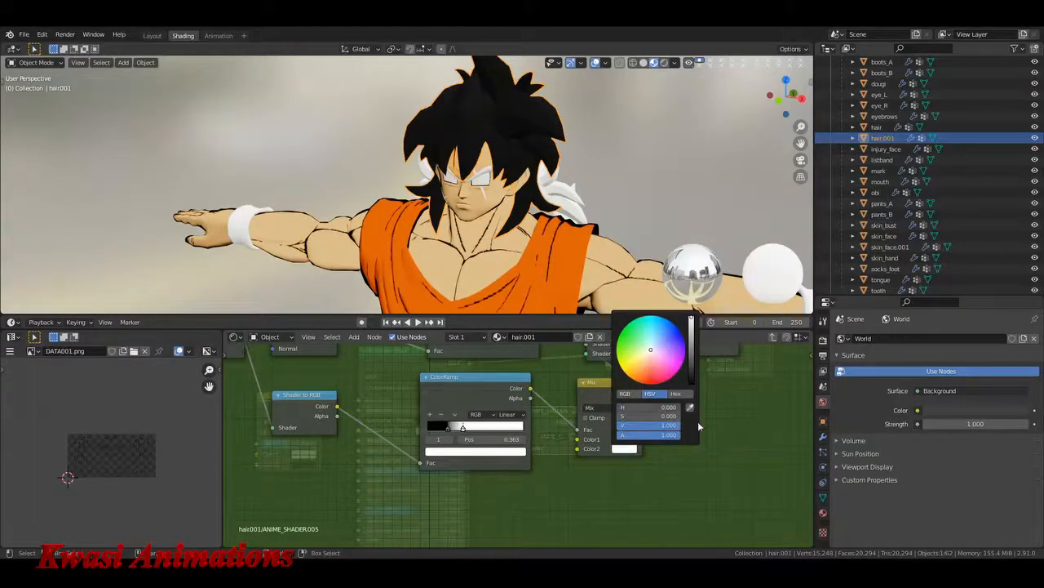
key(Tab)
click(560, 430)
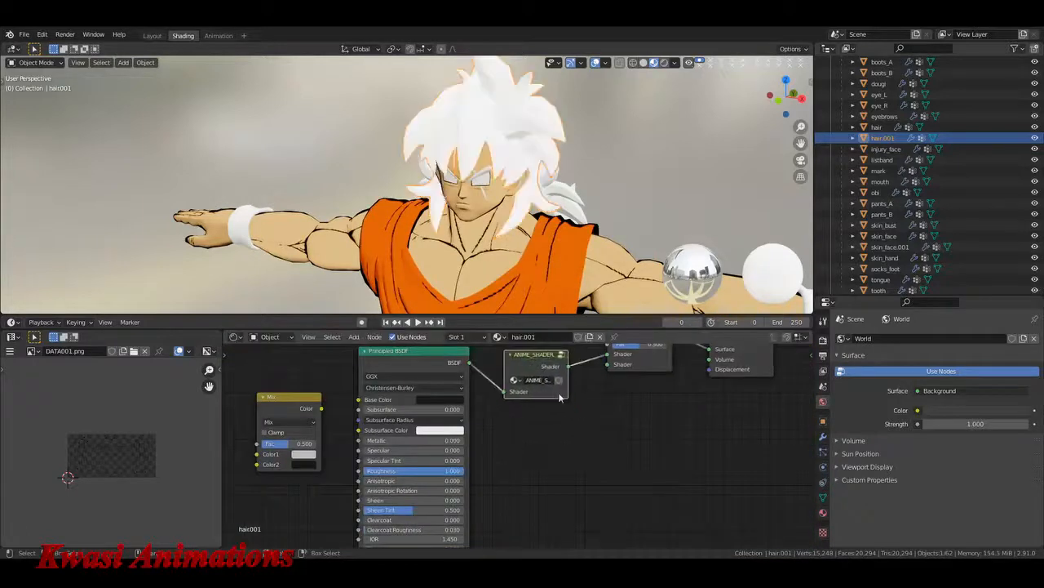
Step: Inside the hair's anime group, set the ColorRamp's black stop to 0.019 and white stop to 0.163, and darken the Mix node's Color1
key(Tab)
scroll(519, 440, up, 2)
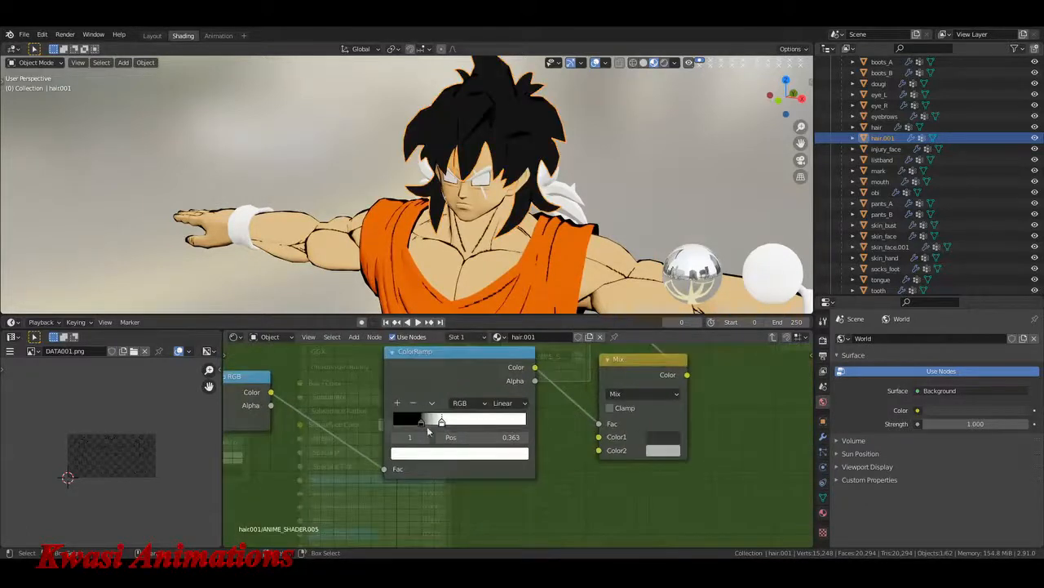
drag(451, 422, 395, 430)
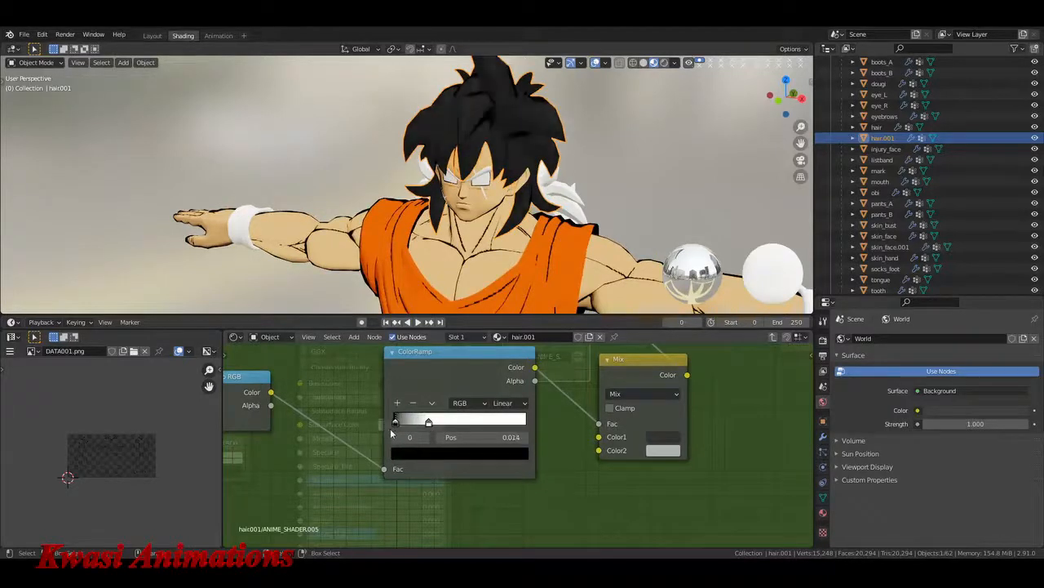
click(429, 421)
mouse_move(511, 438)
mouse_down()
mouse_move(490, 437)
mouse_move(510, 437)
mouse_up()
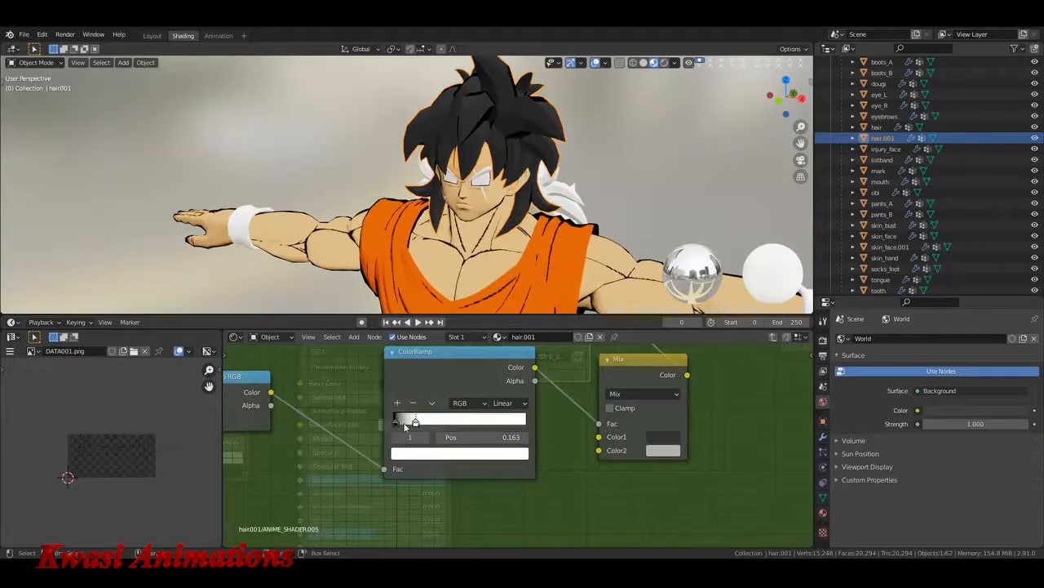
drag(397, 422, 399, 422)
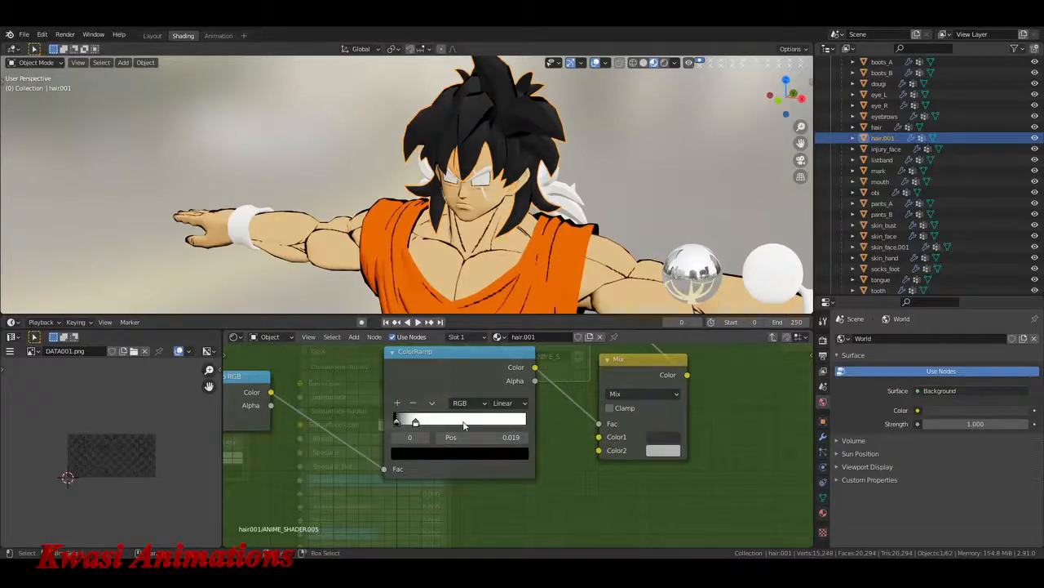
click(669, 435)
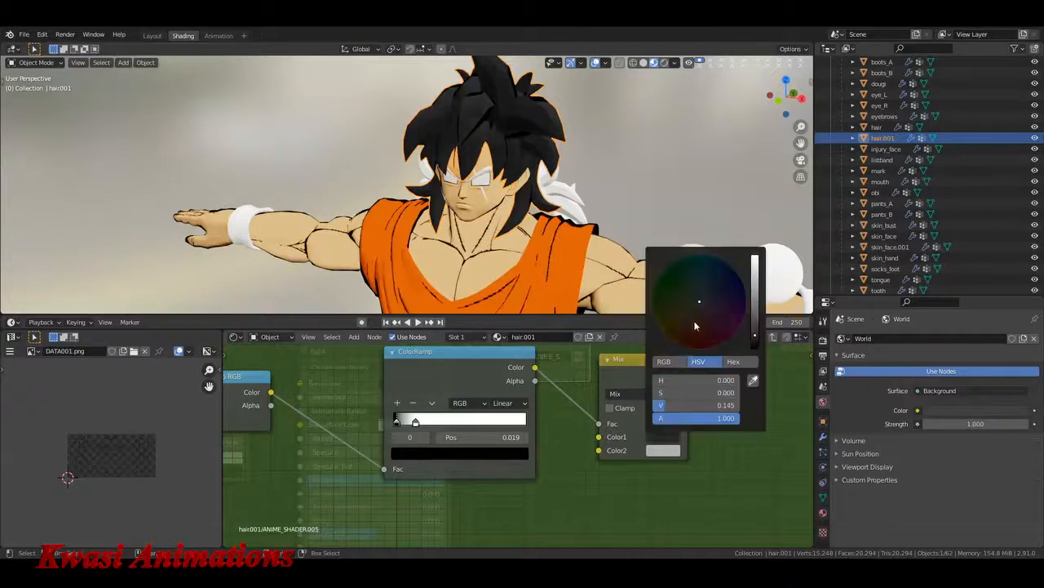
key(Tab)
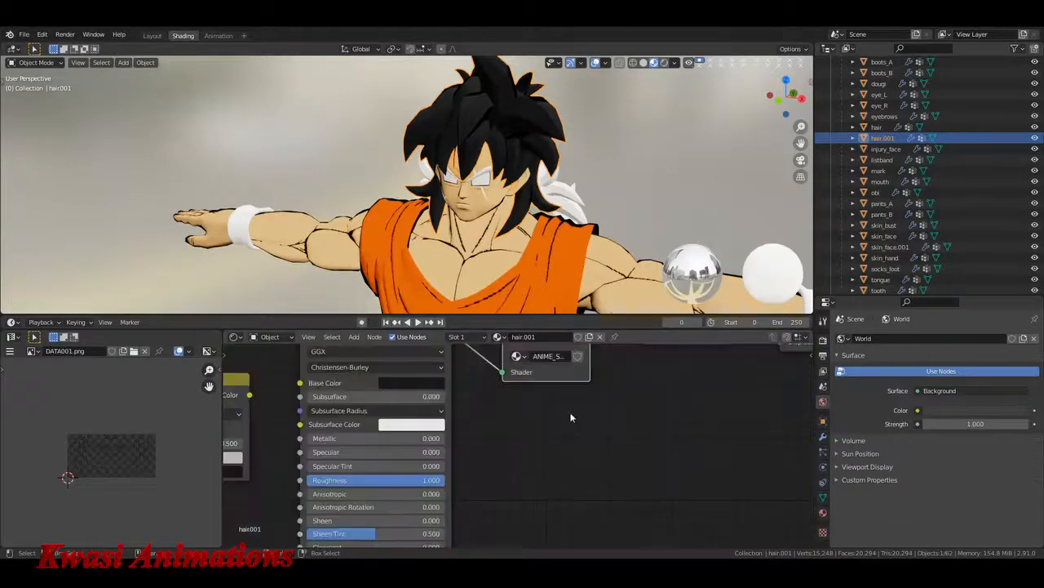
Step: Link the hair.001 material to the hair object at the back of the head, and save the blend file
middle_drag(572, 120, 428, 137)
shift+click(392, 118)
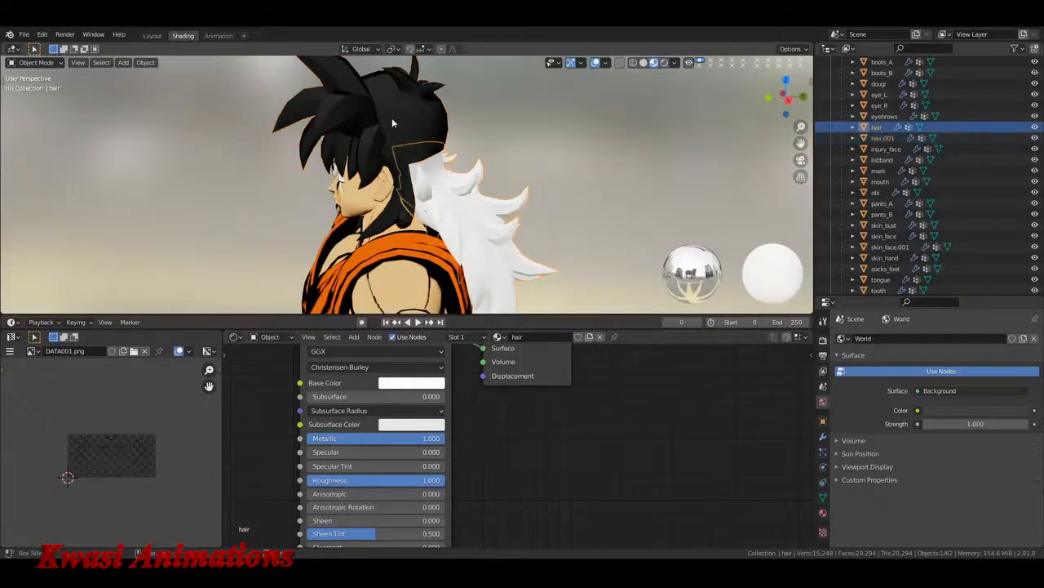
key(ctrl+l)
mouse_move(392, 119)
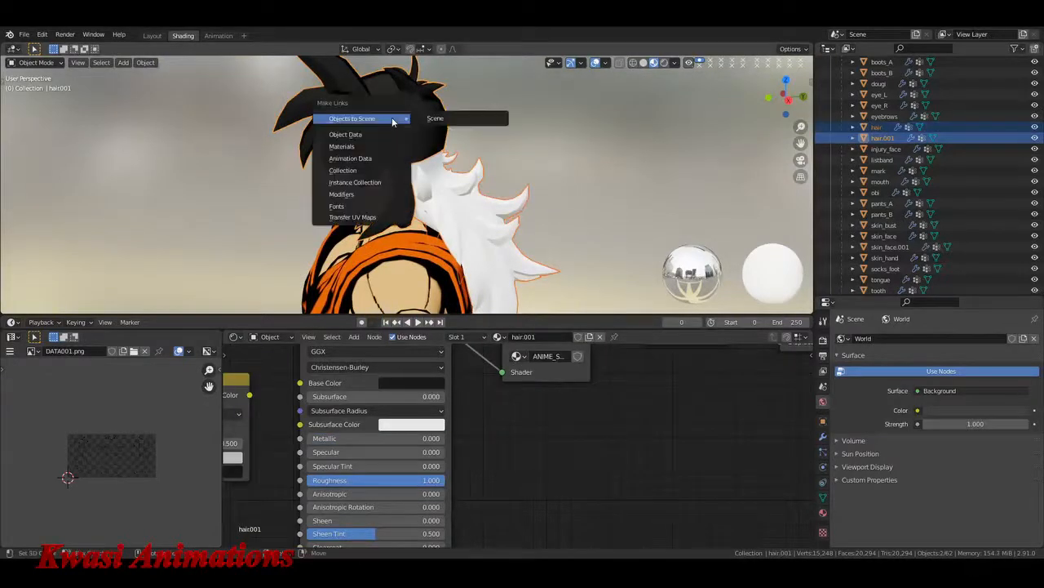
click(347, 146)
key(ctrl+s)
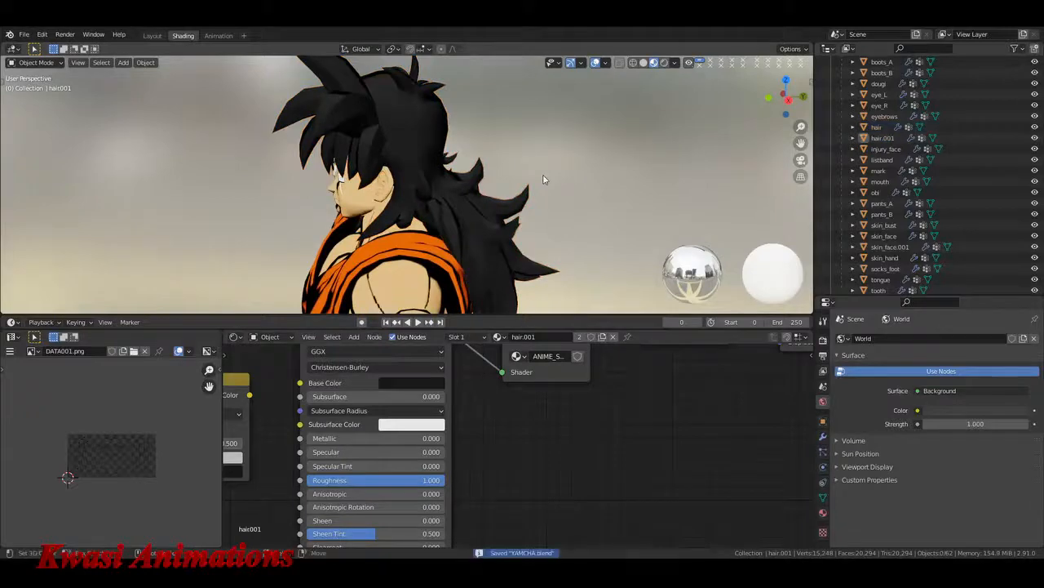
Step: Inspect the shaded black hair up close and the whole upper body from the opposite side
scroll(483, 176, up, 5)
middle_drag(457, 178, 526, 217)
scroll(503, 175, down, 4)
scroll(503, 176, down, 2)
scroll(509, 195, up, 3)
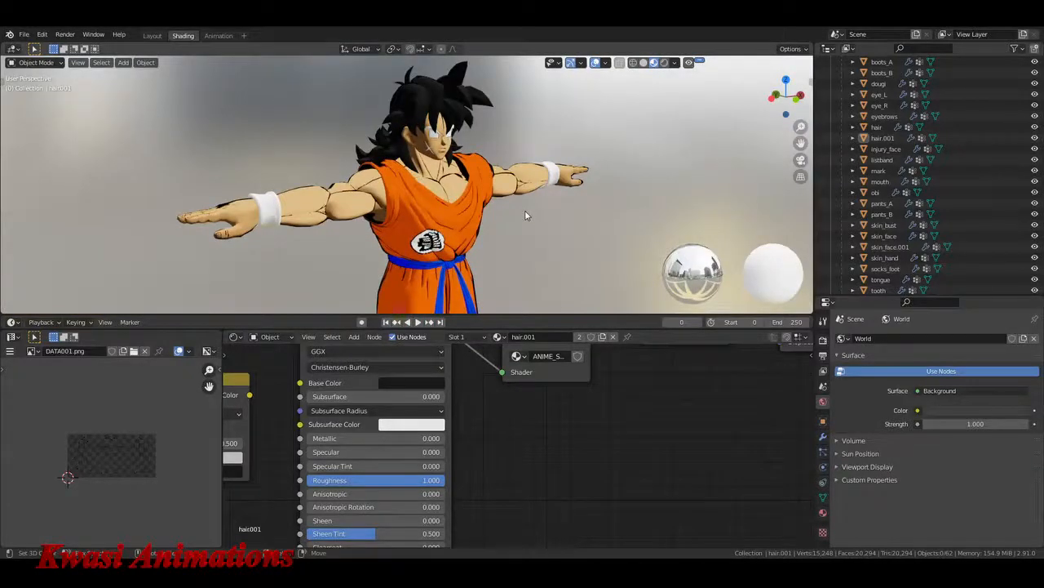